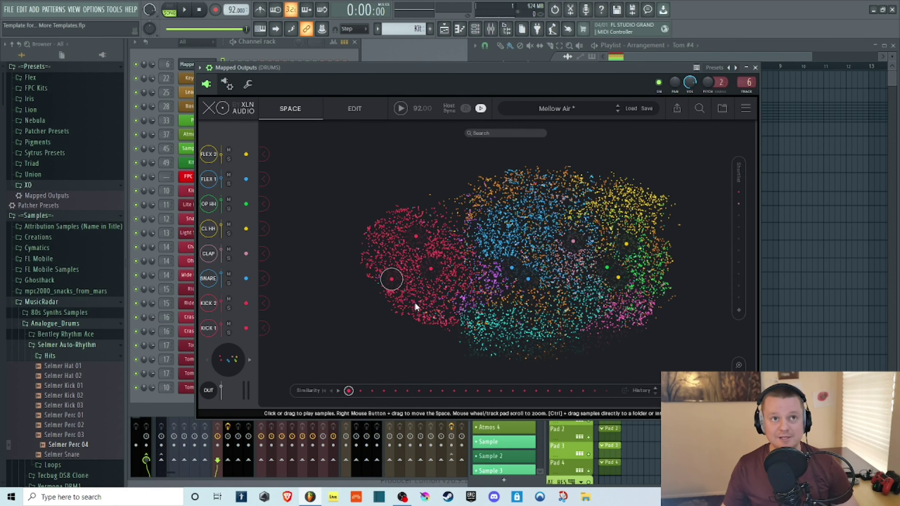
# Audition samples from the red kick, blue and yellow hi-hat areas of the sample map.
pyautogui.click(407, 268)
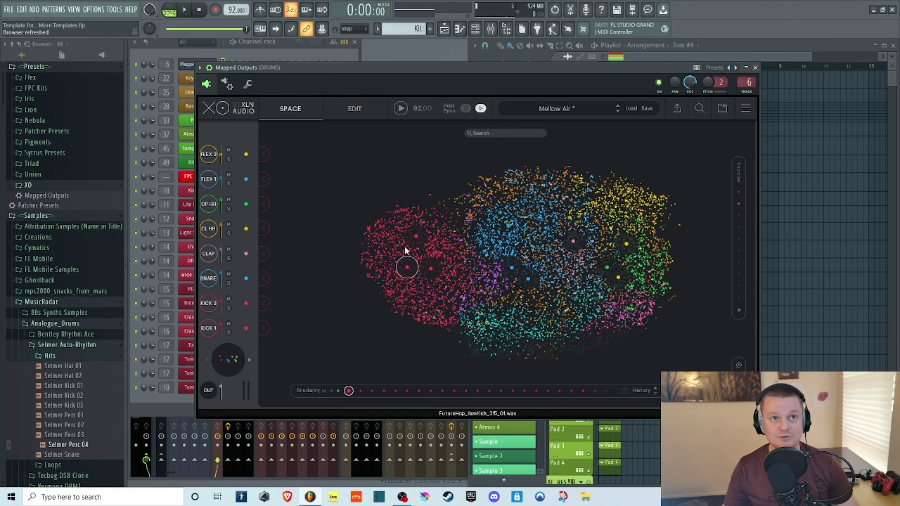
pyautogui.click(388, 252)
pyautogui.click(442, 248)
pyautogui.click(399, 266)
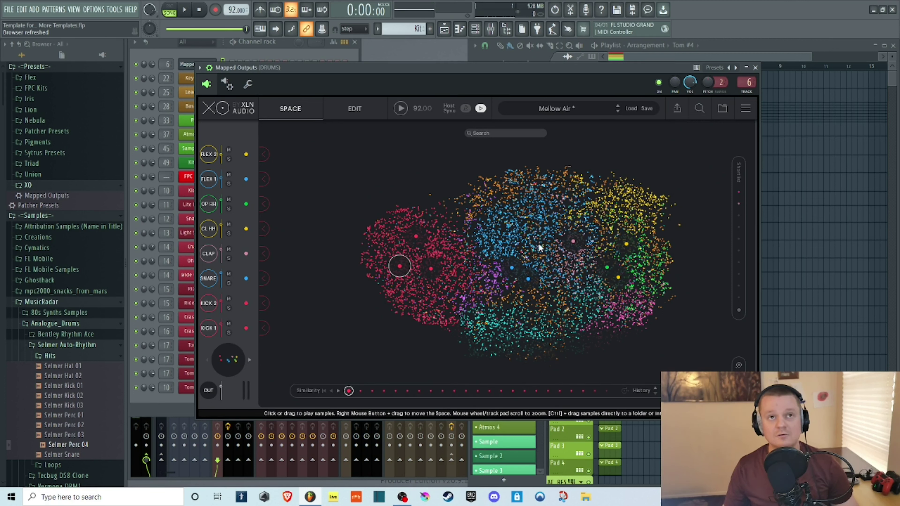
pyautogui.click(503, 237)
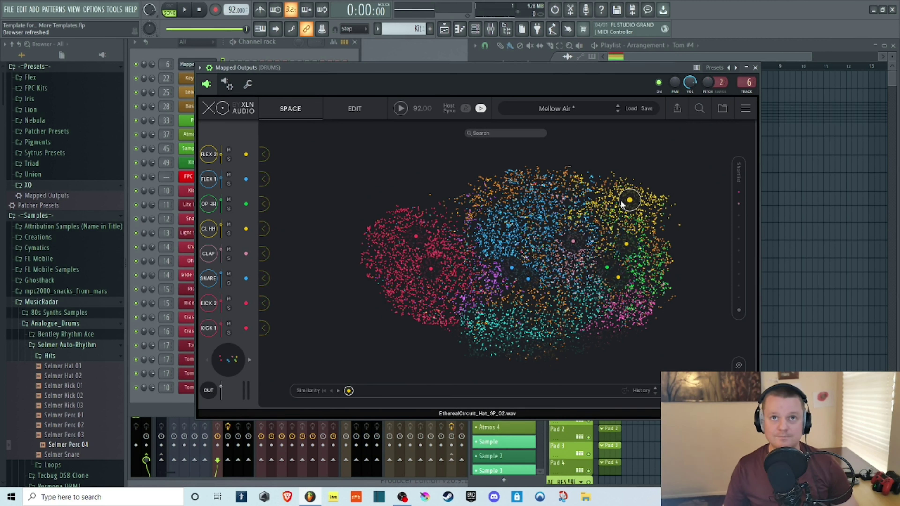
pyautogui.click(615, 194)
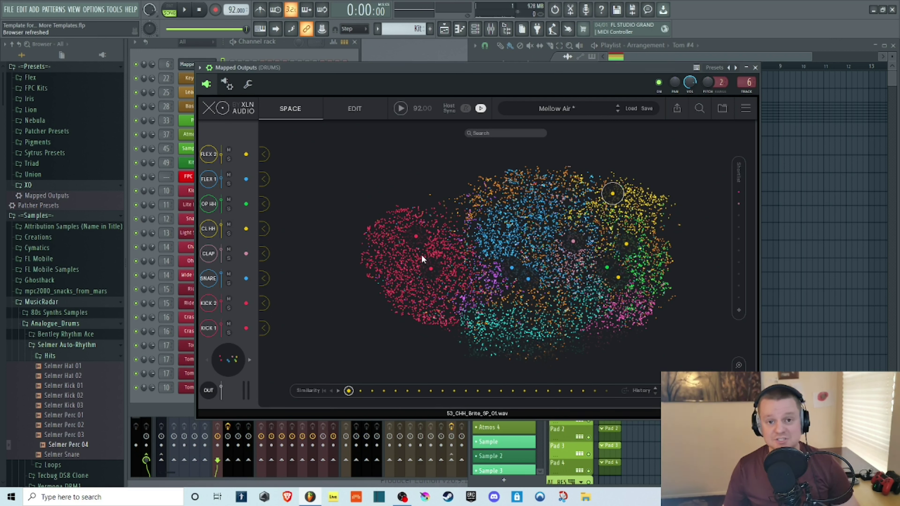
# Choose a kick in the middle of the red cluster and audition the sounds along its similarity list.
pyautogui.click(407, 269)
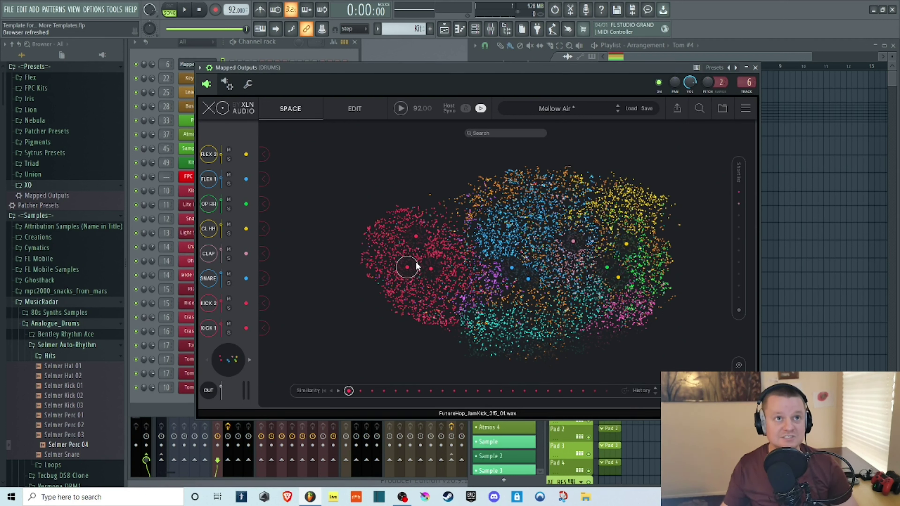
pyautogui.click(408, 270)
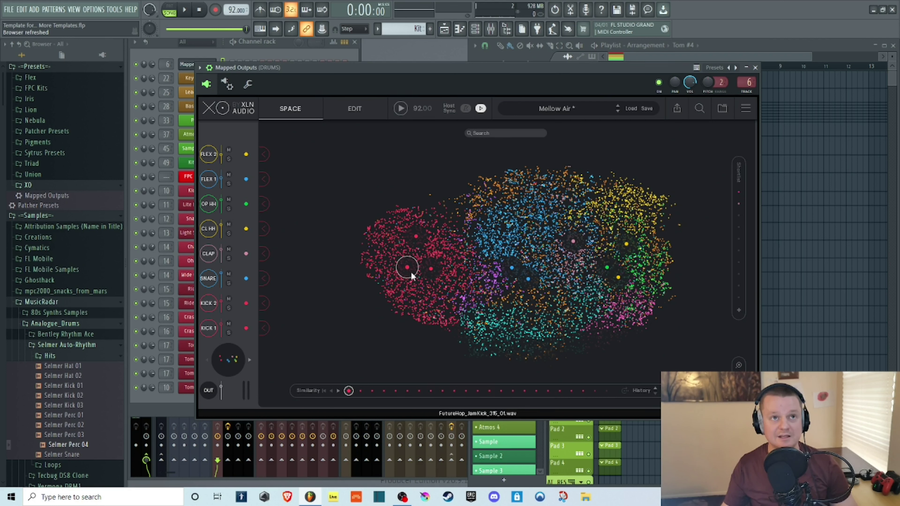
pyautogui.moveTo(409, 273); pyautogui.dragTo(406, 265)
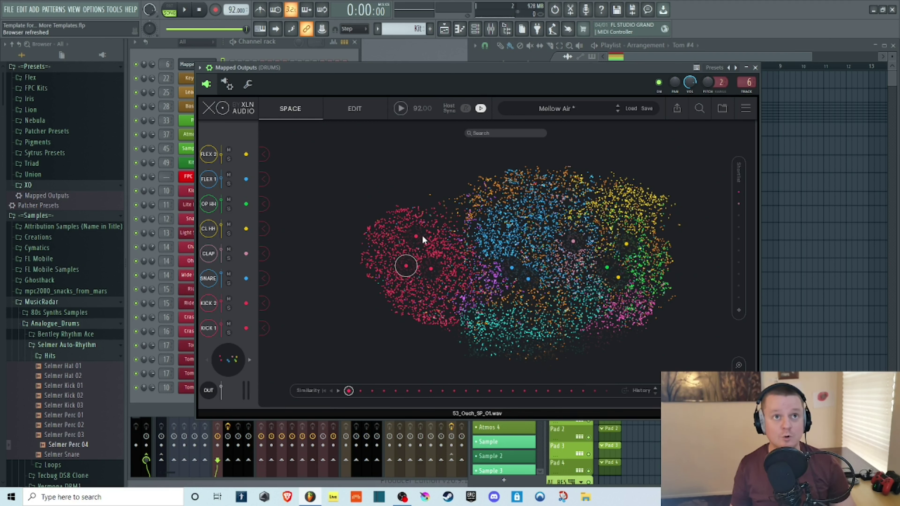
pyautogui.press('Right')
pyautogui.press('Right')
pyautogui.press('Right')
pyautogui.press('Right')
pyautogui.press('Right')
pyautogui.press('Right')
pyautogui.press('Right')
pyautogui.press('Right')
pyautogui.press('Right')
pyautogui.press('Right')
pyautogui.press('Right')
pyautogui.press('Right')
pyautogui.press('Right')
pyautogui.press('Right')
pyautogui.press('Right')
pyautogui.press('Right')
pyautogui.press('Right')
pyautogui.press('Right')
pyautogui.press('Right')
pyautogui.press('Right')
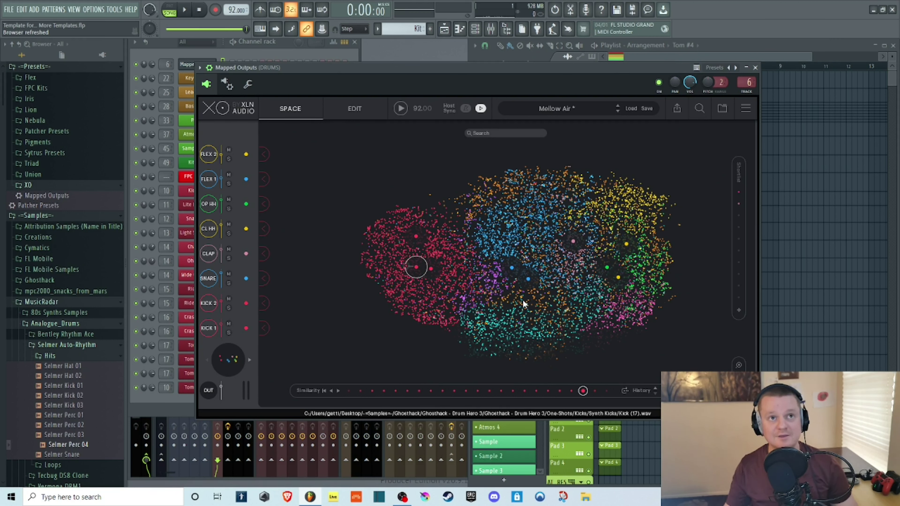
# Sweep through more sounds in the red kick cluster, finishing on TearoutDnB_Kick_19_454.wav.
pyautogui.click(406, 268)
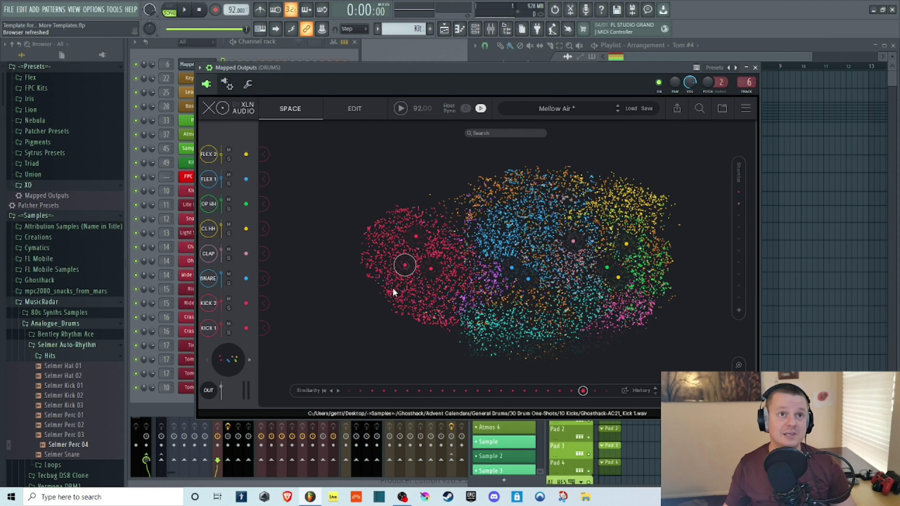
pyautogui.moveTo(397, 276); pyautogui.dragTo(388, 235)
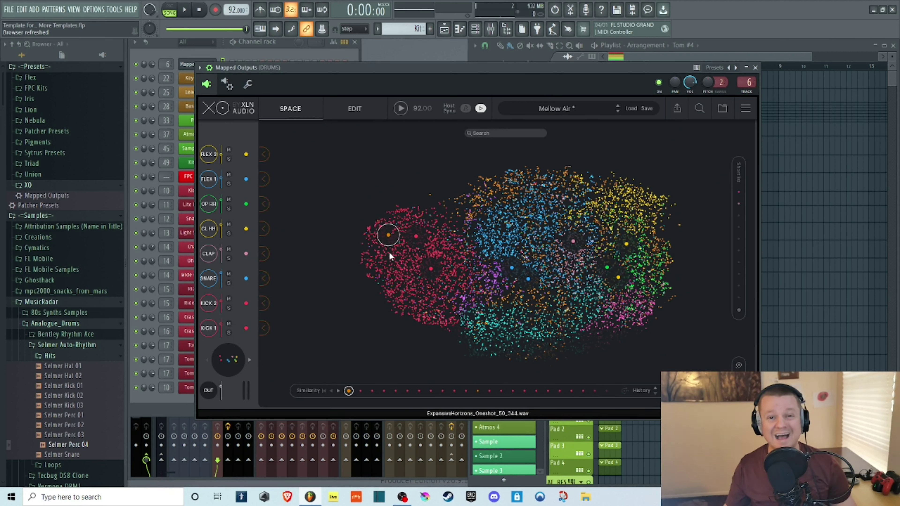
pyautogui.moveTo(390, 236); pyautogui.dragTo(433, 259)
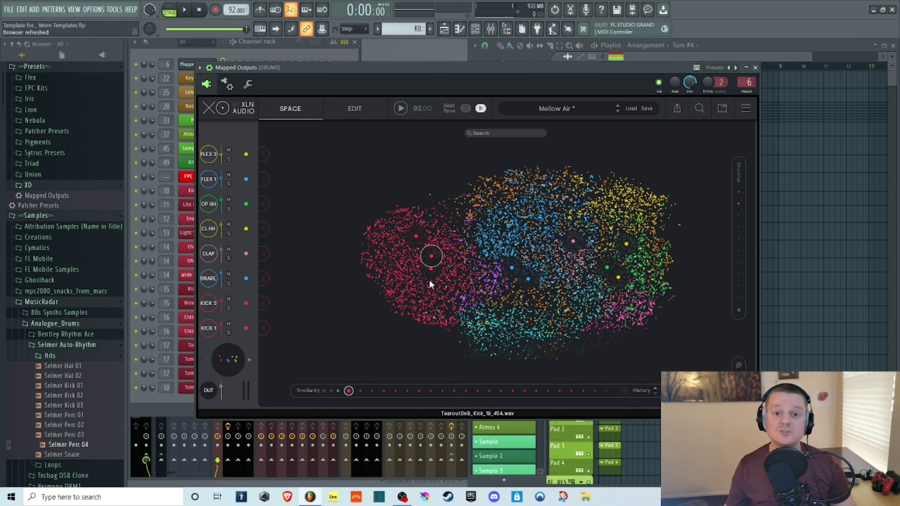
# Examine the red kick cluster up close and audition nearby samples, finishing on VEE3 Kick 03.wav.
pyautogui.scroll(5, 418, 269)
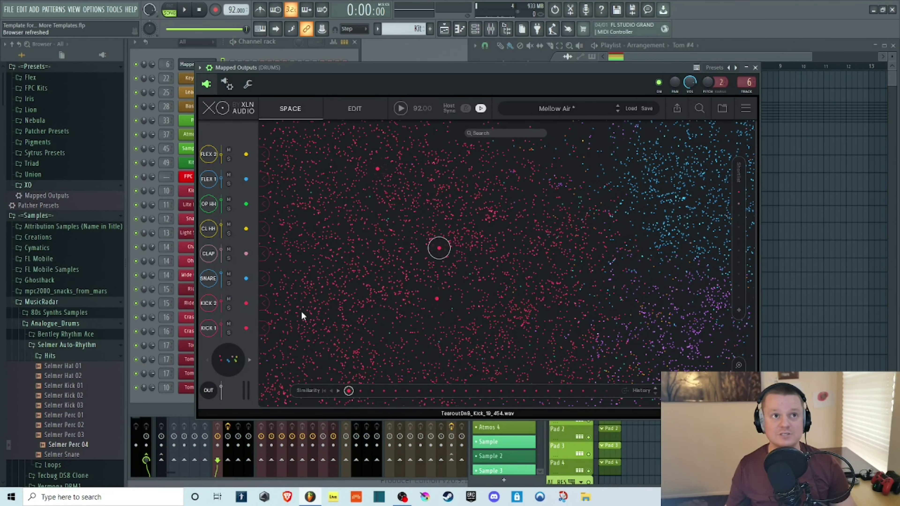
pyautogui.scroll(-5, 301, 311)
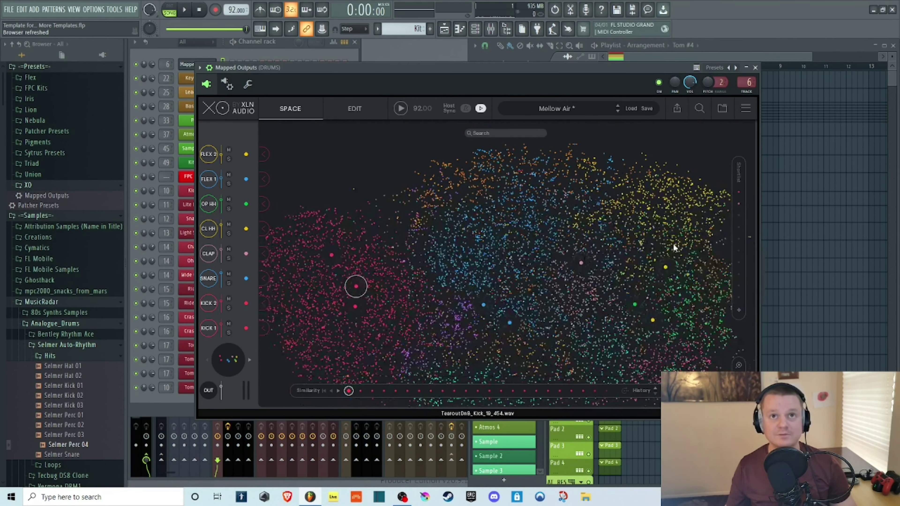
pyautogui.scroll(-3, 669, 217)
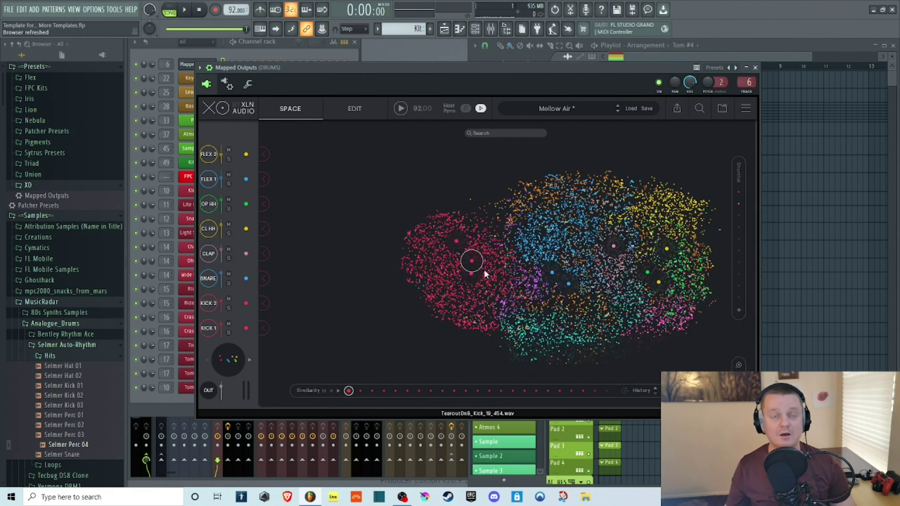
pyautogui.scroll(3, 485, 266)
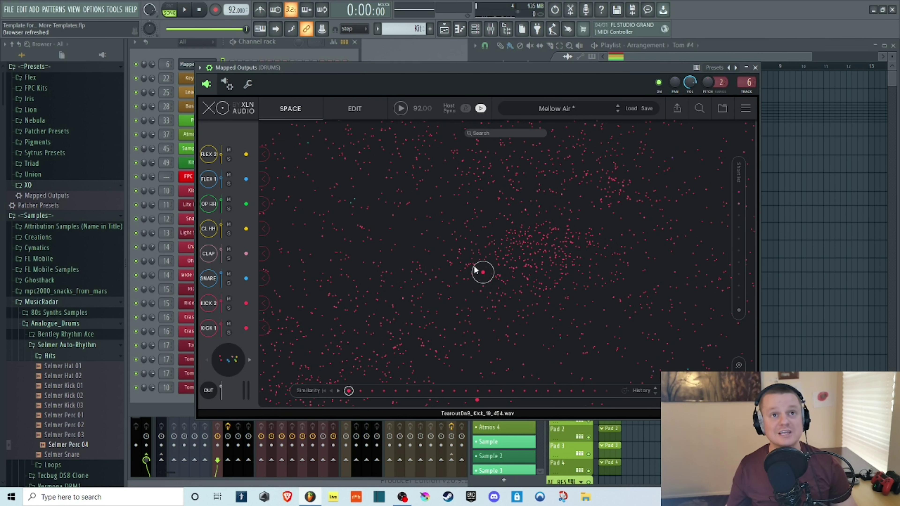
pyautogui.moveTo(480, 270); pyautogui.dragTo(473, 292)
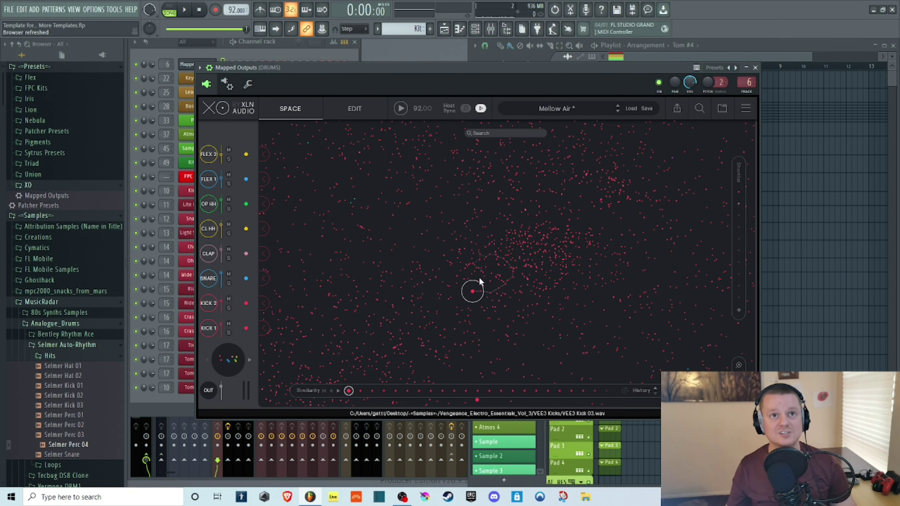
# Audition the kicks most similar to VEE3 Kick 03 one after another, up to Kick (6).wav.
pyautogui.scroll(2, 478, 279)
pyautogui.press('Right')
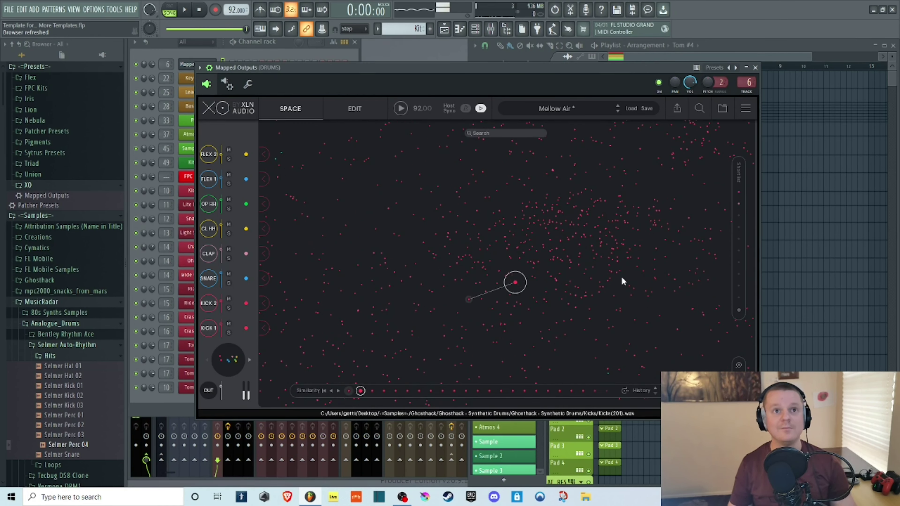
pyautogui.press('Right')
pyautogui.press('Right')
pyautogui.press('Right')
pyautogui.press('Right')
pyautogui.press('Right')
pyautogui.press('Right')
pyautogui.press('Right')
pyautogui.press('Right')
pyautogui.press('Right')
pyautogui.press('Right')
pyautogui.press('Right')
pyautogui.press('Right')
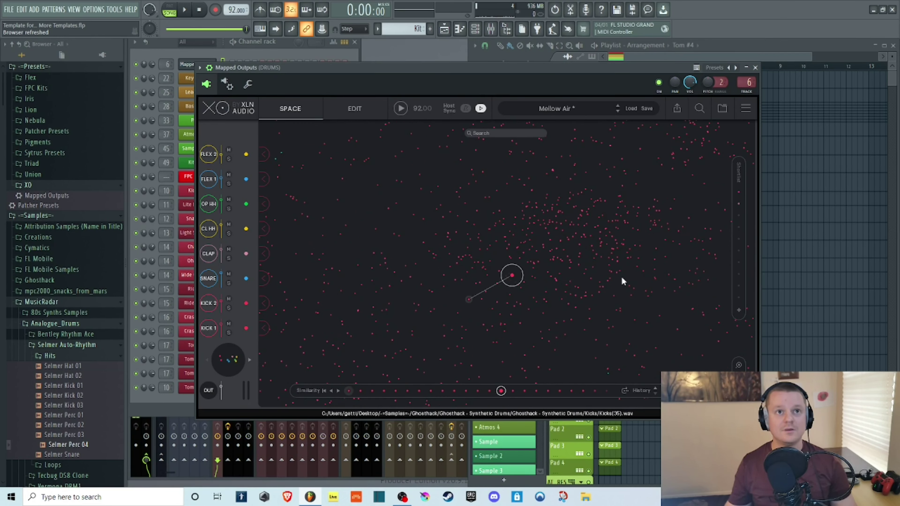
pyautogui.scroll(3, 482, 307)
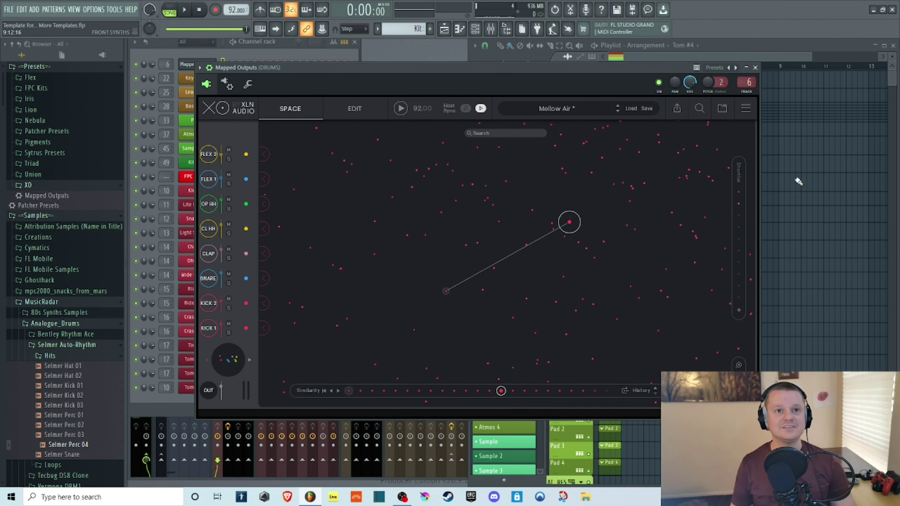
pyautogui.press('Right')
pyautogui.press('Right')
pyautogui.press('Right')
pyautogui.press('Right')
pyautogui.press('Right')
pyautogui.press('Right')
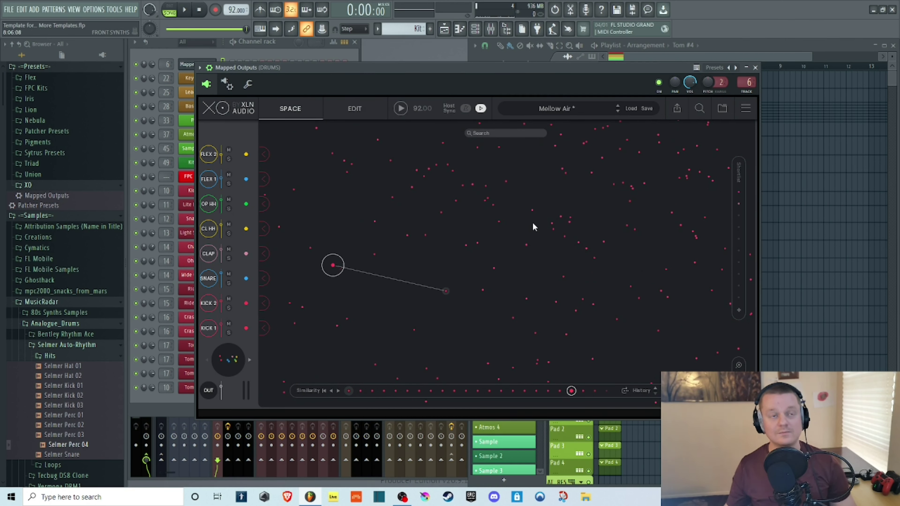
pyautogui.press('Right')
pyautogui.press('Right')
pyautogui.press('Right')
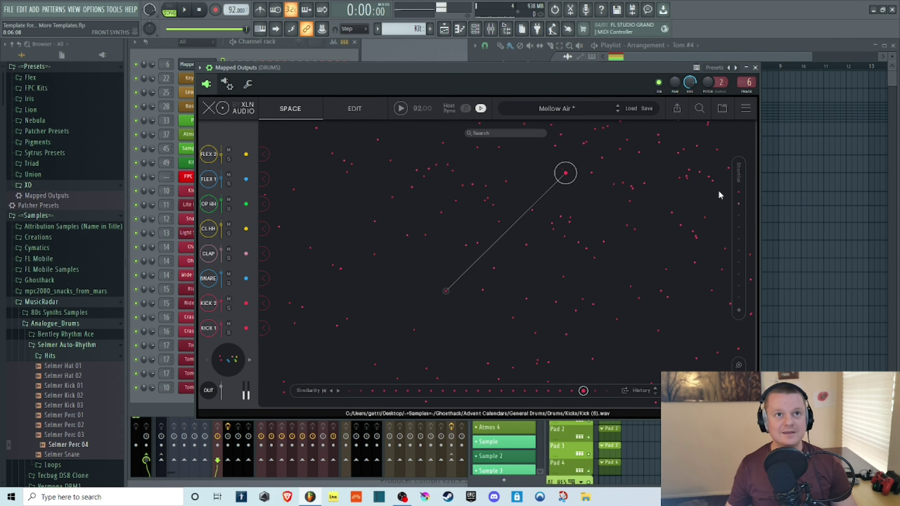
# Show the whole sample map and audition the kit's kick and snare slots, finishing with the Kick 1 slot selected.
pyautogui.scroll(-5, 514, 224)
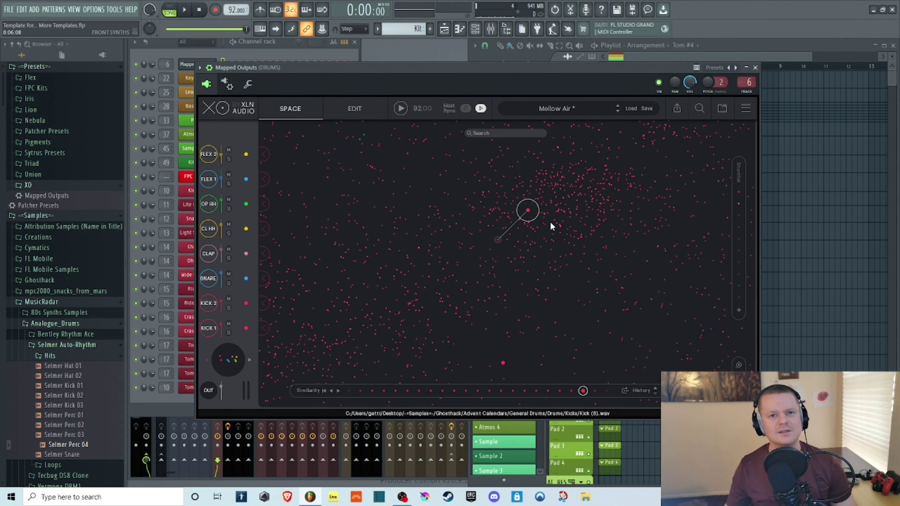
pyautogui.scroll(-5, 575, 218)
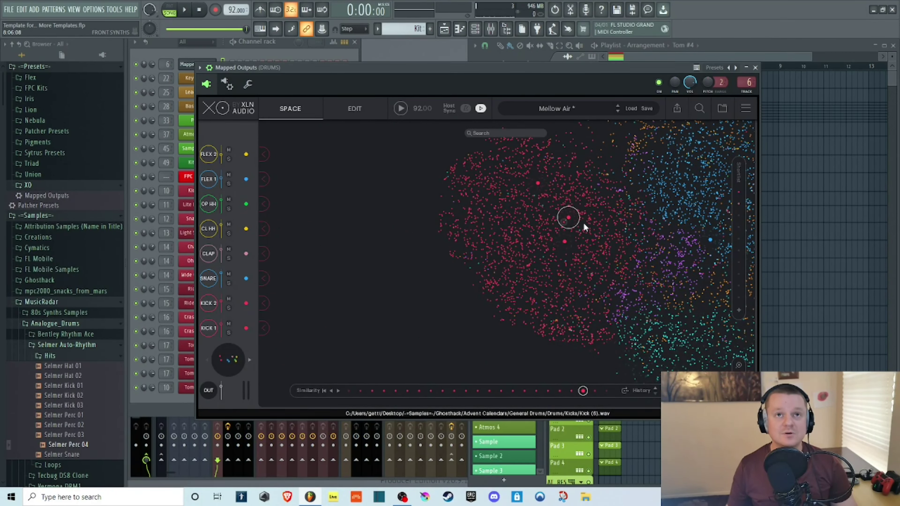
pyautogui.scroll(-5, 493, 241)
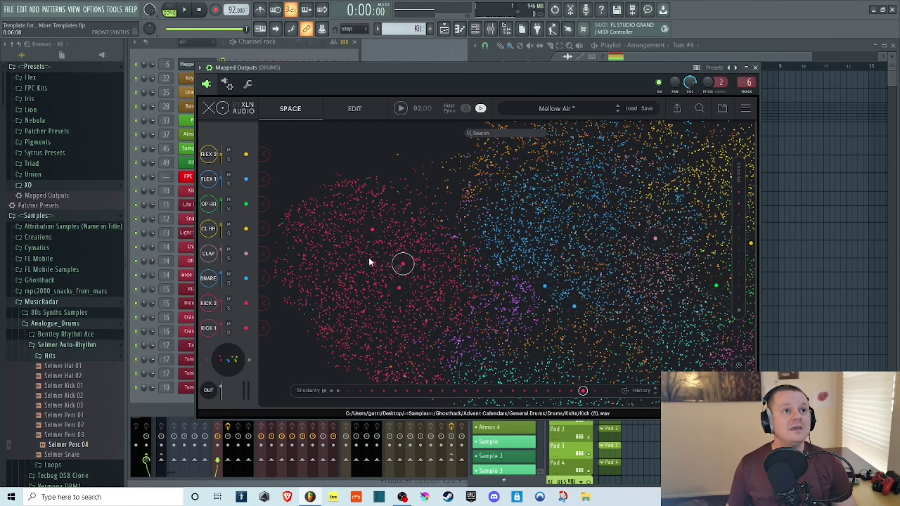
pyautogui.scroll(-3, 504, 234)
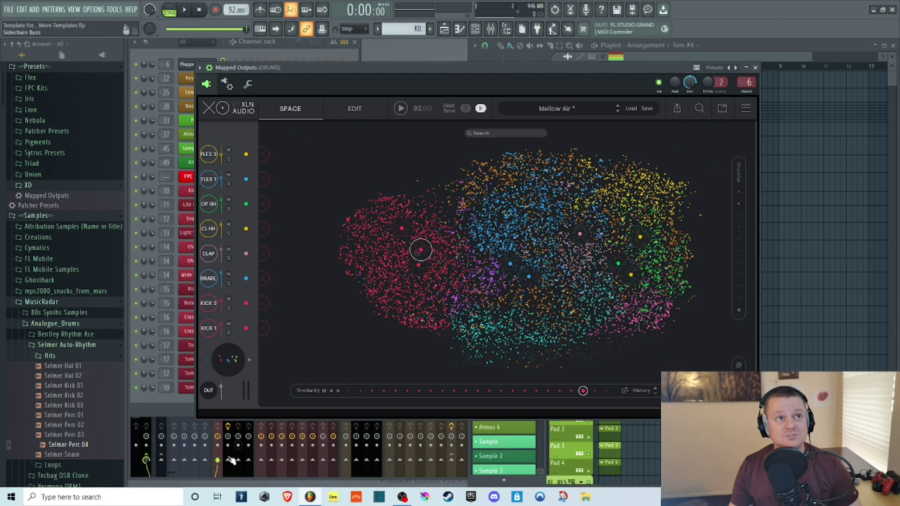
pyautogui.click(210, 331)
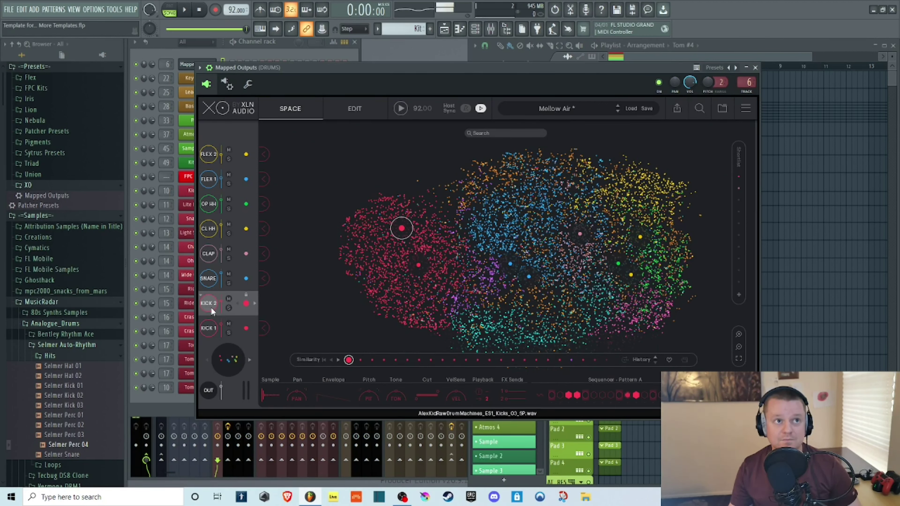
pyautogui.click(209, 278)
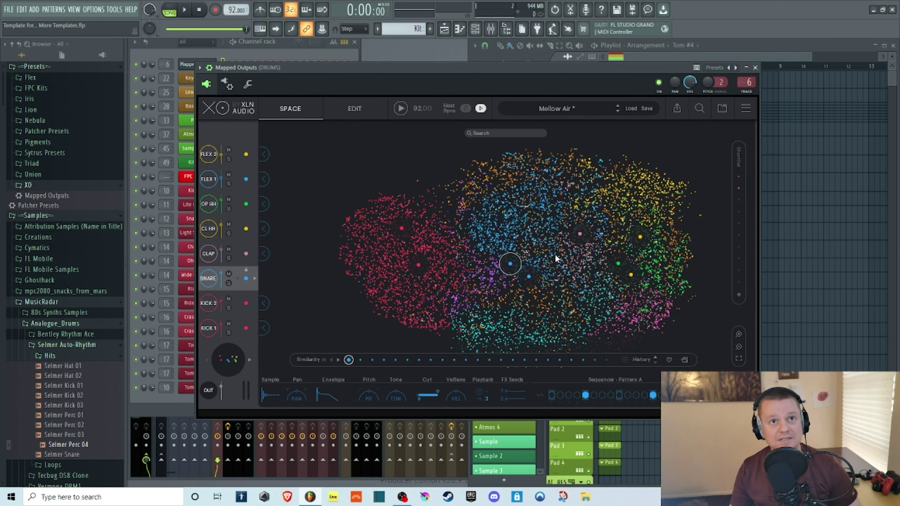
pyautogui.click(218, 316)
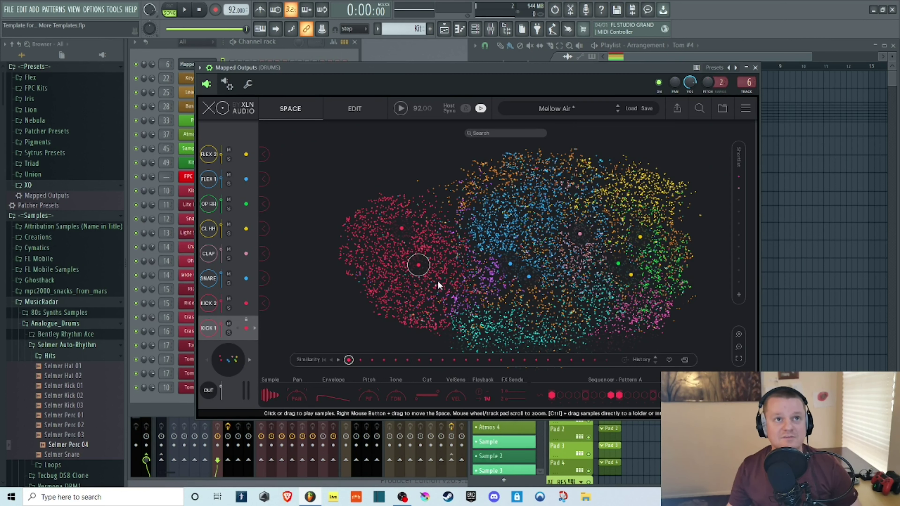
pyautogui.click(418, 267)
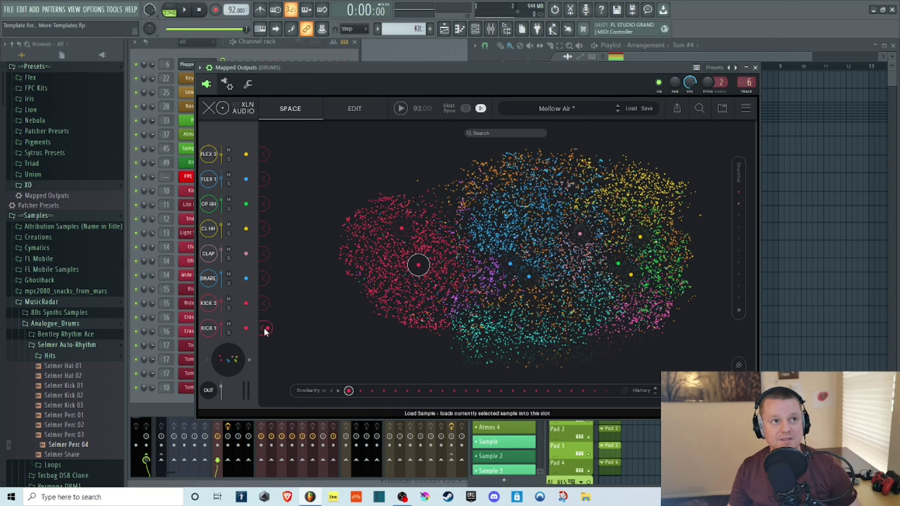
pyautogui.click(208, 330)
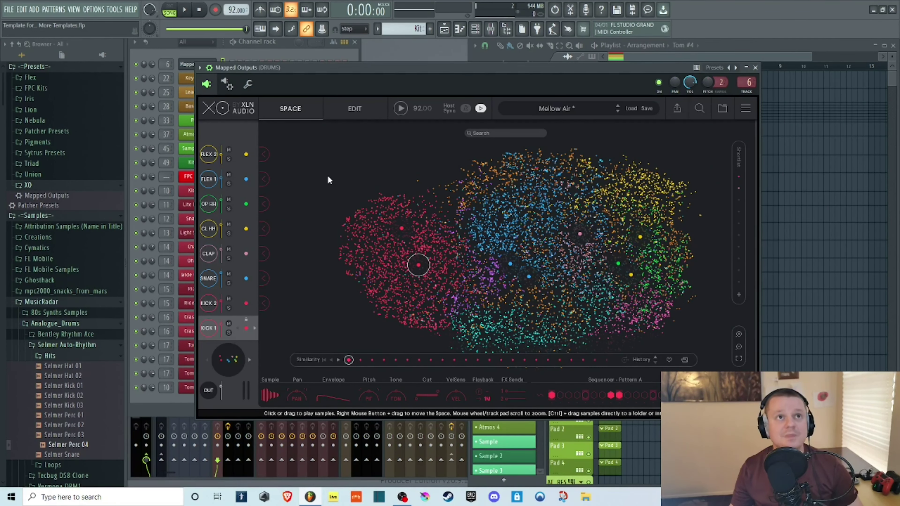
# In the Edit view, trim the start of the snare sample to about 150 ms, trying a shorter end point before restoring its full end.
pyautogui.click(363, 105)
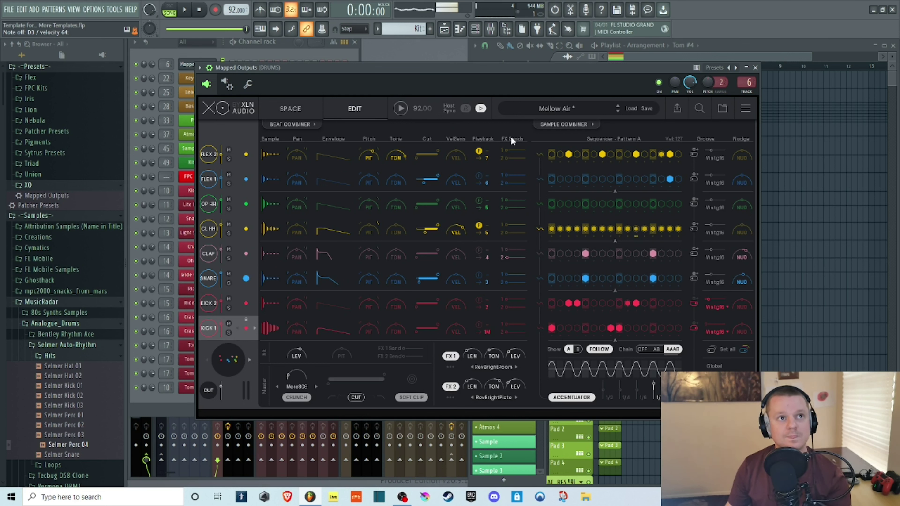
pyautogui.click(269, 278)
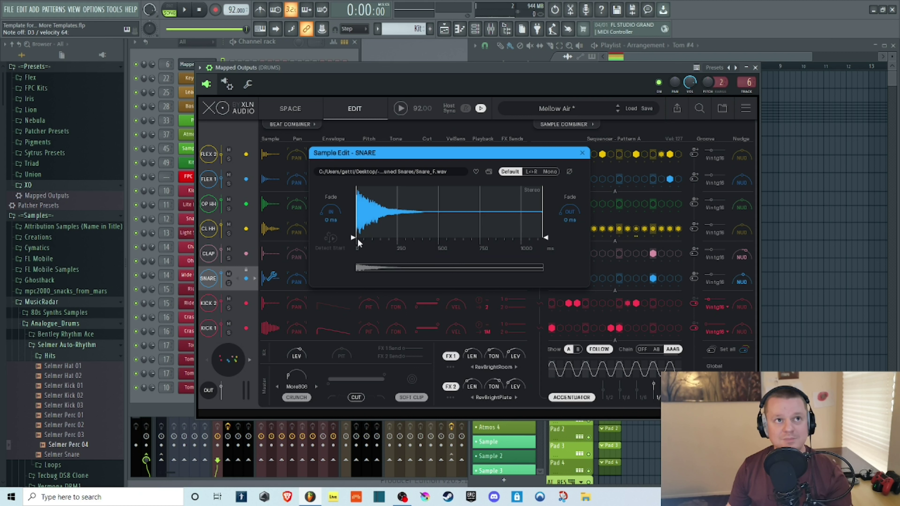
pyautogui.moveTo(353, 238); pyautogui.dragTo(379, 241)
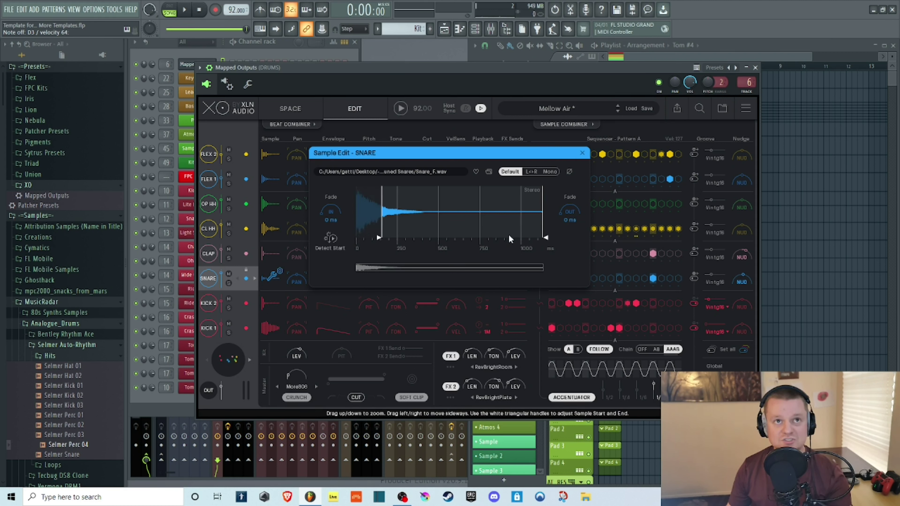
pyautogui.moveTo(546, 236); pyautogui.dragTo(409, 242)
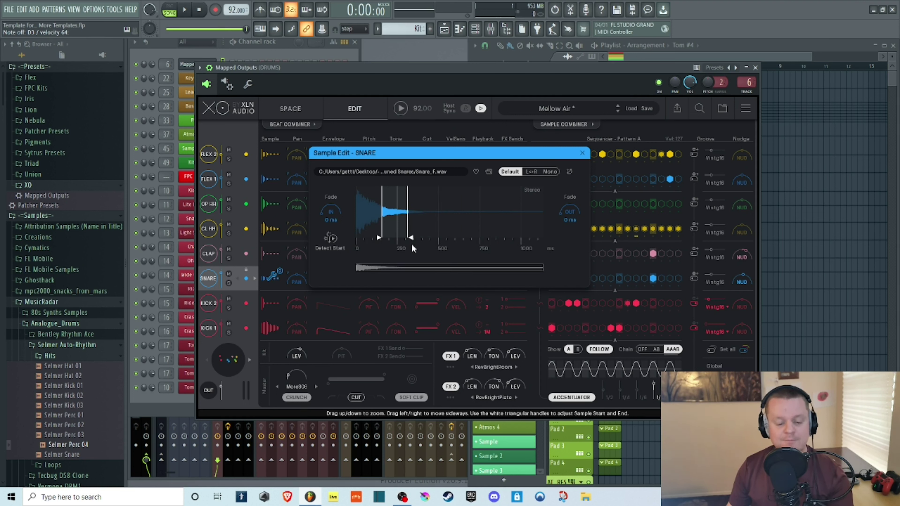
pyautogui.moveTo(409, 236); pyautogui.dragTo(546, 237)
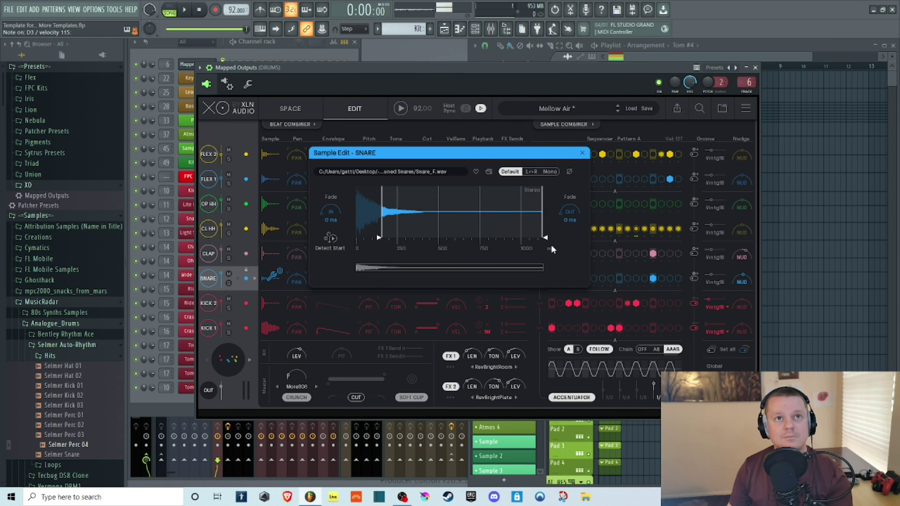
# Restore the snare sample's start point to 0 ms and set its fade-in to 1 ms.
pyautogui.moveTo(378, 239)
pyautogui.mouseDown()
pyautogui.moveTo(340, 233)
pyautogui.moveTo(326, 196)
pyautogui.moveTo(331, 170)
pyautogui.mouseUp()
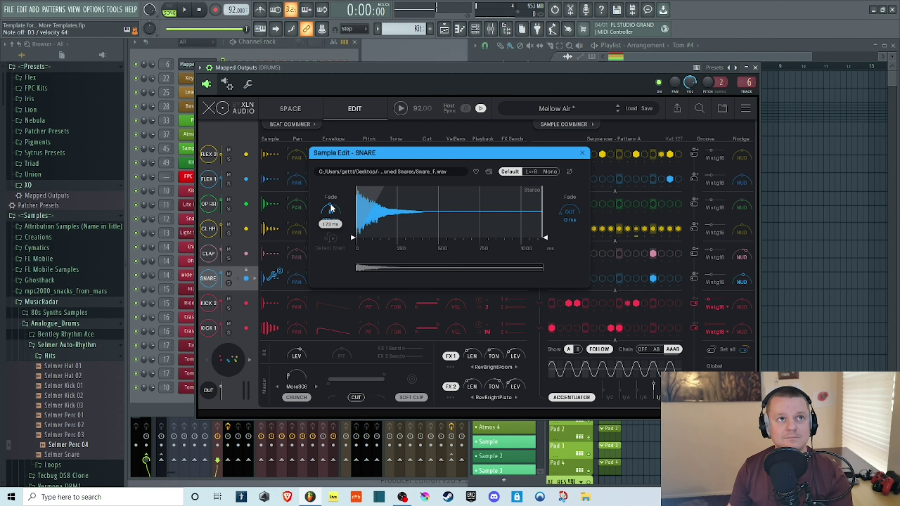
pyautogui.moveTo(331, 209); pyautogui.dragTo(331, 245)
# Try a 2000 ms fade-out with the snare sample's end shortened to about 300 ms, then restore both and close the sample editor.
pyautogui.moveTo(562, 215); pyautogui.dragTo(563, 193)
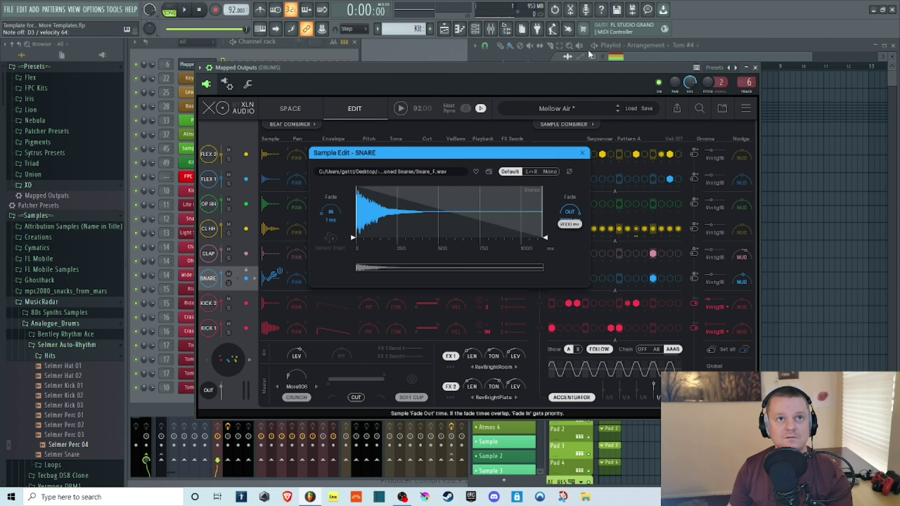
pyautogui.moveTo(545, 238); pyautogui.dragTo(410, 245)
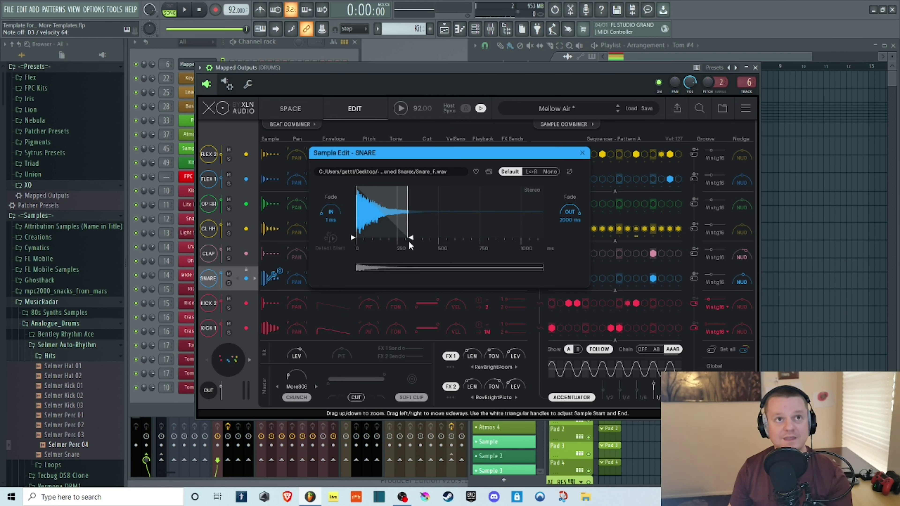
pyautogui.moveTo(410, 239)
pyautogui.mouseDown()
pyautogui.moveTo(385, 241)
pyautogui.moveTo(599, 245)
pyautogui.mouseUp()
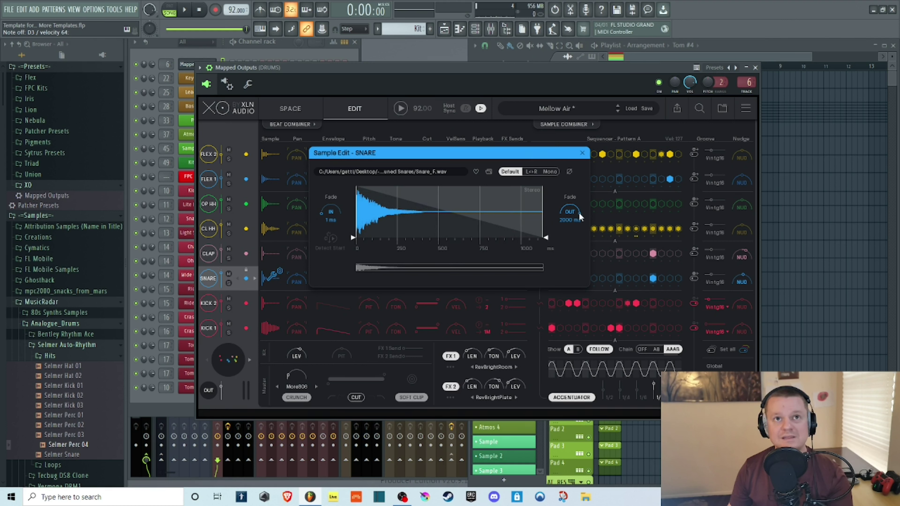
pyautogui.moveTo(580, 217); pyautogui.dragTo(570, 229)
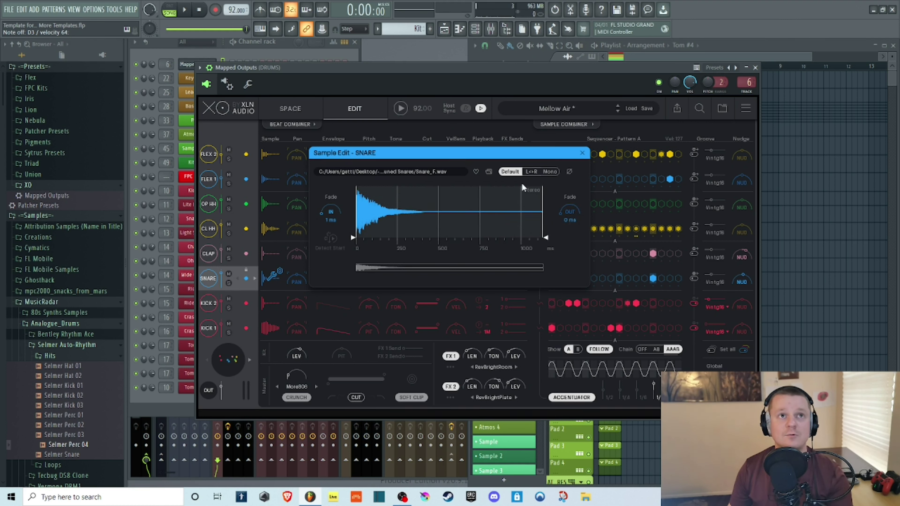
pyautogui.click(582, 152)
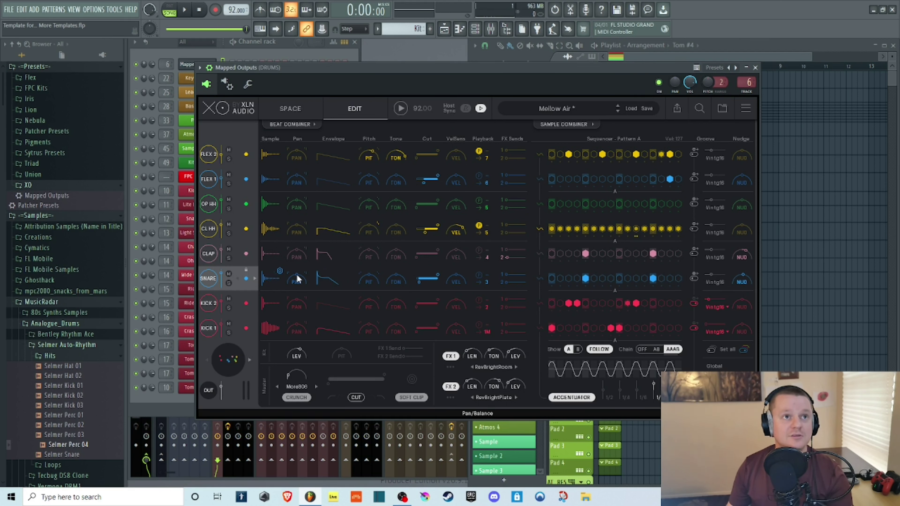
# Try the snare's pan and its left Haas mode, then switch the Haas mode off.
pyautogui.moveTo(295, 274); pyautogui.dragTo(305, 220)
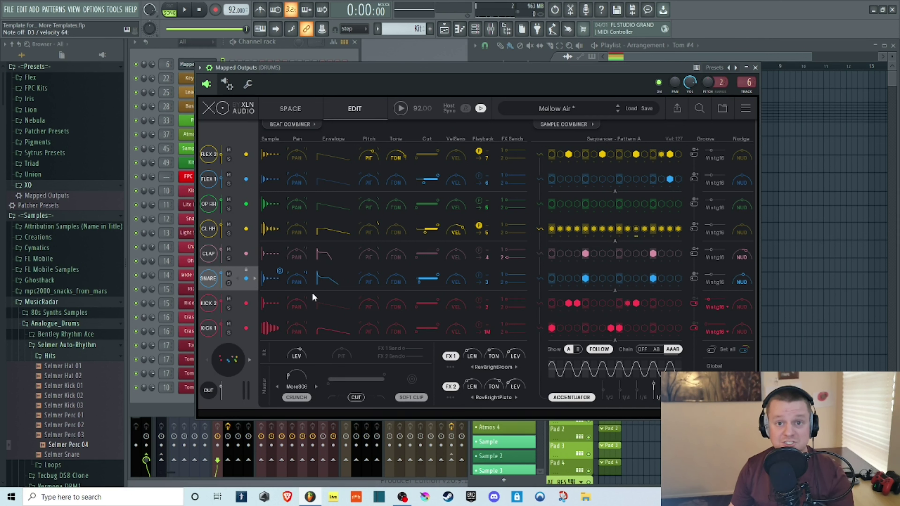
pyautogui.click(305, 272)
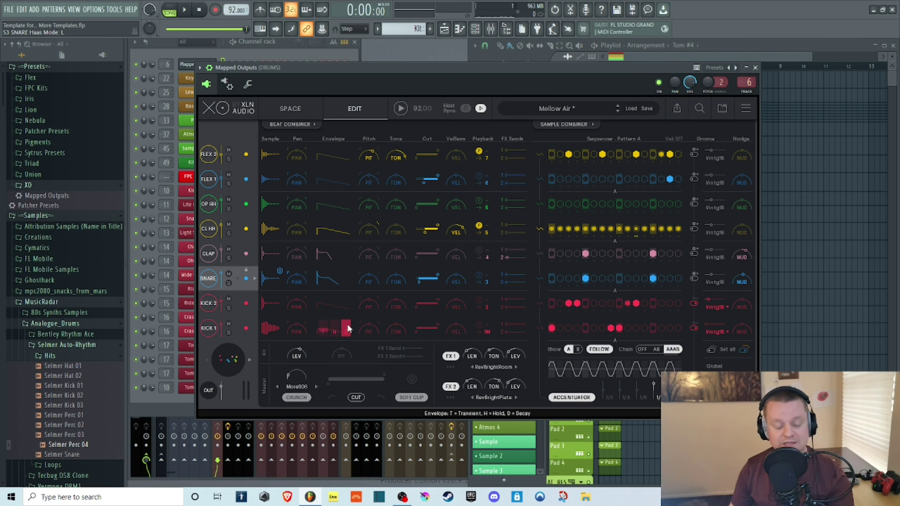
pyautogui.click(289, 276)
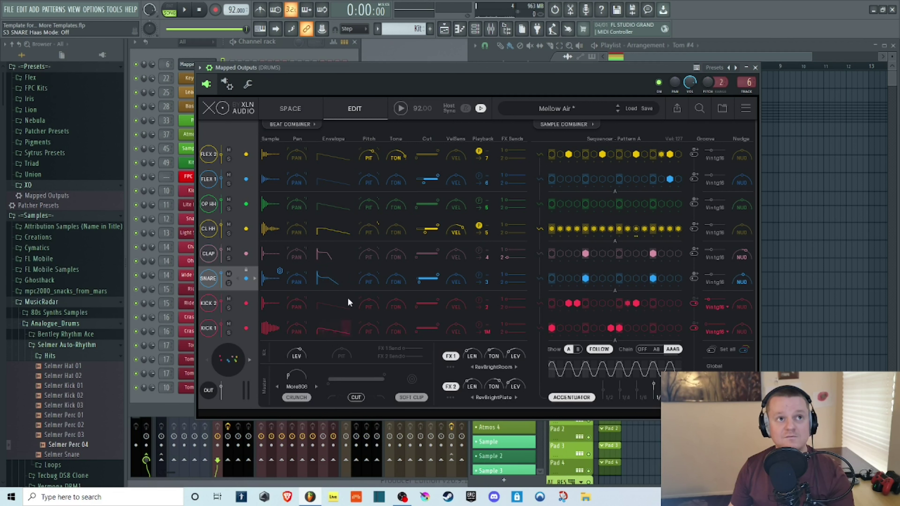
# Adjust the transient of the snare's envelope and reduce its hold time to 0 ms.
pyautogui.moveTo(325, 282)
pyautogui.mouseDown()
pyautogui.moveTo(328, 274)
pyautogui.moveTo(325, 288)
pyautogui.mouseUp()
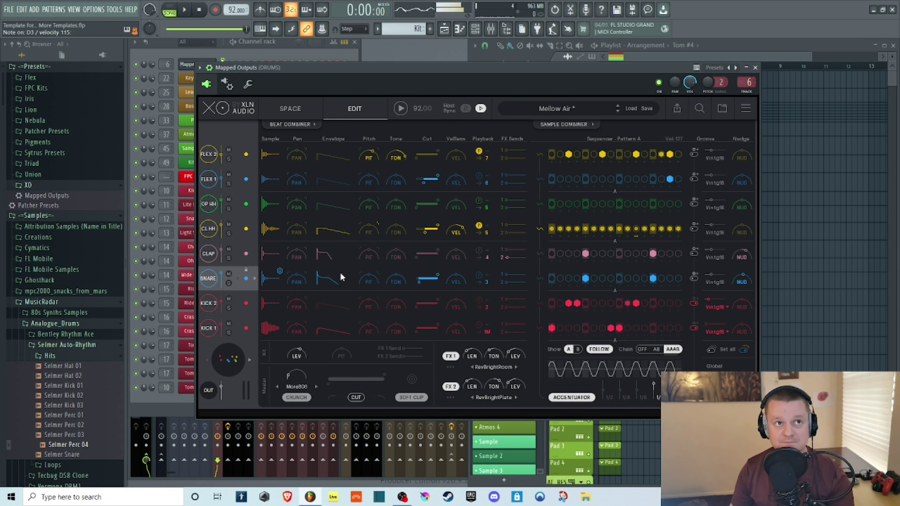
pyautogui.moveTo(326, 278); pyautogui.dragTo(333, 246)
pyautogui.moveTo(333, 282); pyautogui.dragTo(329, 314)
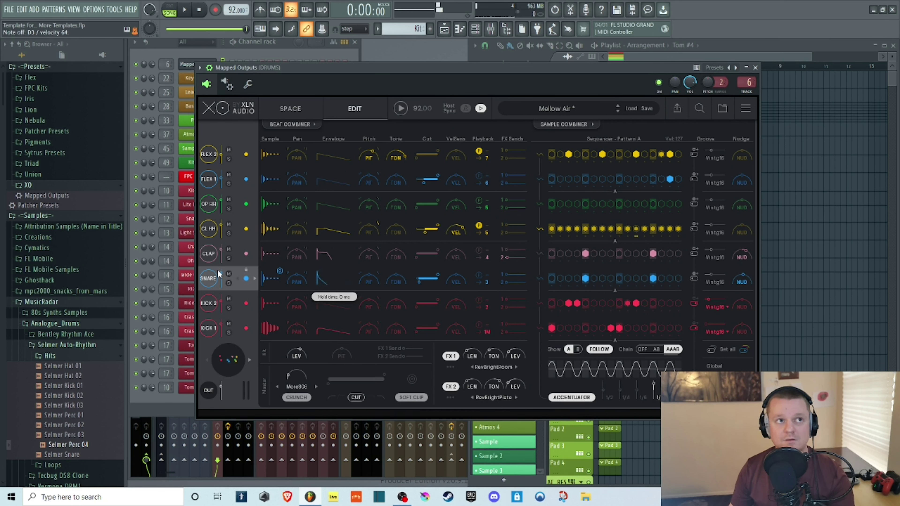
# Reopen the snare's sample editor to check the sample's end point, then close it without changes.
pyautogui.click(274, 278)
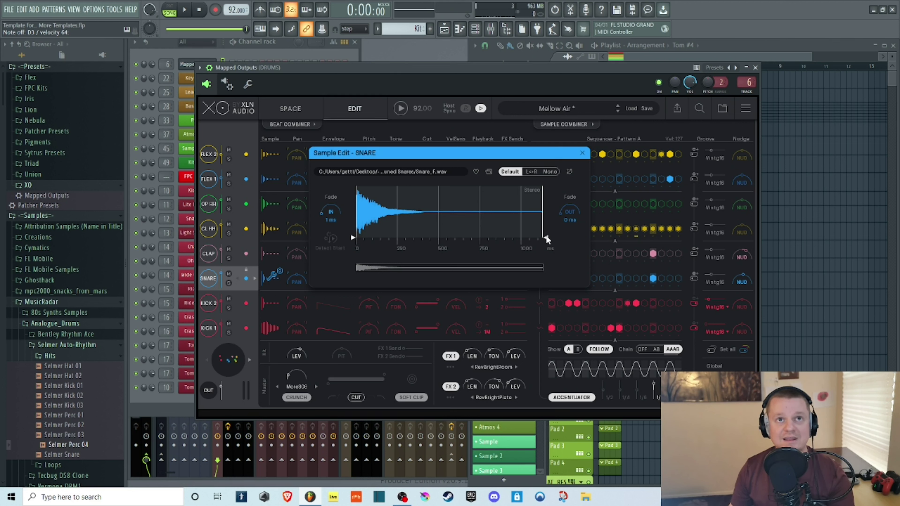
pyautogui.moveTo(546, 240)
pyautogui.mouseDown()
pyautogui.moveTo(409, 237)
pyautogui.moveTo(545, 238)
pyautogui.mouseUp()
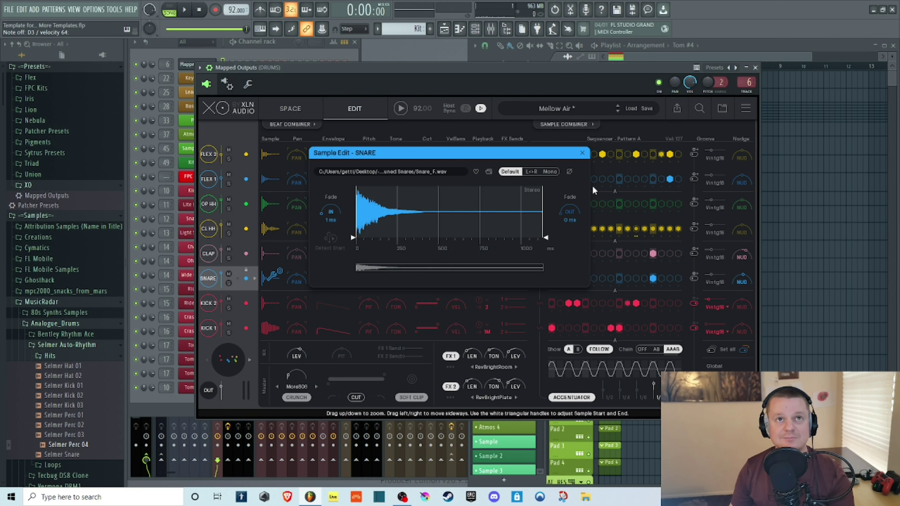
pyautogui.click(582, 153)
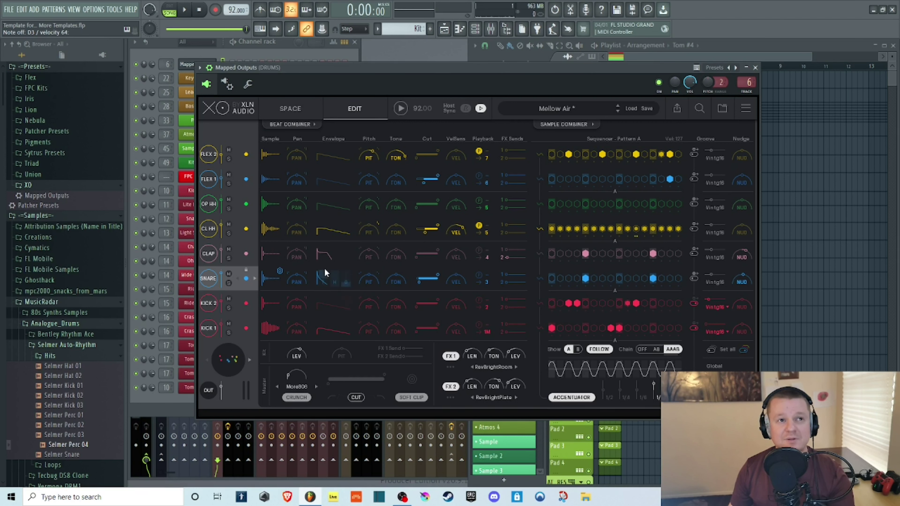
# Raise the snare envelope's hold time to about 171 ms, try longer and shorter decays, and settle on a moderate decay.
pyautogui.moveTo(333, 281); pyautogui.dragTo(332, 237)
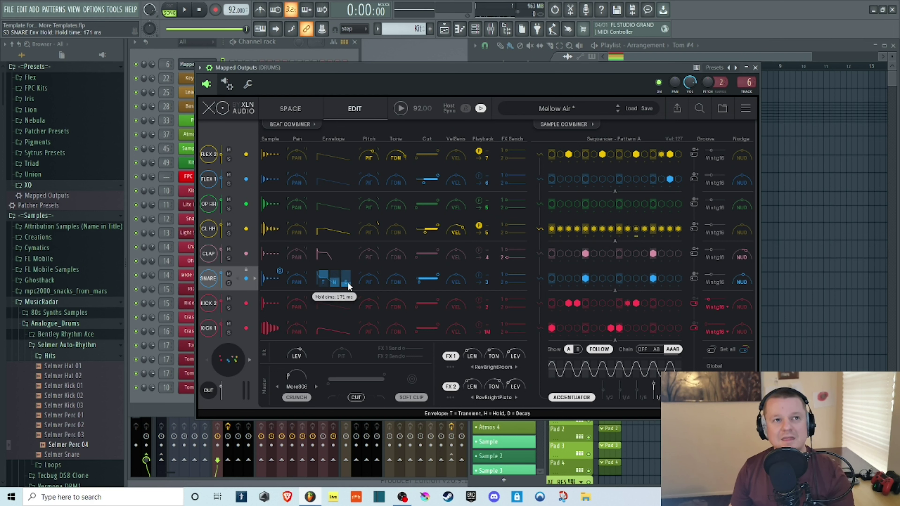
pyautogui.moveTo(347, 282); pyautogui.dragTo(358, 229)
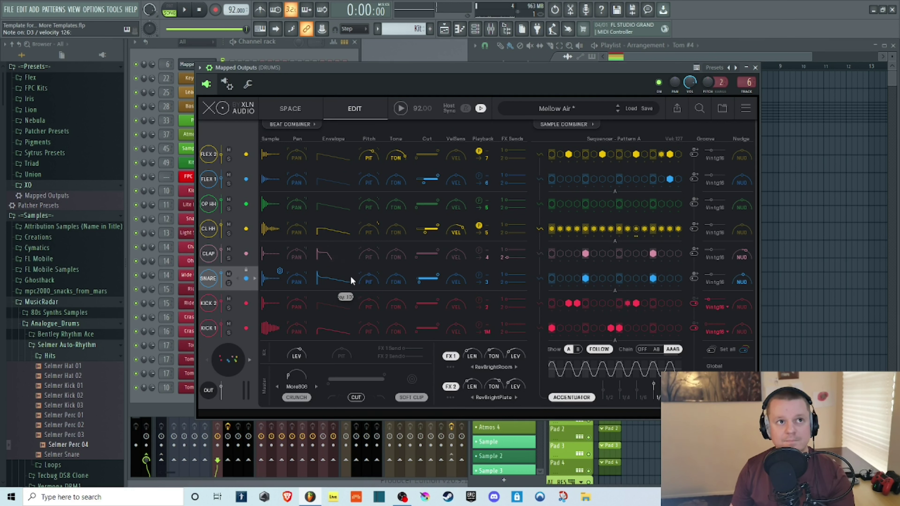
pyautogui.moveTo(348, 278)
pyautogui.moveTo(348, 278); pyautogui.dragTo(347, 286)
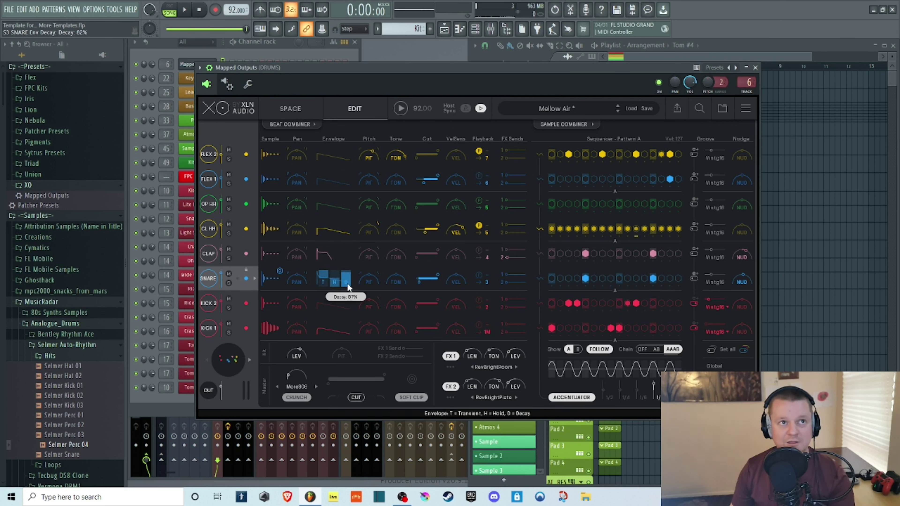
pyautogui.moveTo(342, 356); pyautogui.dragTo(354, 324)
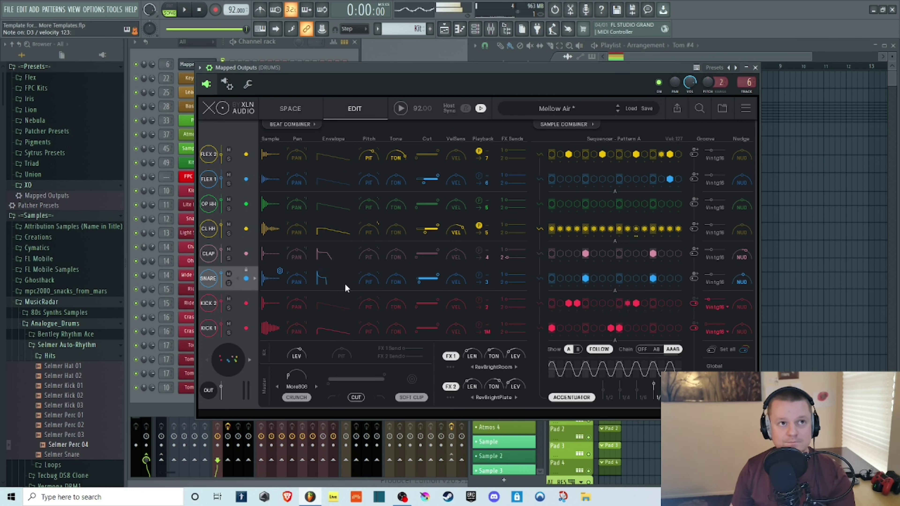
pyautogui.moveTo(336, 281); pyautogui.dragTo(347, 320)
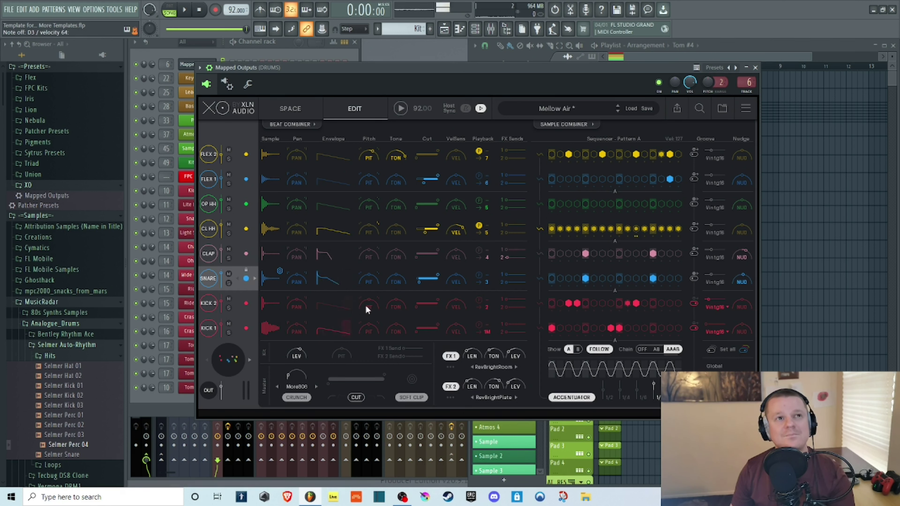
# Try a lower pitch and the pitch spread mode on the snare, then restore the default pitch with spread off.
pyautogui.moveTo(370, 274)
pyautogui.mouseDown()
pyautogui.moveTo(367, 352)
pyautogui.moveTo(365, 280)
pyautogui.mouseUp()
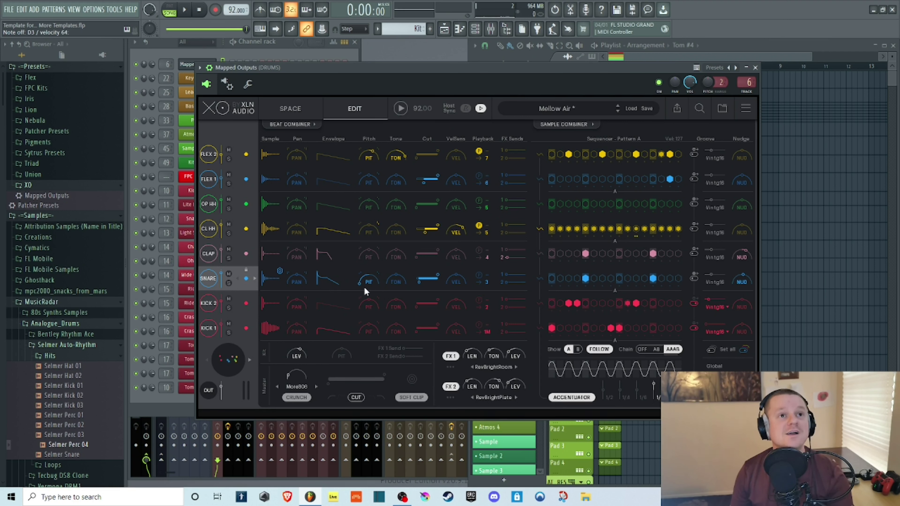
pyautogui.moveTo(359, 283); pyautogui.dragTo(359, 269)
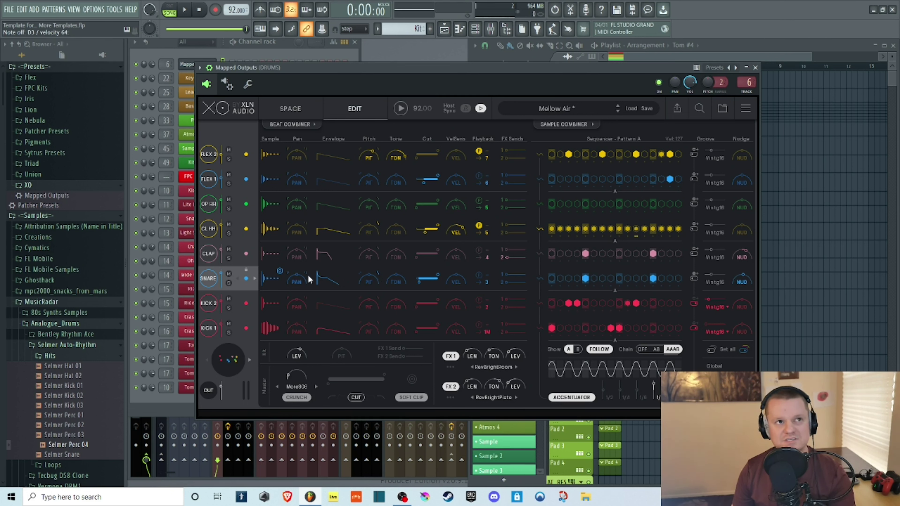
pyautogui.moveTo(370, 272)
pyautogui.mouseDown()
pyautogui.moveTo(366, 205)
pyautogui.moveTo(371, 374)
pyautogui.moveTo(369, 217)
pyautogui.moveTo(374, 302)
pyautogui.moveTo(362, 276)
pyautogui.mouseUp()
pyautogui.click(376, 280)
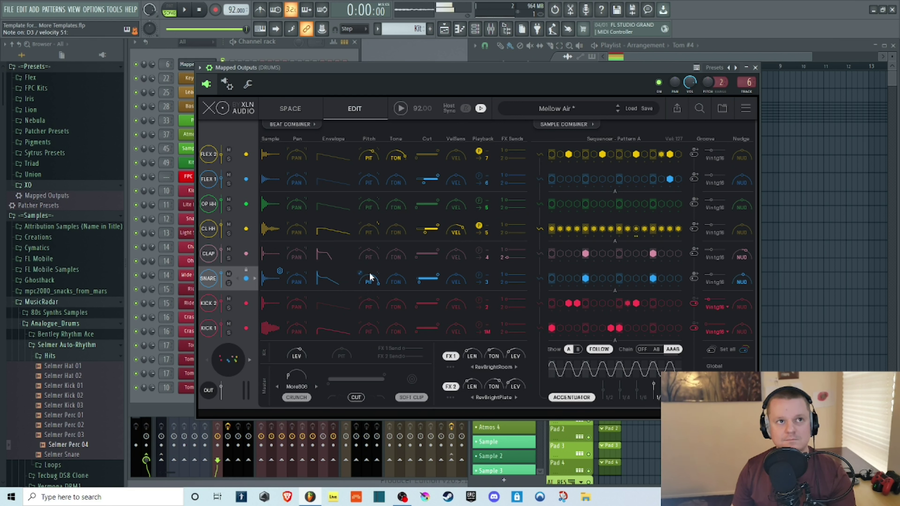
pyautogui.click(377, 275)
pyautogui.moveTo(361, 270); pyautogui.dragTo(374, 367)
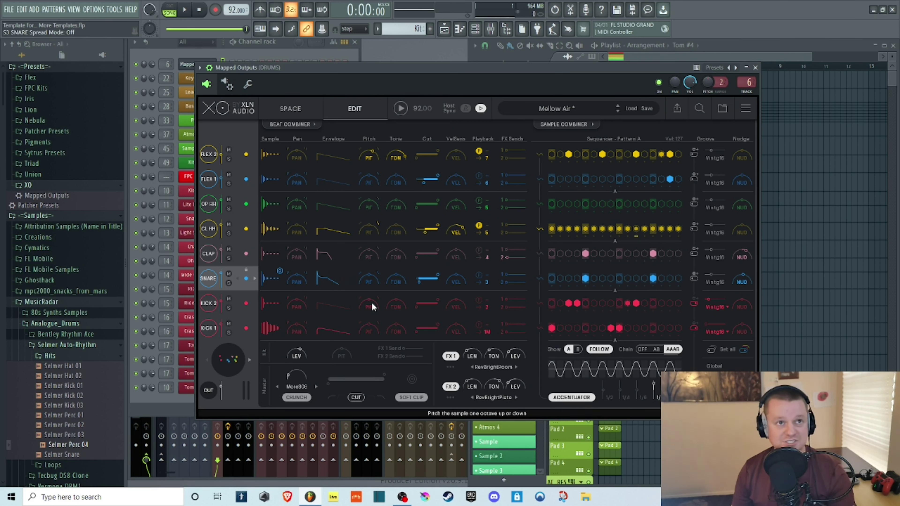
# Try the snare's tone tilt from -10 dB up to its bright extreme, then reset it to neutral.
pyautogui.moveTo(395, 281)
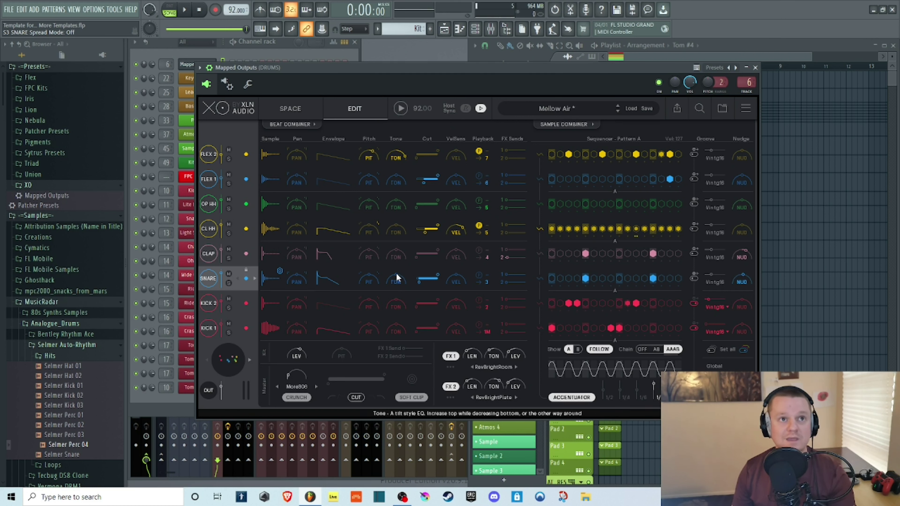
pyautogui.moveTo(396, 278); pyautogui.dragTo(388, 361)
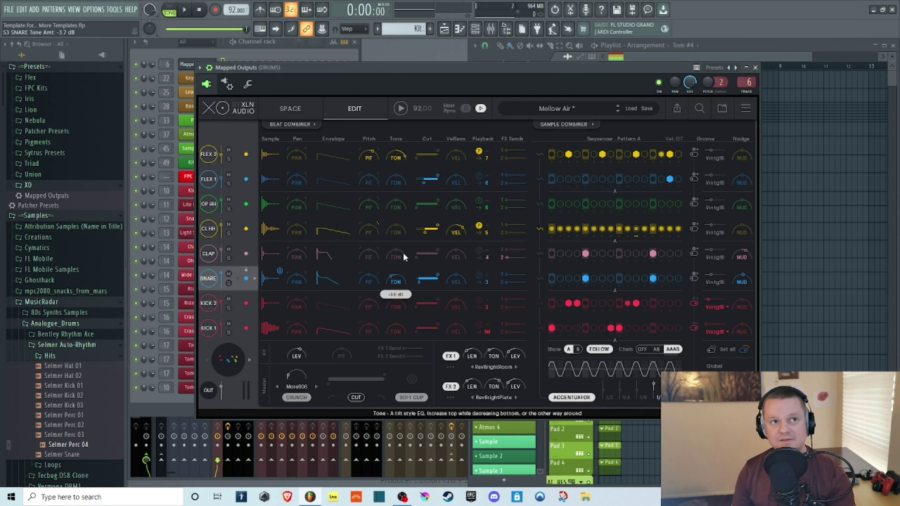
pyautogui.moveTo(396, 278); pyautogui.dragTo(398, 296)
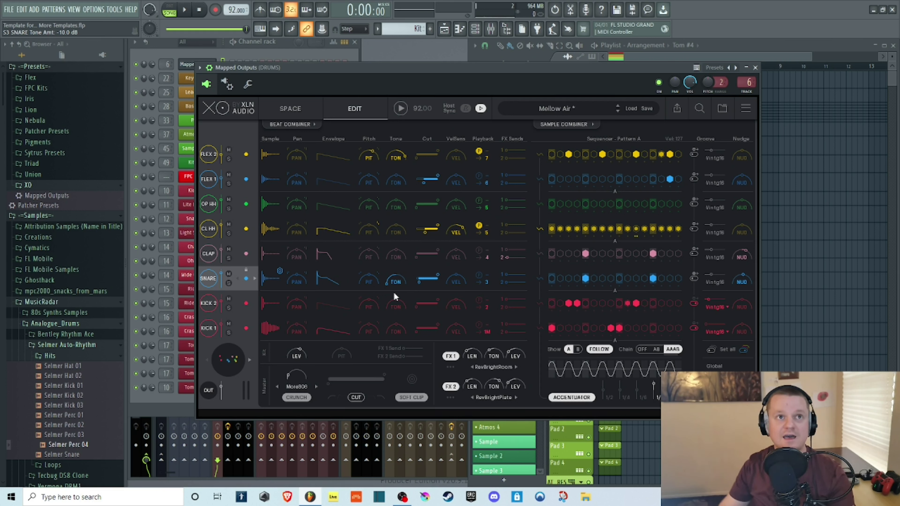
pyautogui.moveTo(394, 282); pyautogui.dragTo(329, 74)
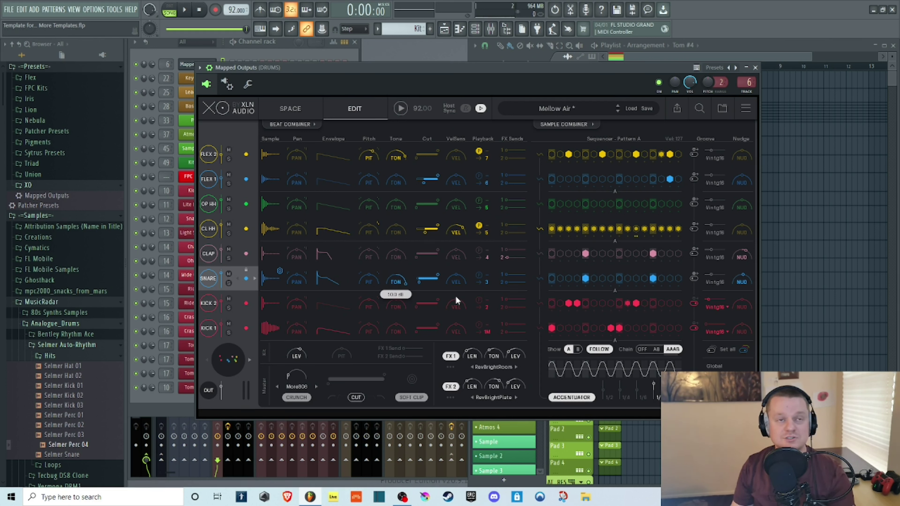
pyautogui.moveTo(400, 282); pyautogui.dragTo(387, 300)
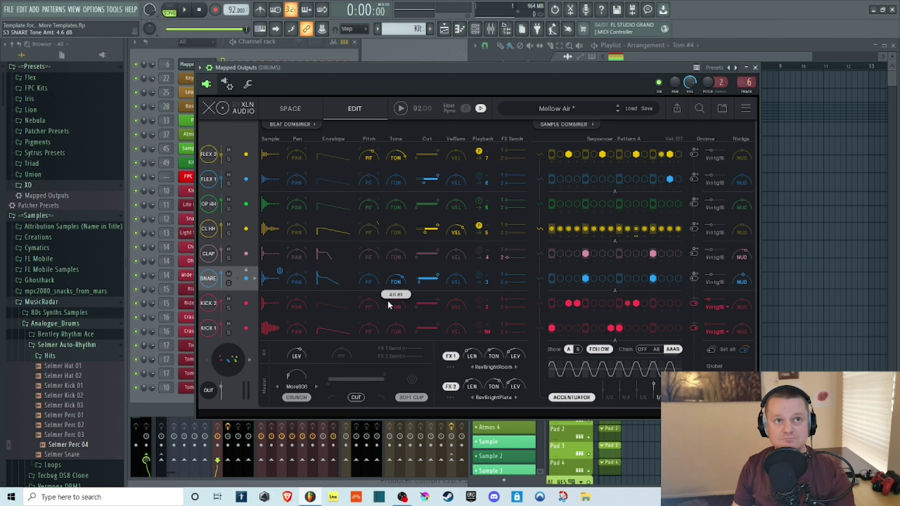
pyautogui.doubleClick(396, 281)
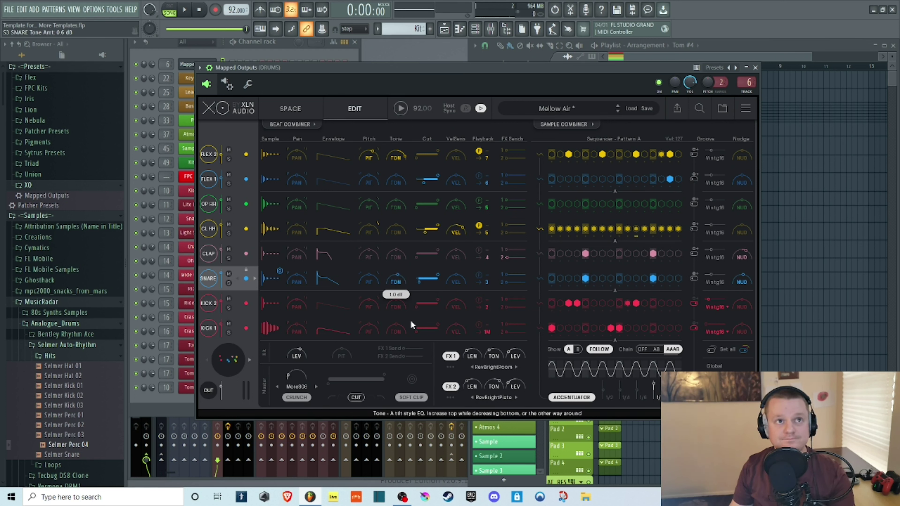
# Open the snare's cut filter to its full range up to 20000 Hz and set its velocity sensitivity to 100%.
pyautogui.click(418, 280)
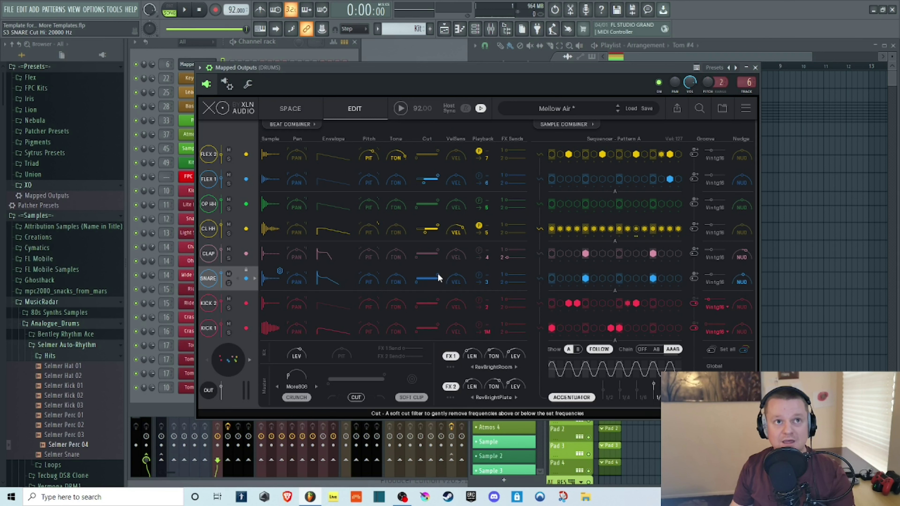
pyautogui.moveTo(438, 276)
pyautogui.moveTo(438, 276); pyautogui.dragTo(416, 295)
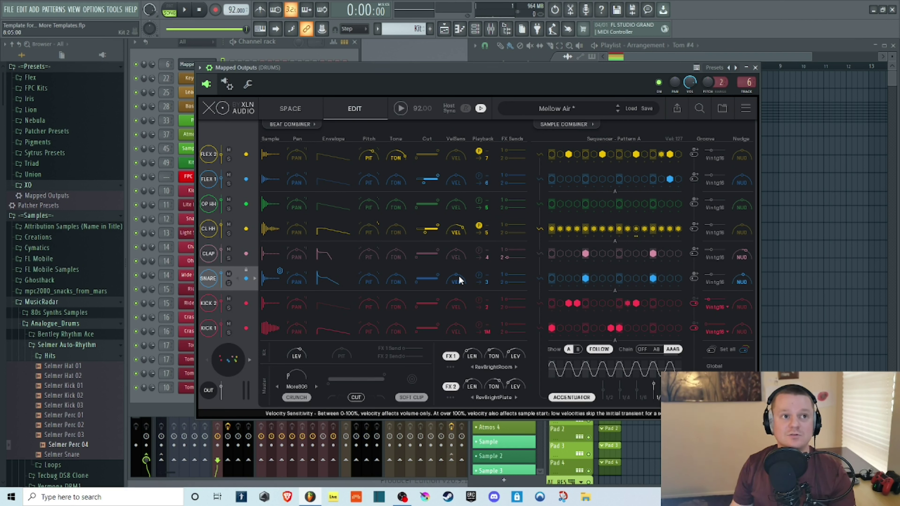
pyautogui.moveTo(458, 276); pyautogui.dragTo(459, 268)
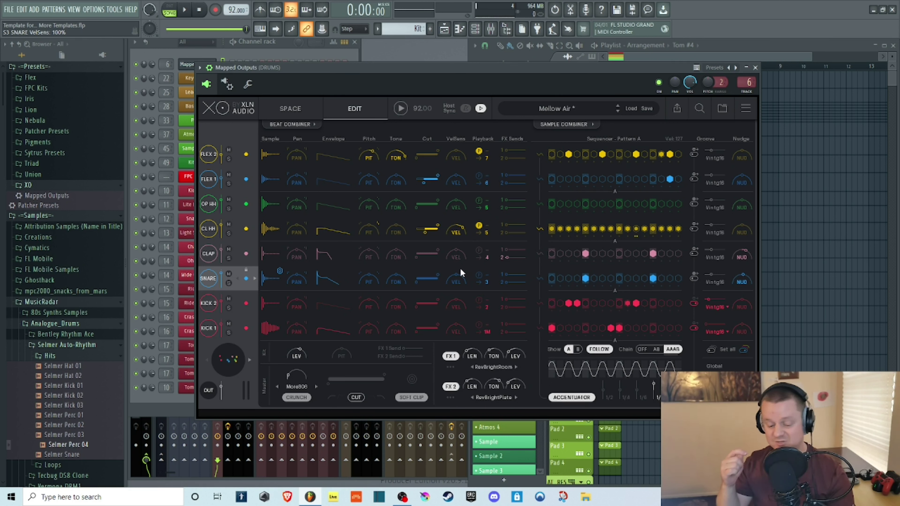
# Open the note-on velocity mapping curve in FL Studio's MIDI settings.
pyautogui.click(93, 9)
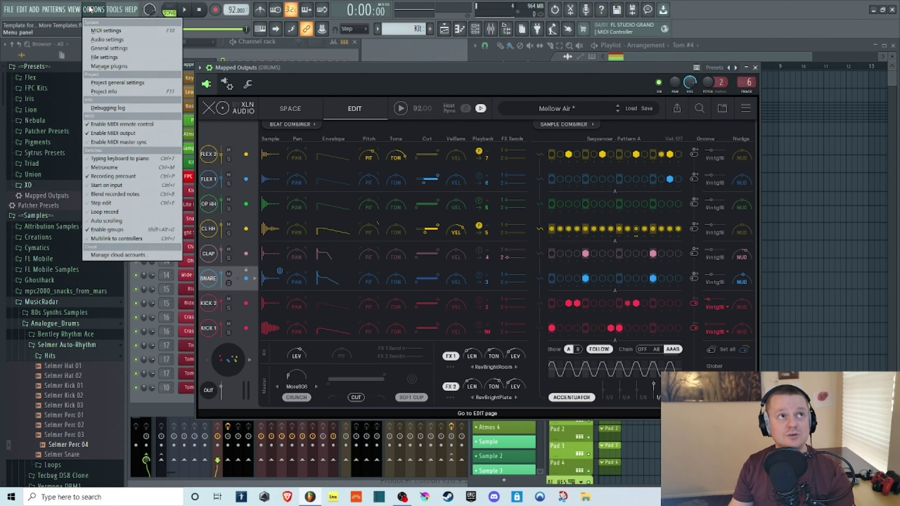
pyautogui.click(110, 32)
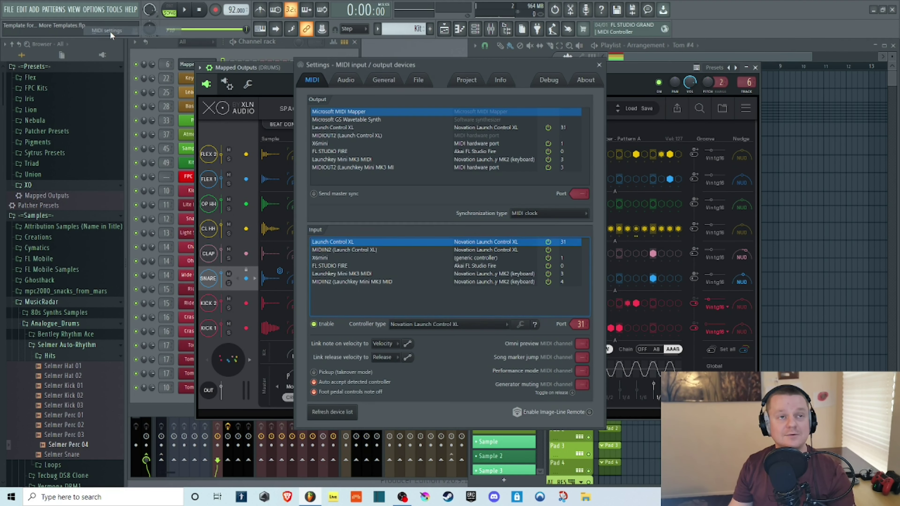
pyautogui.click(407, 343)
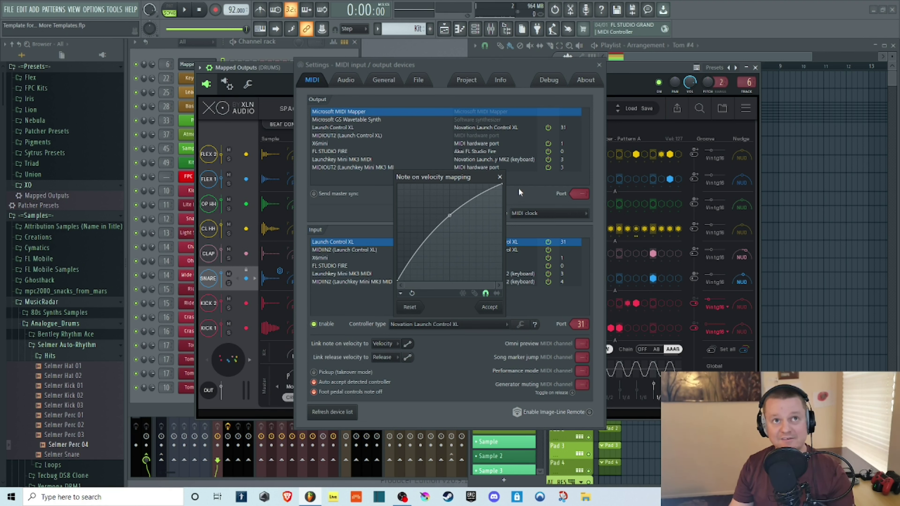
# Close the velocity mapping curve and the MIDI settings.
pyautogui.click(500, 176)
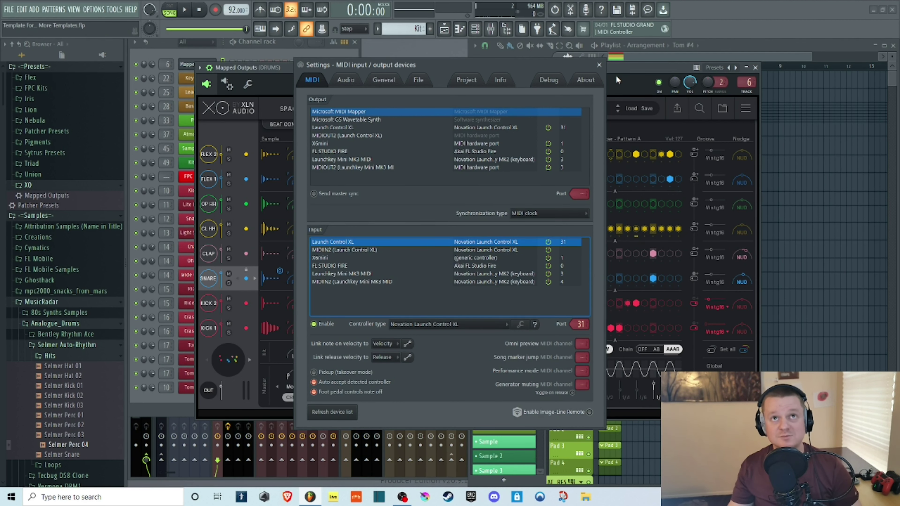
pyautogui.click(598, 65)
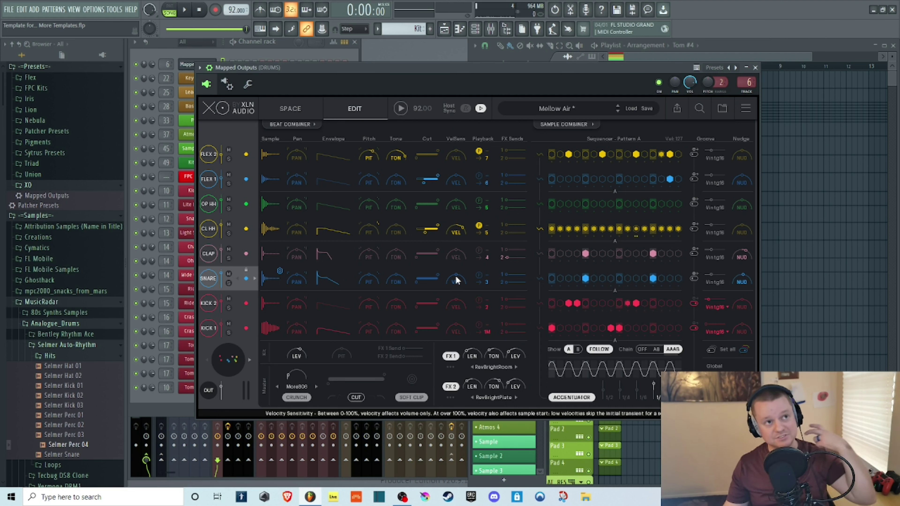
# Try the snare's velocity sensitivity at its minimum and raised up to 200%, then reset it to 100%.
pyautogui.moveTo(460, 278); pyautogui.dragTo(475, 432)
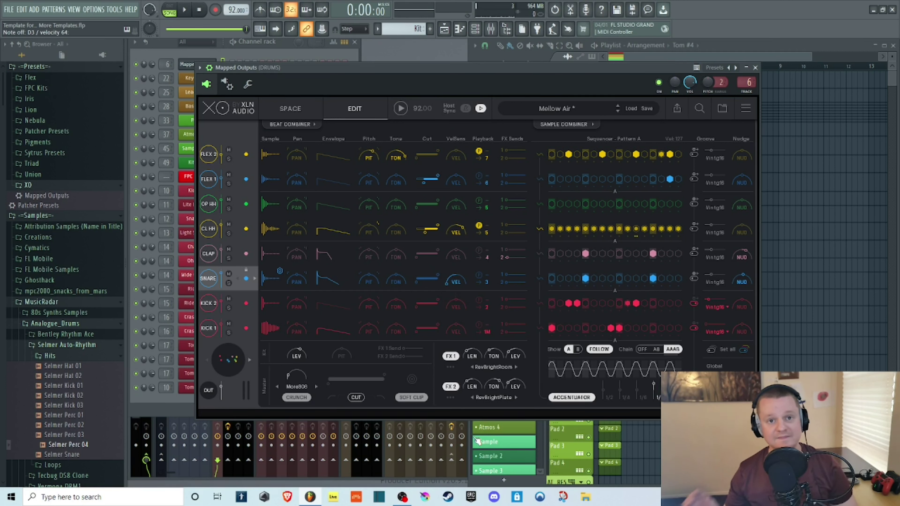
pyautogui.moveTo(448, 281)
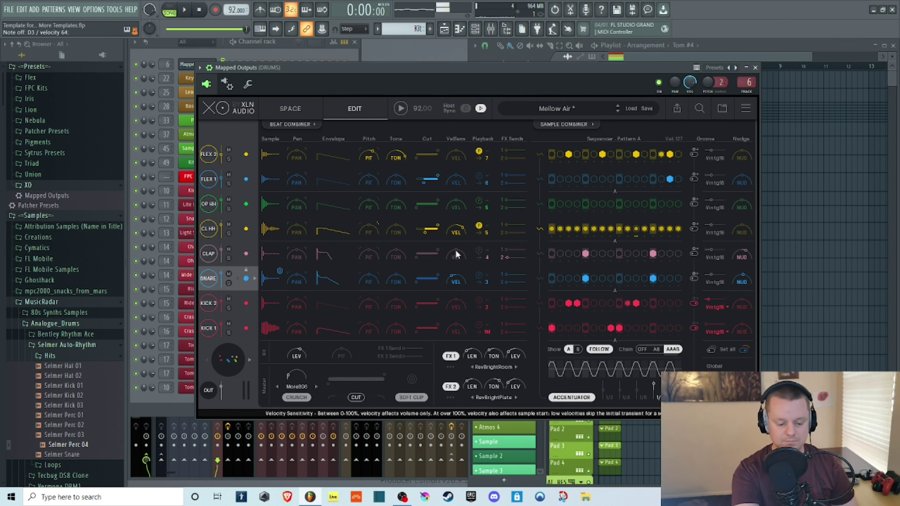
pyautogui.moveTo(459, 286); pyautogui.dragTo(467, 256)
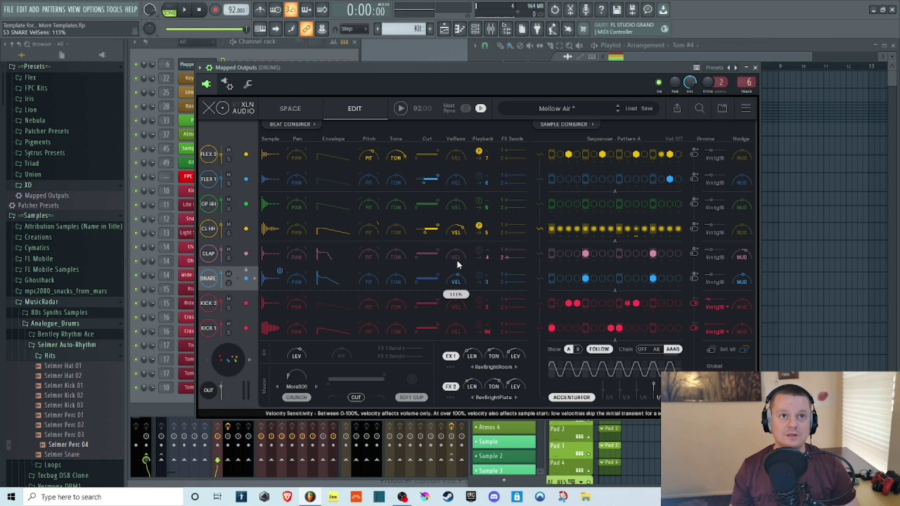
pyautogui.moveTo(461, 242); pyautogui.dragTo(494, 138)
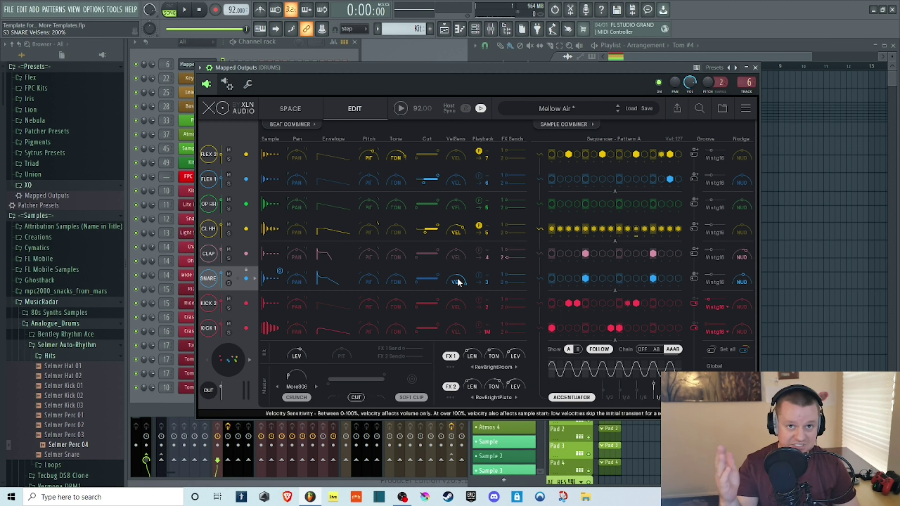
pyautogui.hotkey('ctrl', 's')
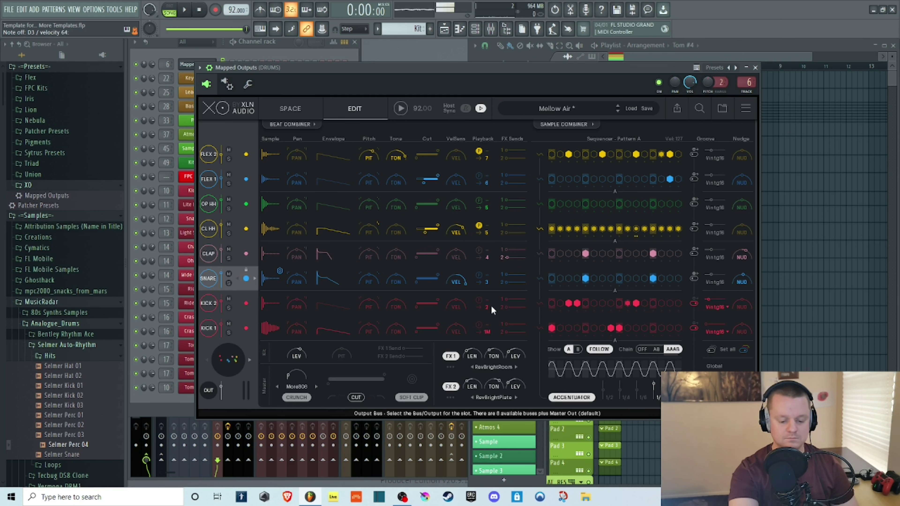
pyautogui.doubleClick(464, 280)
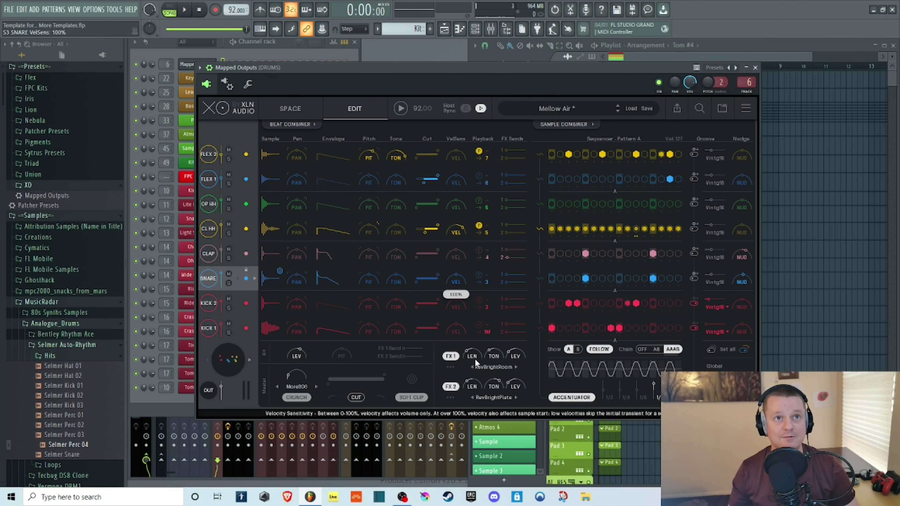
# Enable poly mode on the snare after comparing it with mono, and try 200% velocity sensitivity before restoring the default.
pyautogui.click(480, 275)
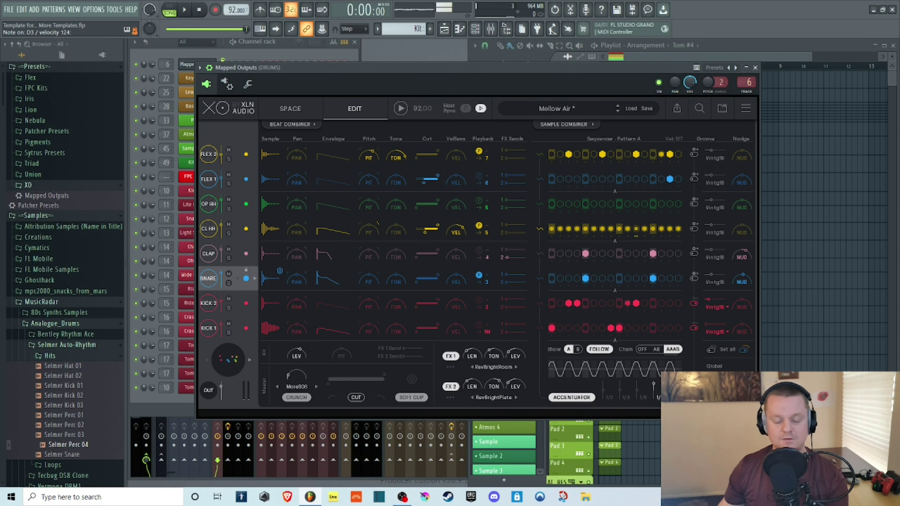
pyautogui.click(480, 275)
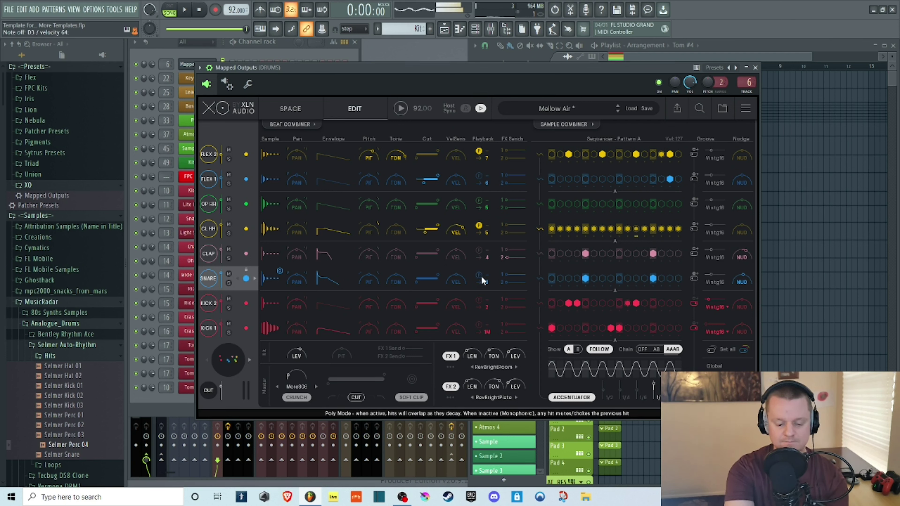
pyautogui.click(480, 275)
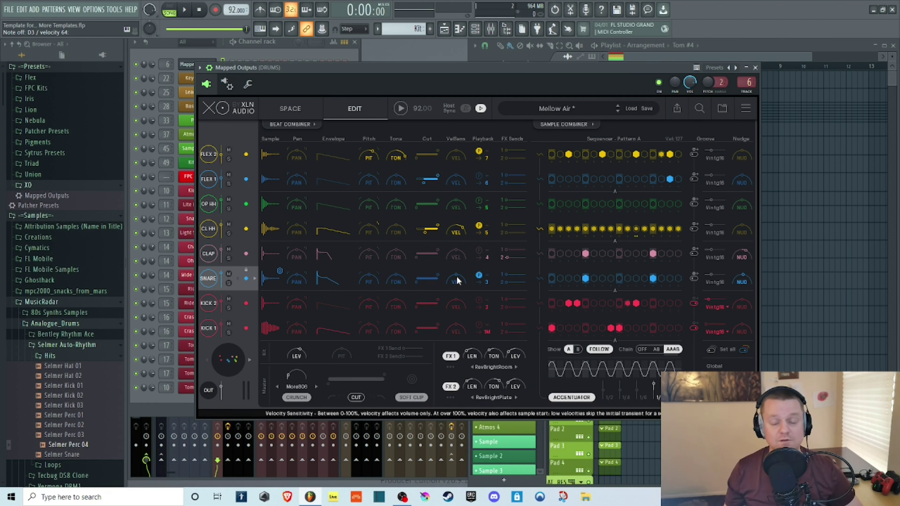
pyautogui.moveTo(456, 275); pyautogui.dragTo(452, 200)
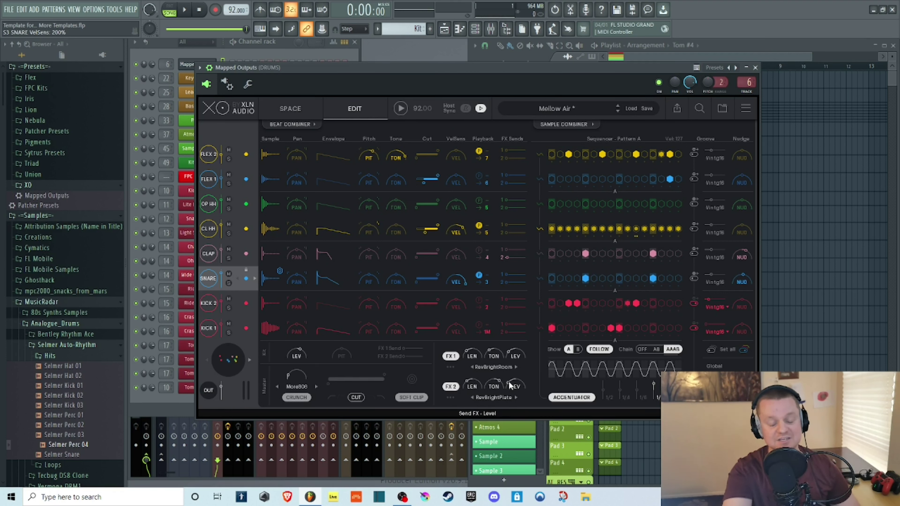
pyautogui.moveTo(459, 281); pyautogui.dragTo(480, 276)
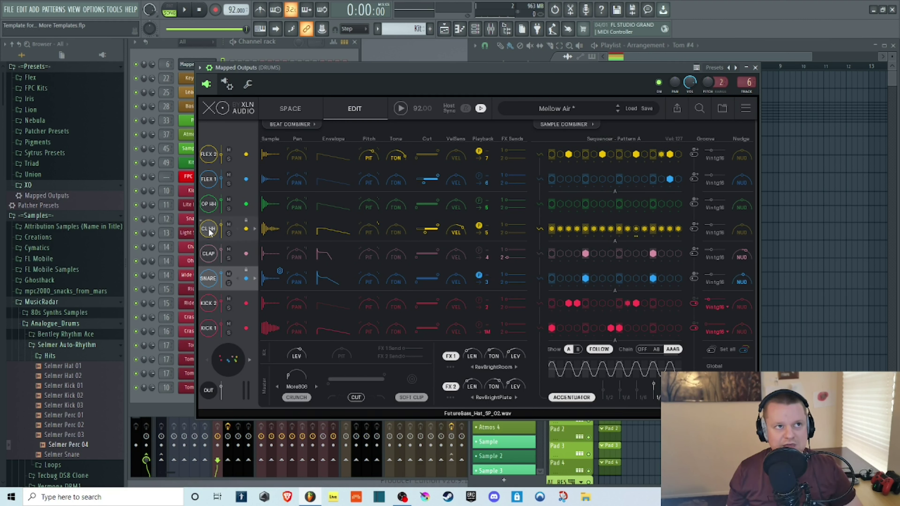
# Audition the open and closed hi-hat samples in alternation.
pyautogui.click(209, 205)
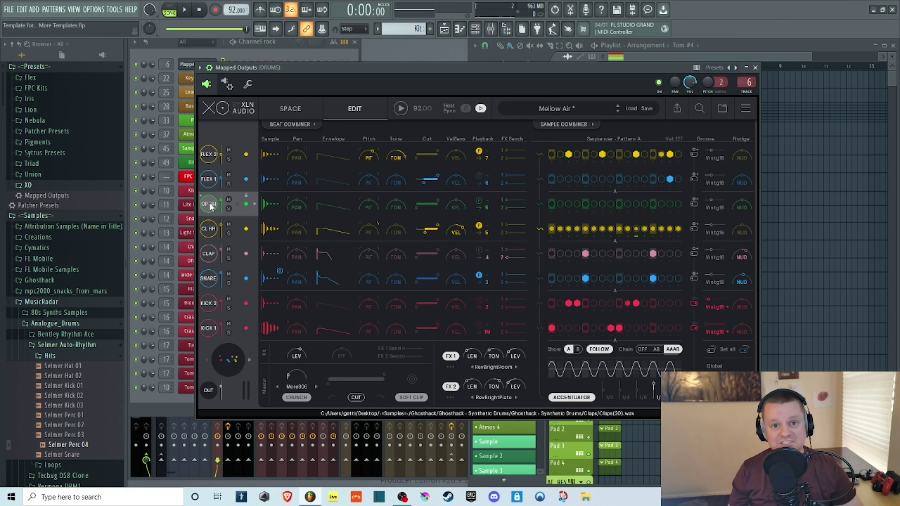
pyautogui.click(210, 205)
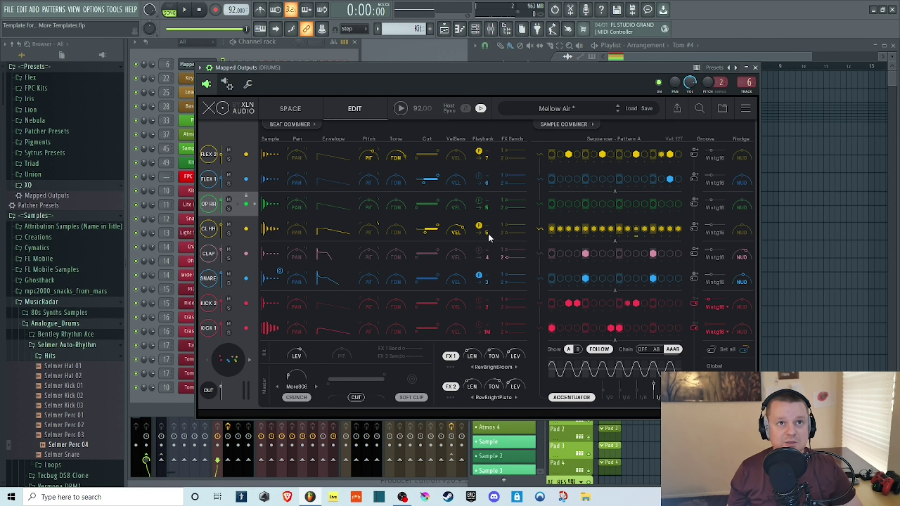
pyautogui.click(208, 229)
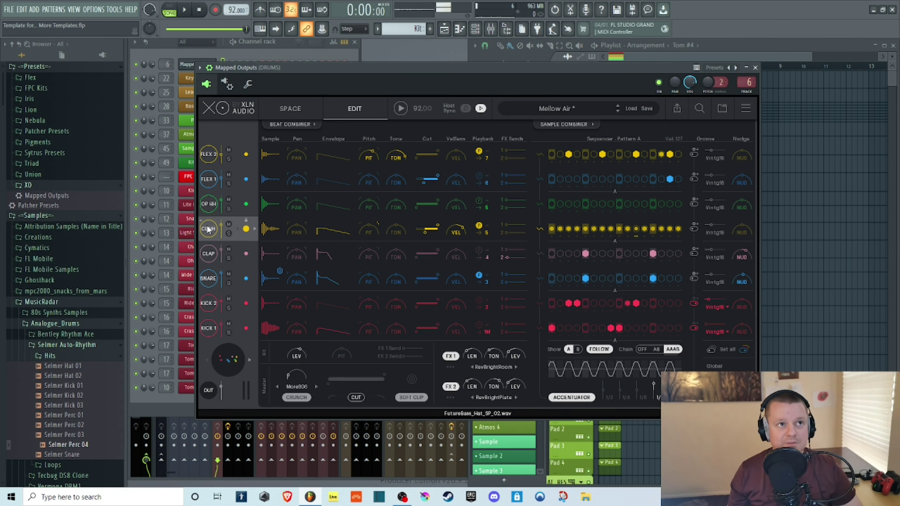
pyautogui.click(211, 209)
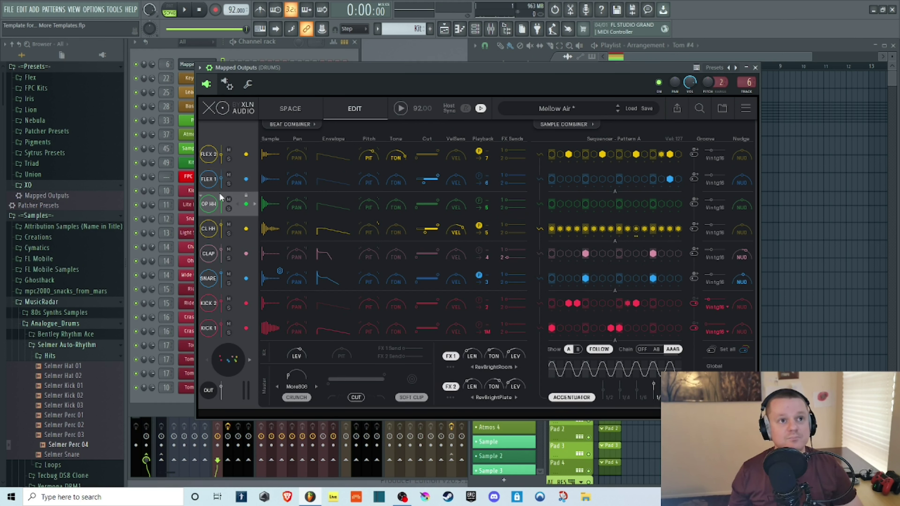
# Try reverse playback on the snare and on Kick 1, switching each back to forward playback.
pyautogui.click(478, 281)
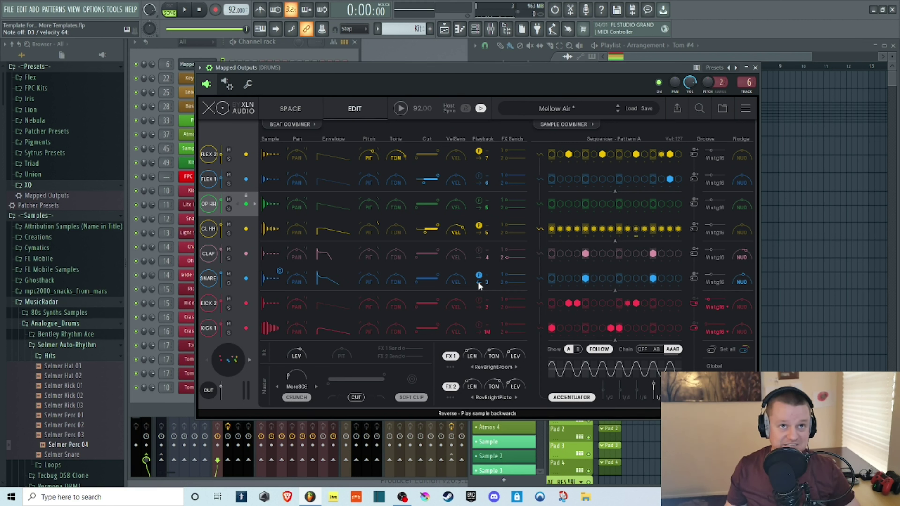
pyautogui.click(477, 281)
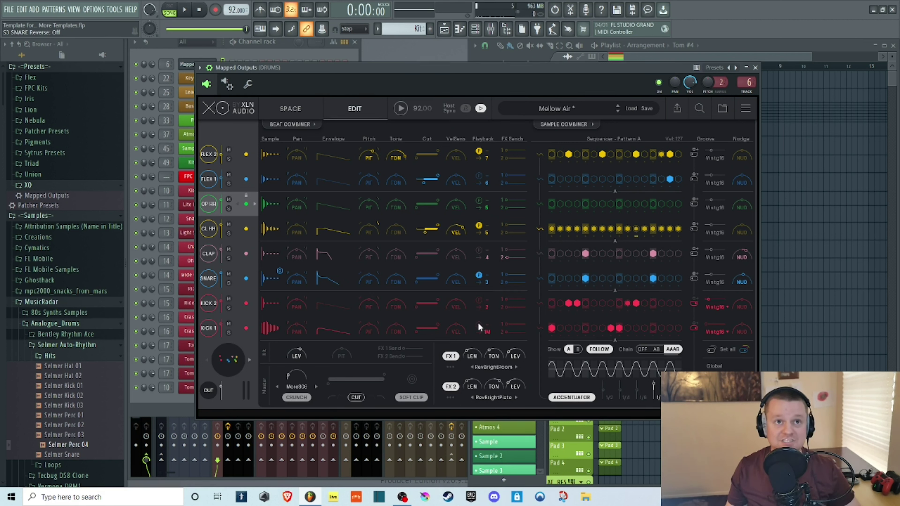
pyautogui.click(479, 331)
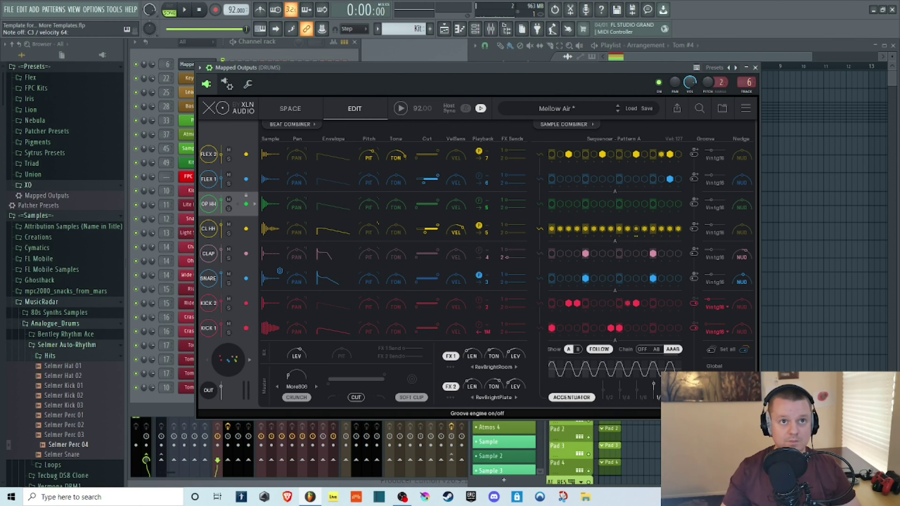
pyautogui.click(479, 330)
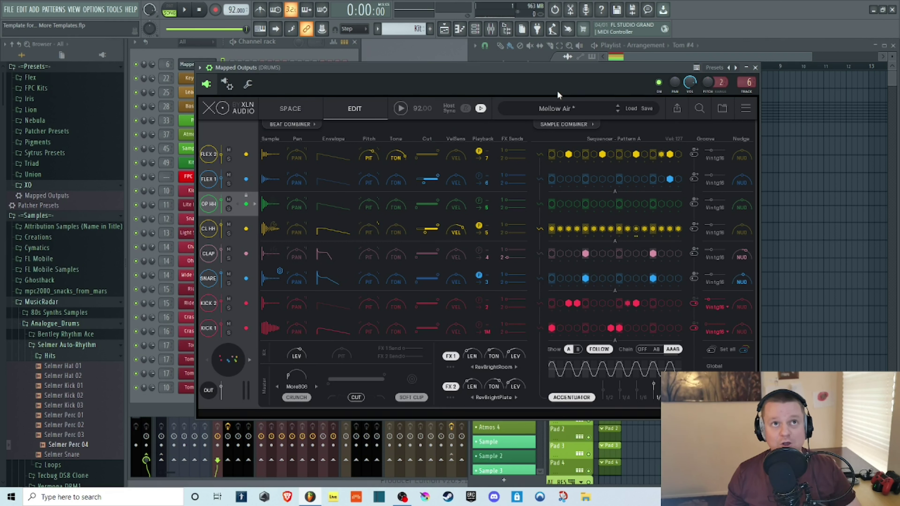
# Examine the DRUMS target track and the individual drum tracks in the mixer, and return to the XO editor.
pyautogui.doubleClick(747, 82)
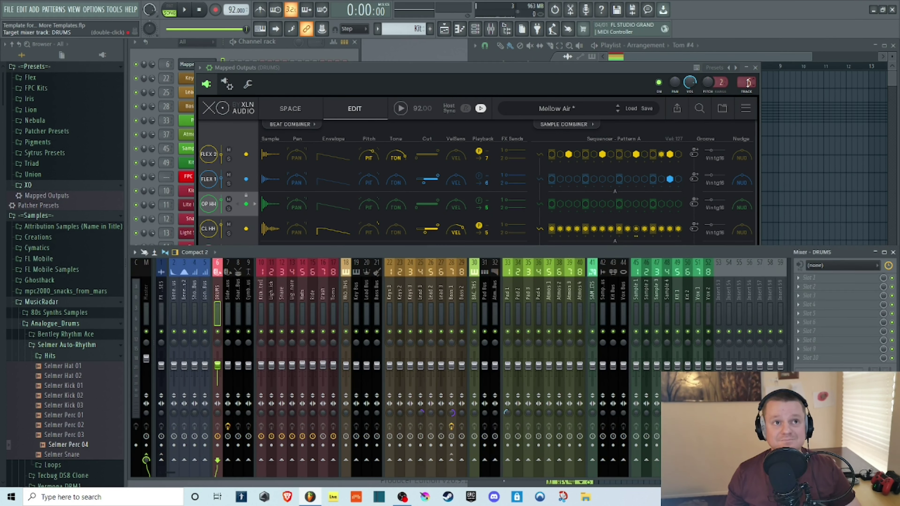
pyautogui.click(430, 76)
pyautogui.click(771, 255)
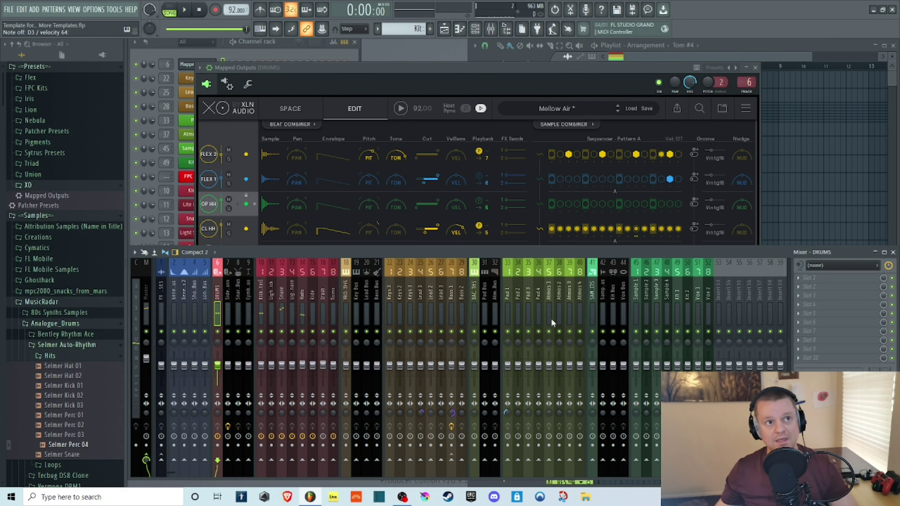
pyautogui.click(467, 66)
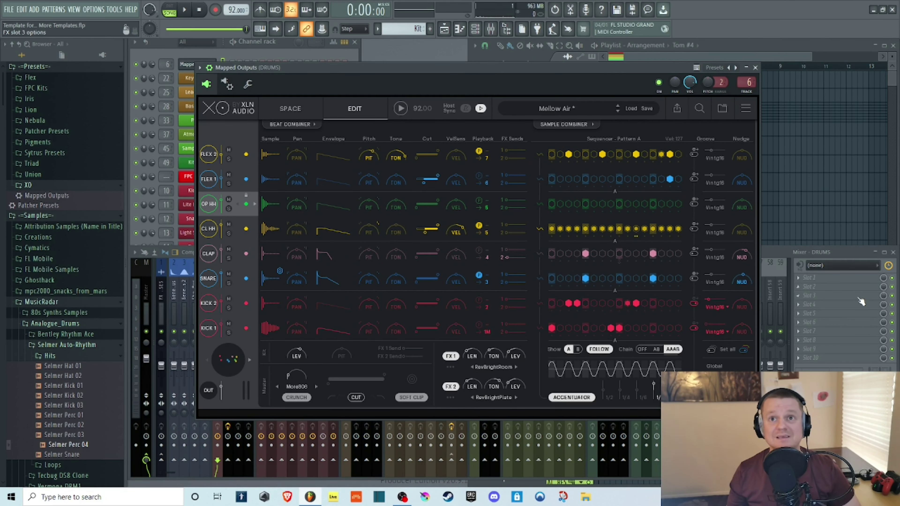
pyautogui.click(774, 250)
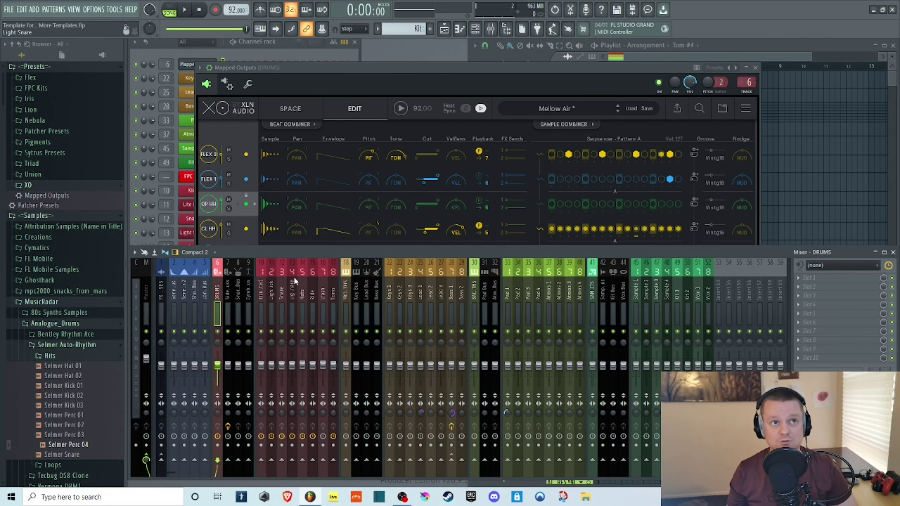
pyautogui.click(465, 73)
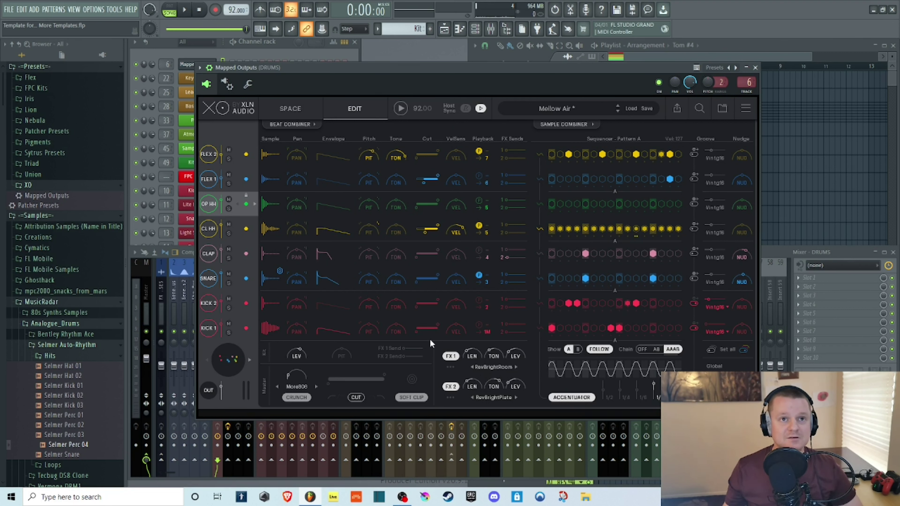
# Switch the FX 1 reverb off and back on, and raise the snare's FX 1 send to its maximum.
pyautogui.click(450, 356)
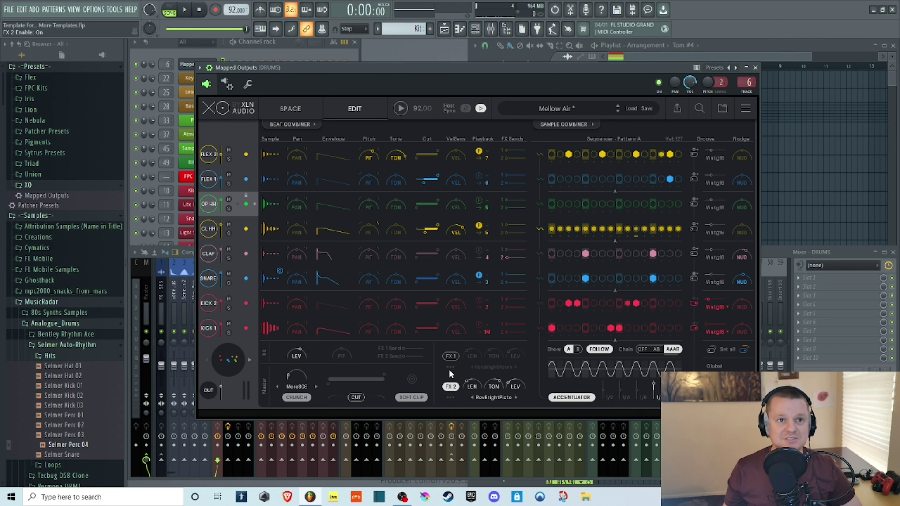
pyautogui.click(451, 358)
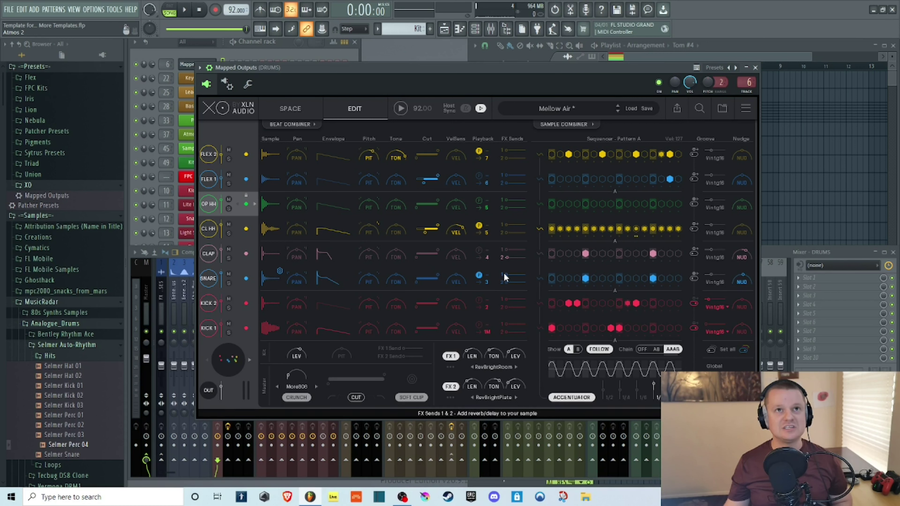
pyautogui.click(510, 278)
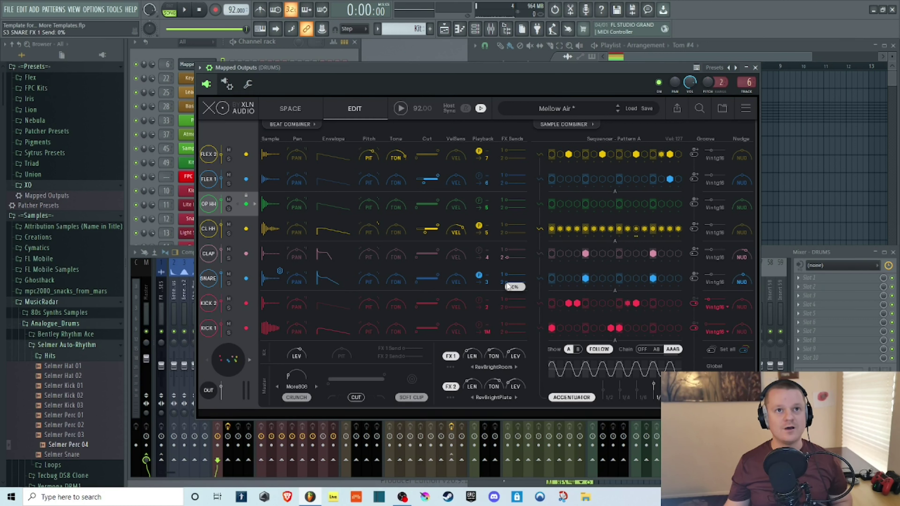
pyautogui.moveTo(497, 284)
pyautogui.moveTo(508, 276); pyautogui.dragTo(529, 274)
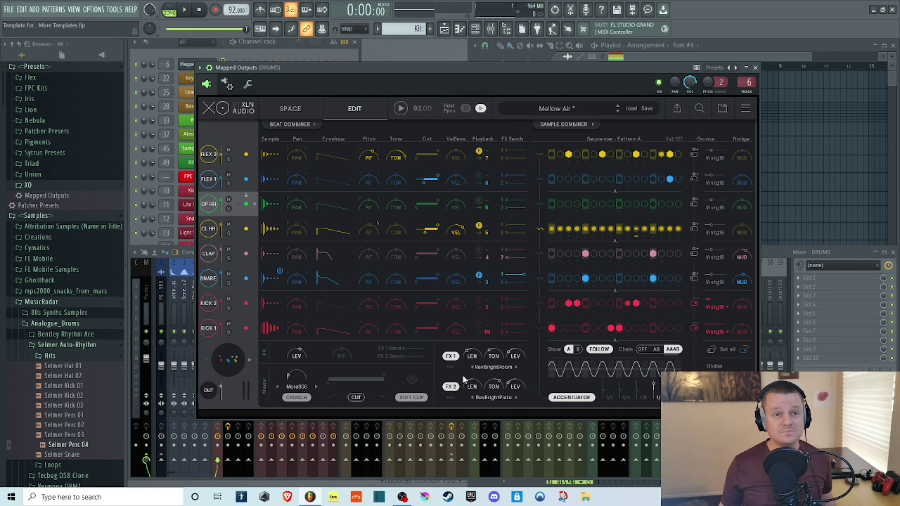
# Try different length and tone settings on the FX 1 Bright Room reverb while triggering the snare.
pyautogui.moveTo(472, 354); pyautogui.dragTo(474, 369)
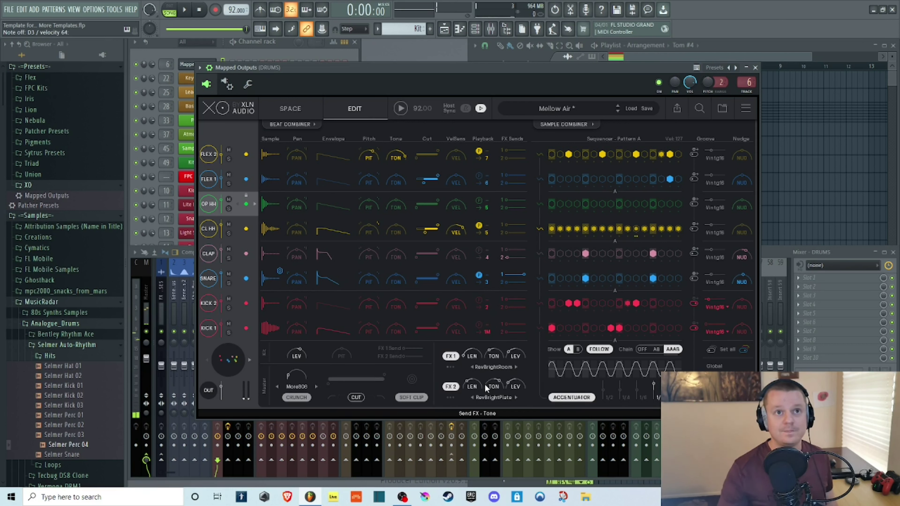
pyautogui.moveTo(466, 356); pyautogui.dragTo(475, 484)
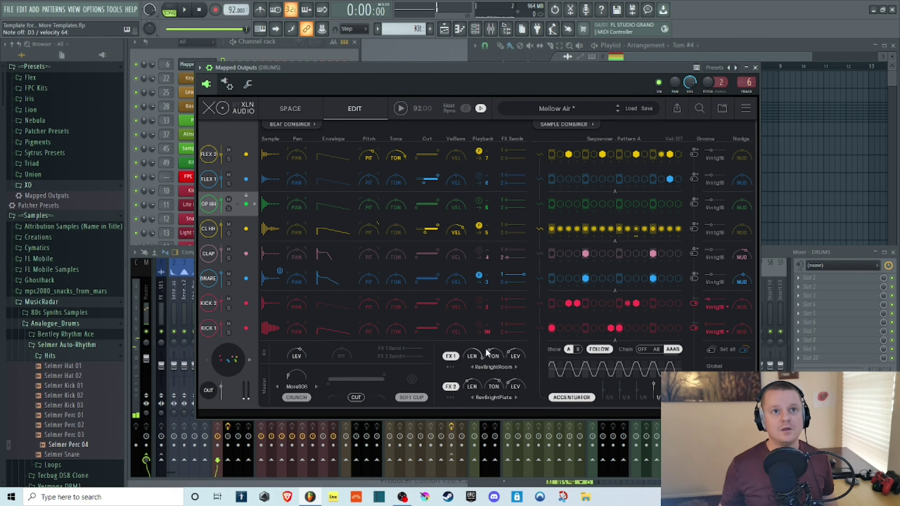
pyautogui.moveTo(494, 356); pyautogui.dragTo(492, 403)
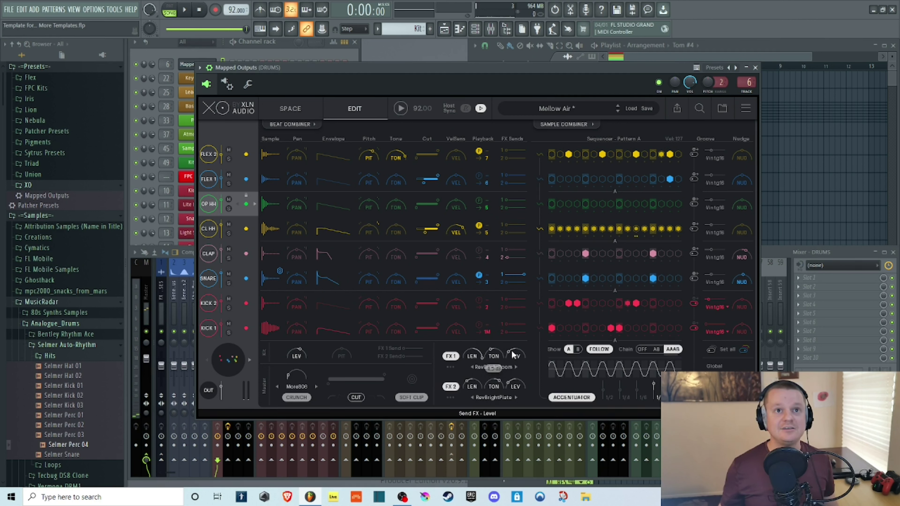
# Compare high and low FX 1 reverb levels on the snare and settle on a moderate level.
pyautogui.moveTo(515, 359)
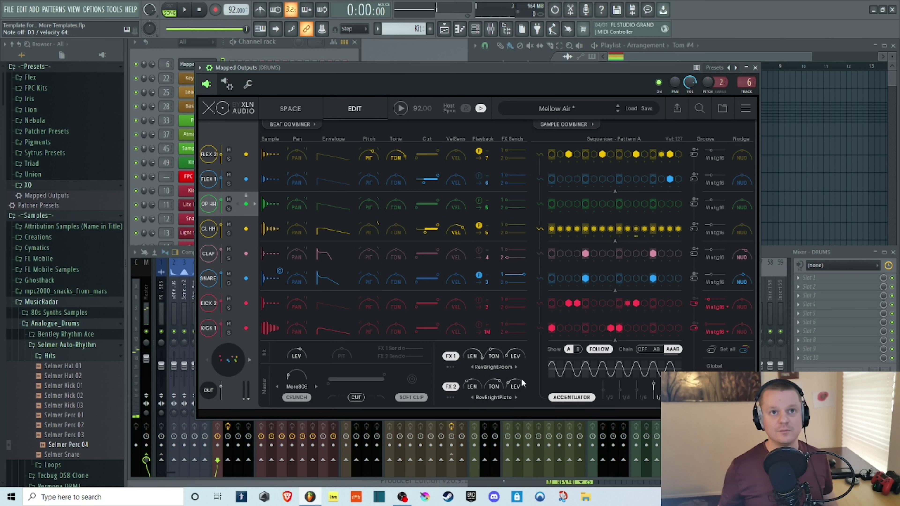
pyautogui.moveTo(476, 355)
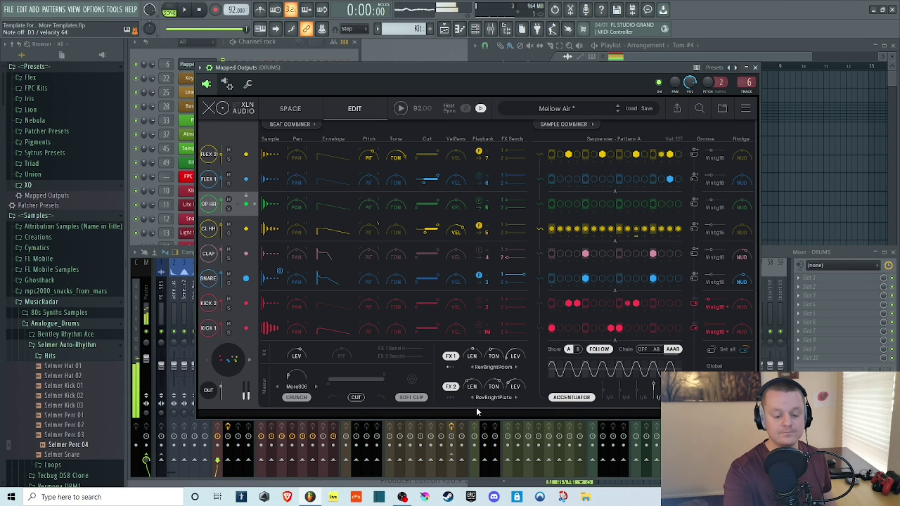
pyautogui.moveTo(507, 359); pyautogui.dragTo(549, 88)
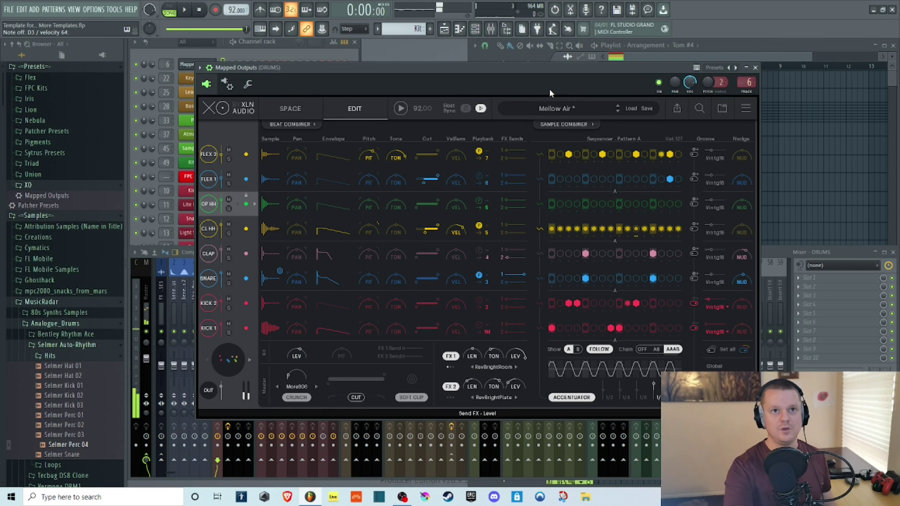
pyautogui.moveTo(524, 361); pyautogui.dragTo(525, 438)
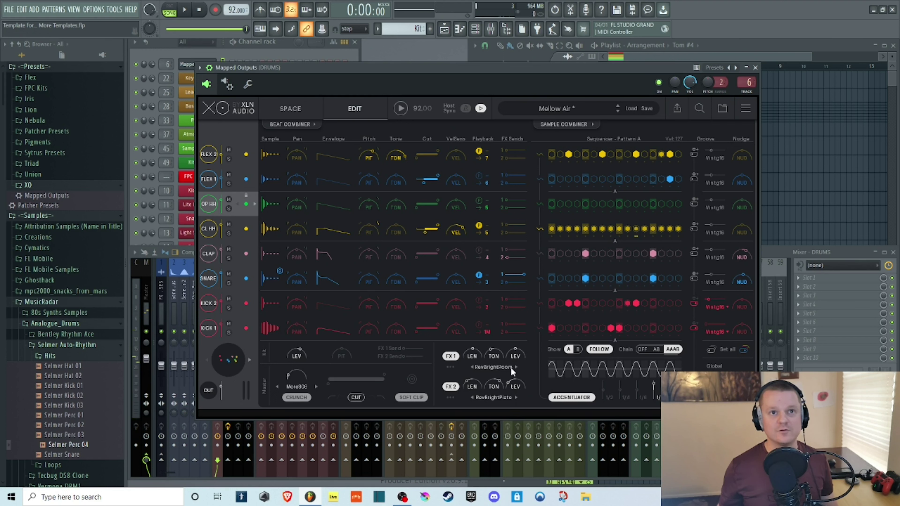
pyautogui.moveTo(514, 354); pyautogui.dragTo(494, 374)
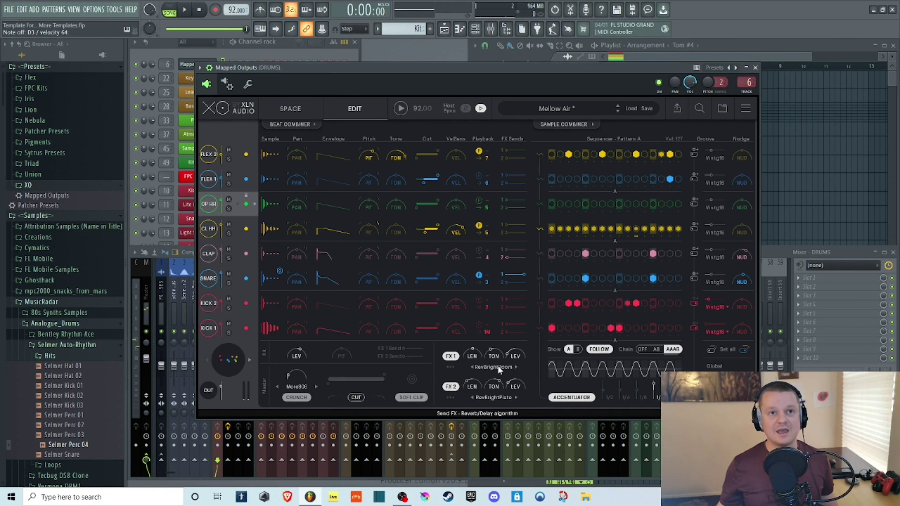
# Switch the FX 1 algorithm to REV: WTF Happened and try changing its length.
pyautogui.click(497, 365)
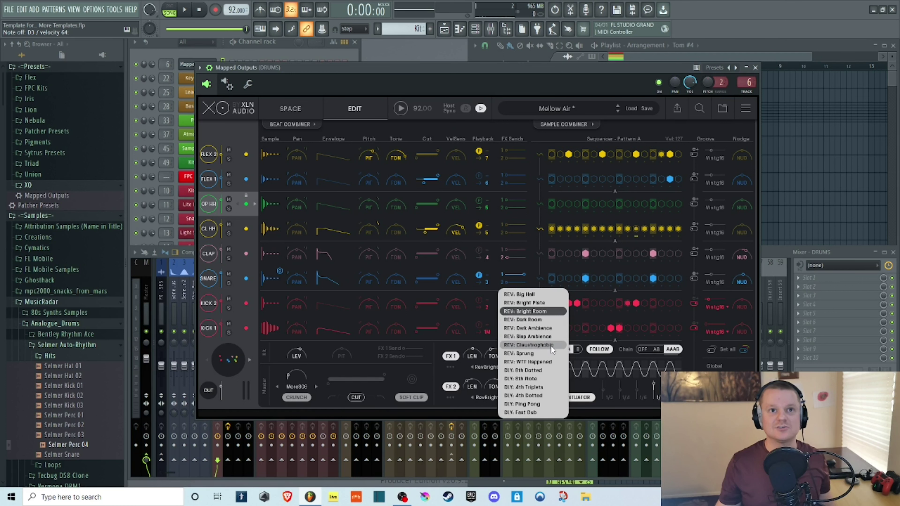
pyautogui.click(545, 361)
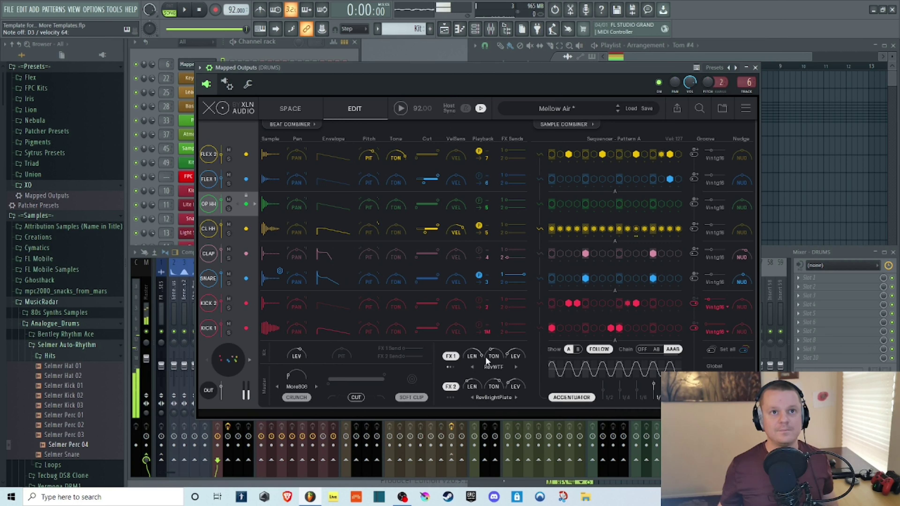
pyautogui.moveTo(481, 352); pyautogui.dragTo(463, 367)
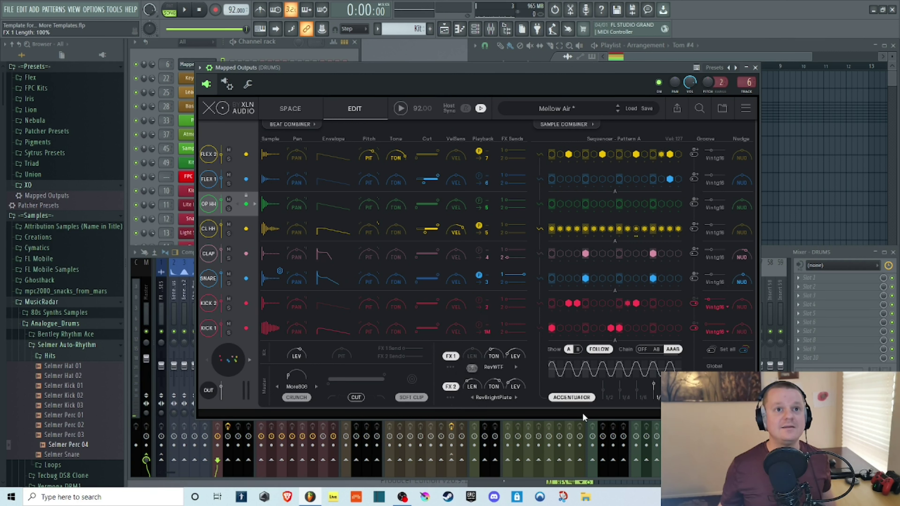
# Switch the FX 1 algorithm to DLY: Fast Dub and adjust its level and tone.
pyautogui.click(494, 368)
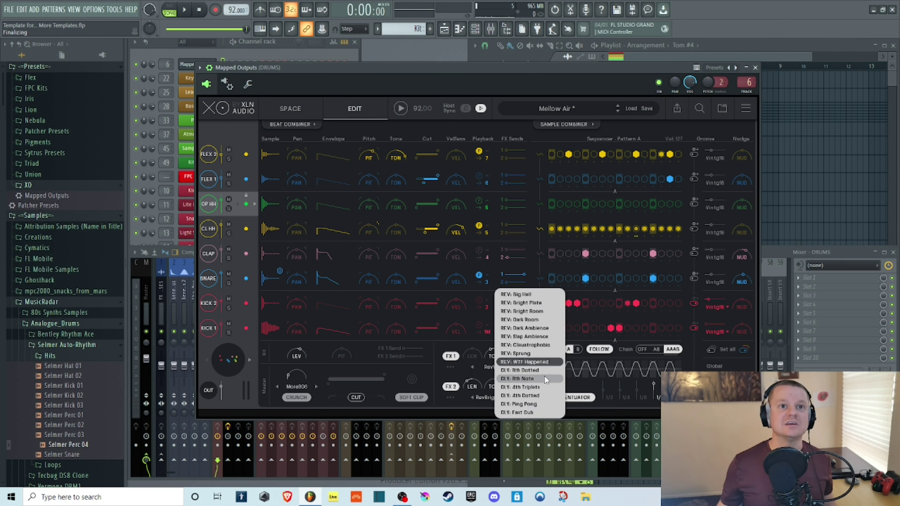
pyautogui.click(541, 414)
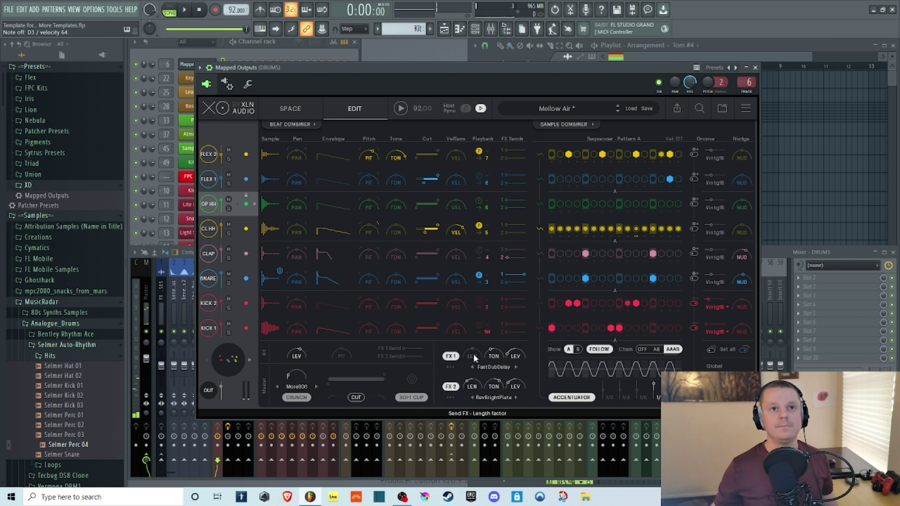
pyautogui.moveTo(522, 355); pyautogui.dragTo(516, 333)
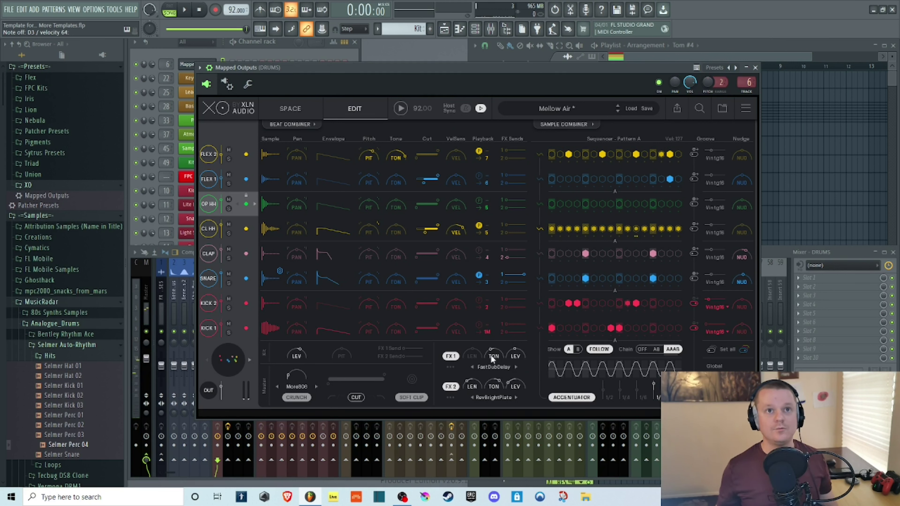
pyautogui.moveTo(490, 355); pyautogui.dragTo(499, 305)
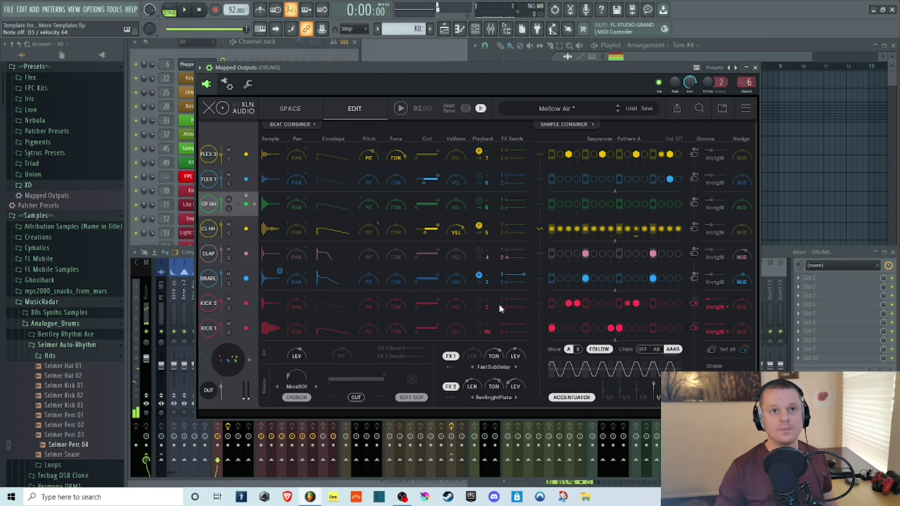
# Change the FX 1 algorithm to DLY: 8th Dotted and set the snare's FX 1 send to 0%.
pyautogui.click(498, 367)
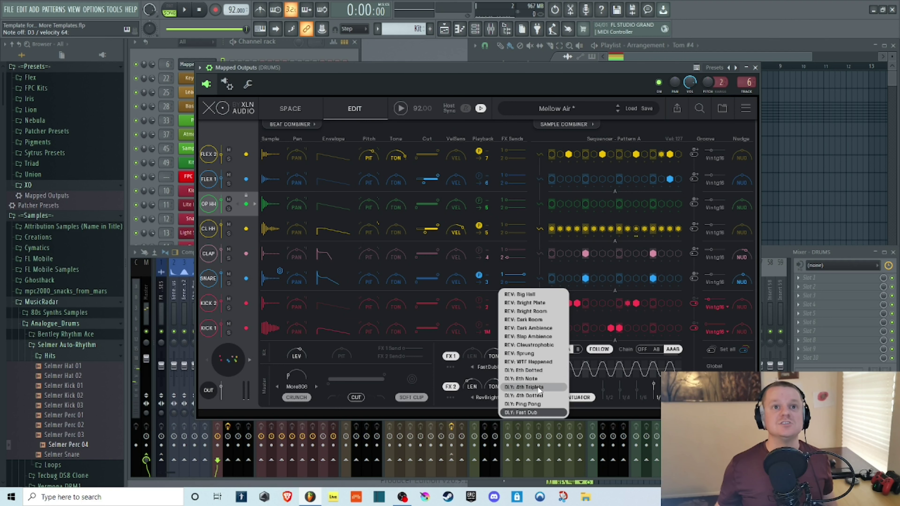
pyautogui.click(536, 372)
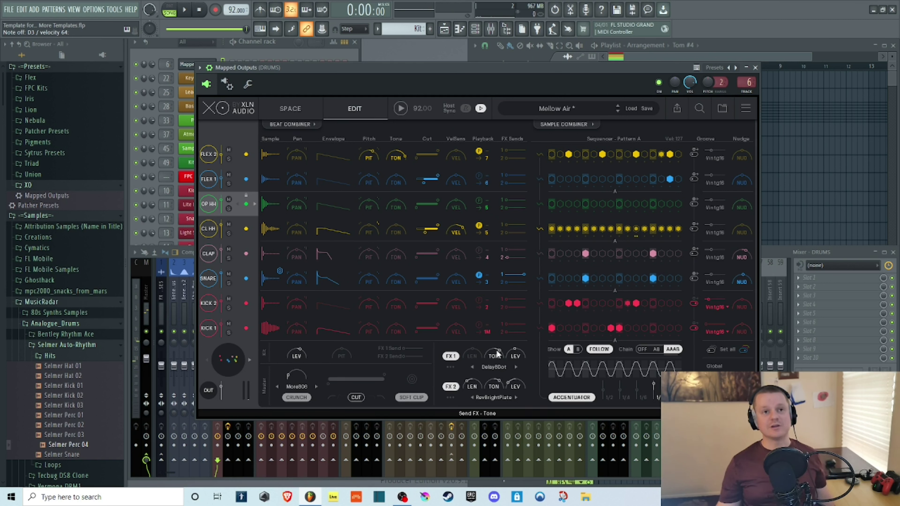
pyautogui.moveTo(523, 275); pyautogui.dragTo(512, 277)
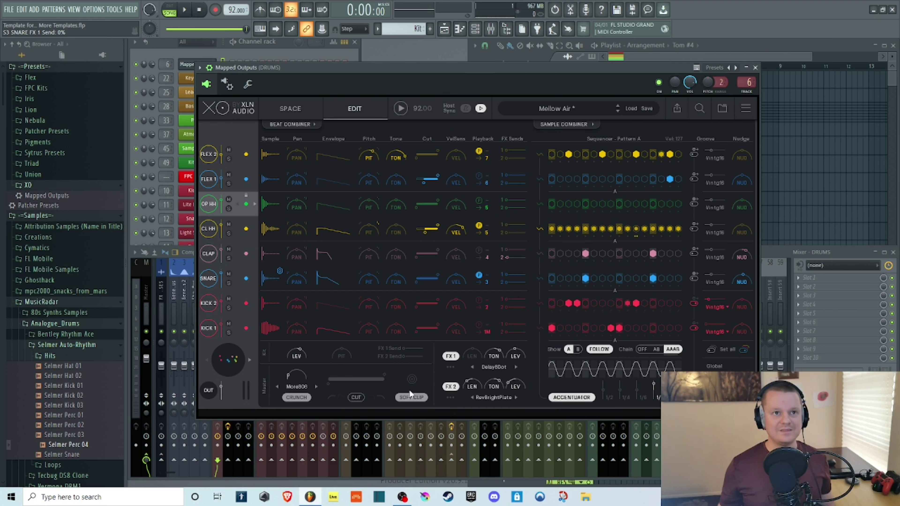
# Switch on the master section's Soft Clip and Cut filter, and try the Hard cut mode.
pyautogui.click(412, 396)
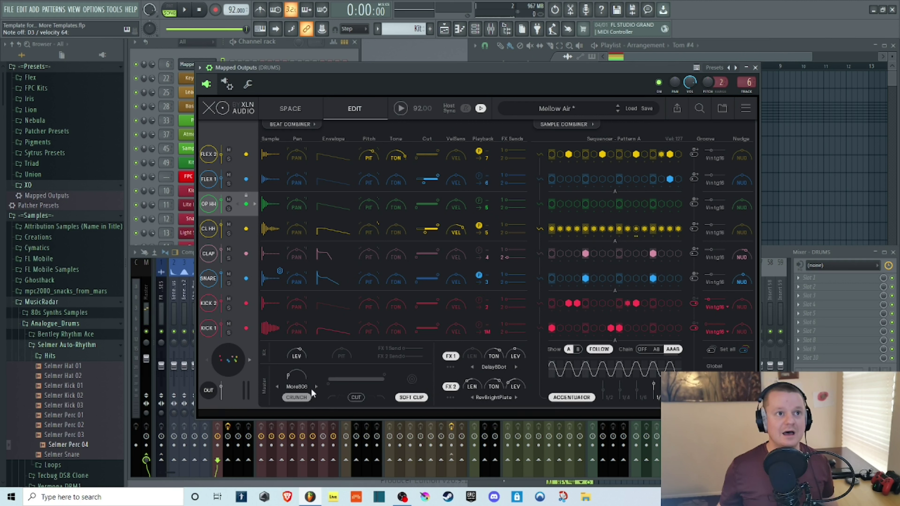
pyautogui.click(346, 379)
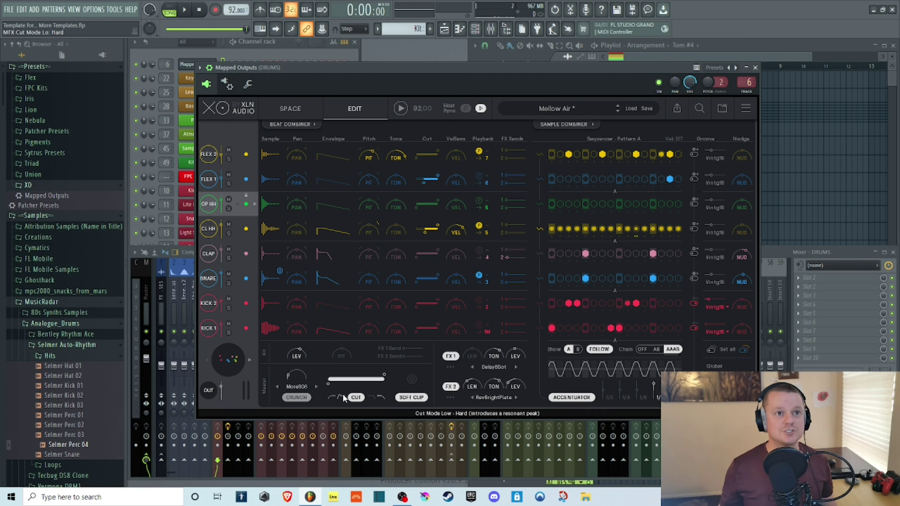
pyautogui.click(371, 396)
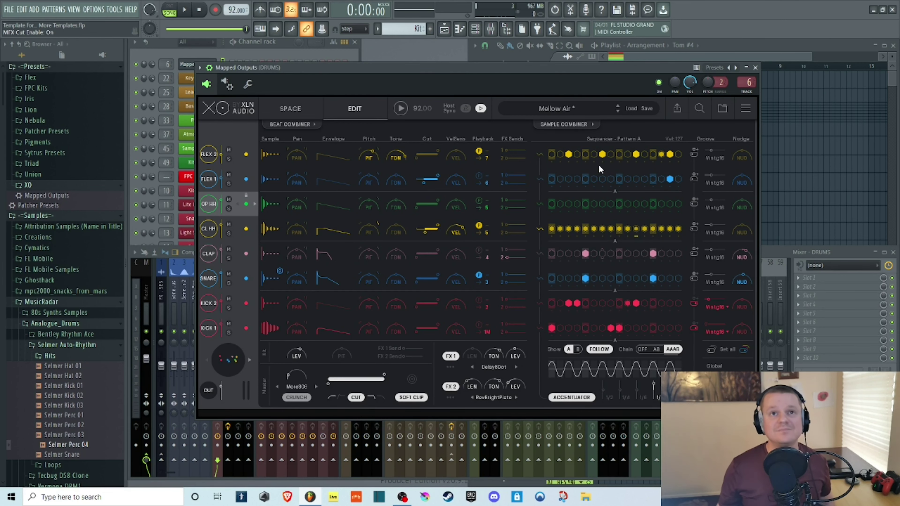
# Add a snare hit on step 1 of Pattern A, raise its velocity to 127, and remove the hit again.
pyautogui.moveTo(438, 65); pyautogui.dragTo(554, 217)
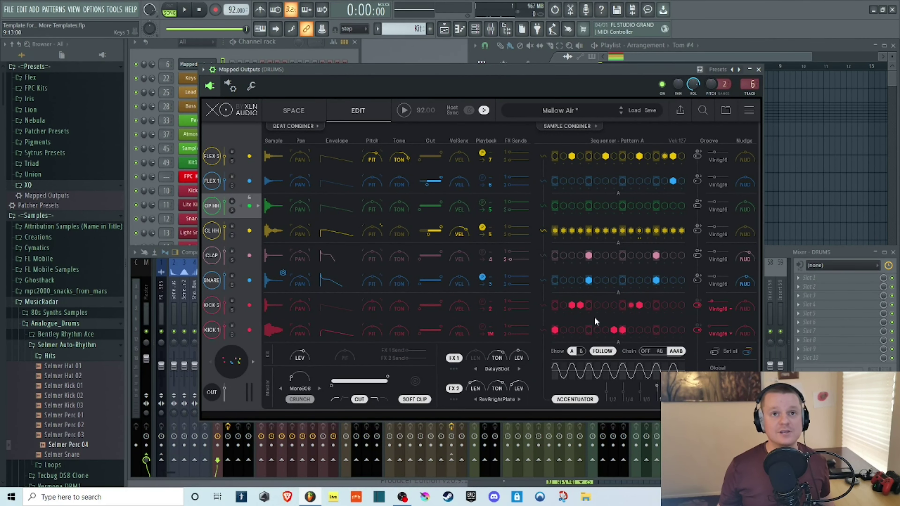
pyautogui.click(555, 282)
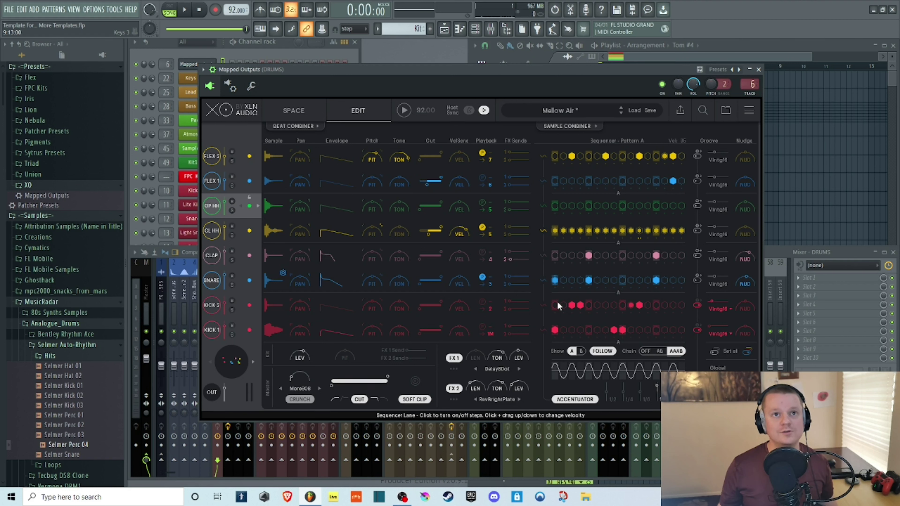
pyautogui.moveTo(555, 280); pyautogui.dragTo(559, 260)
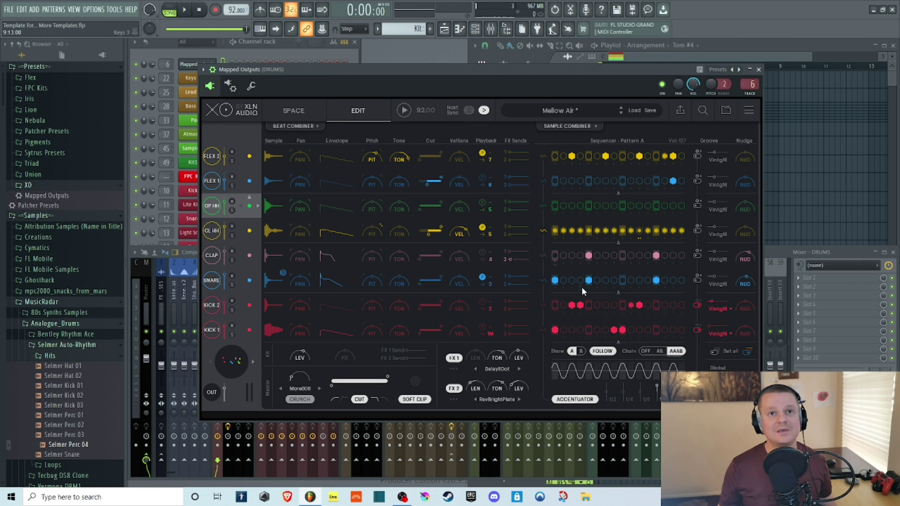
pyautogui.click(555, 280)
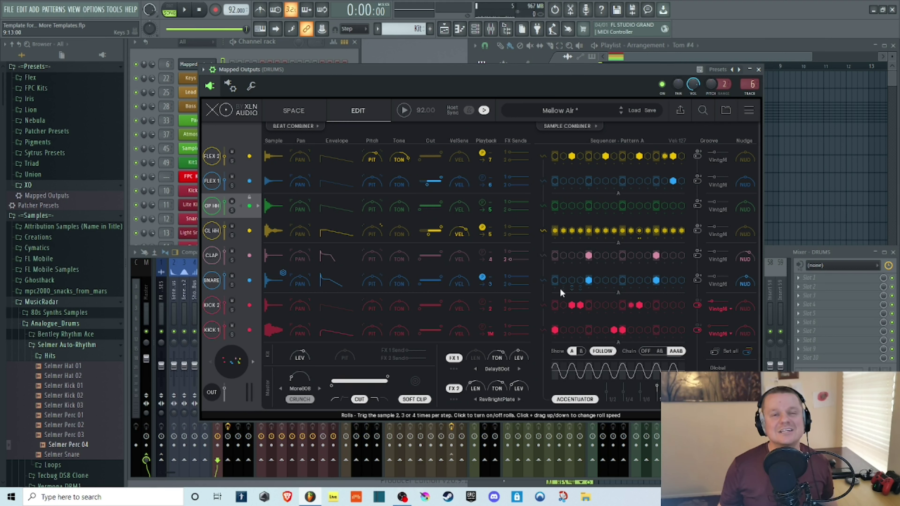
# Point out the snare lane's roll control and play the beat briefly with the built-in sequencer.
pyautogui.click(580, 289)
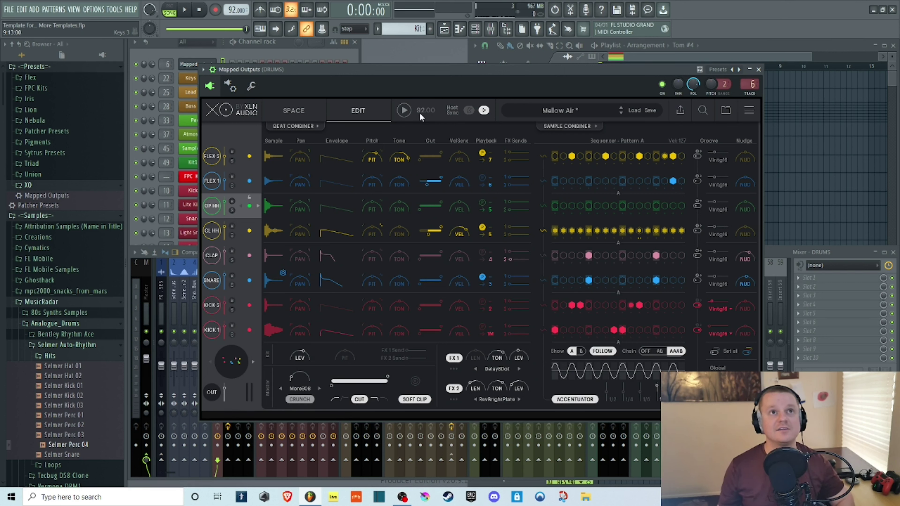
pyautogui.click(404, 109)
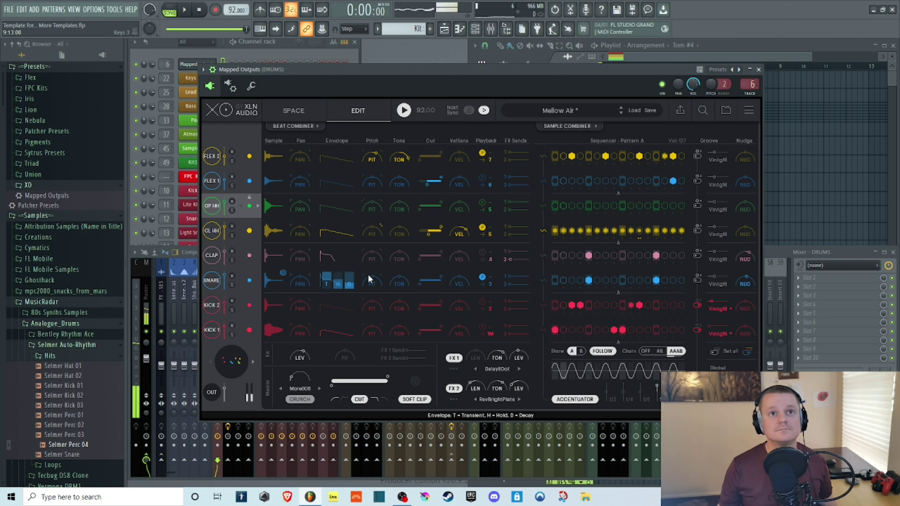
pyautogui.click(403, 110)
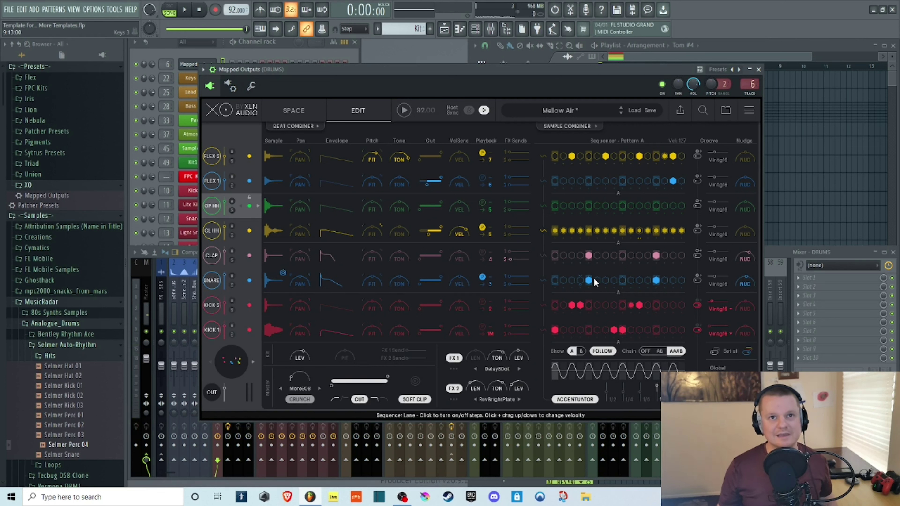
# Add snare hits on steps 8 and 10 of Pattern A and lower their velocities.
pyautogui.click(631, 279)
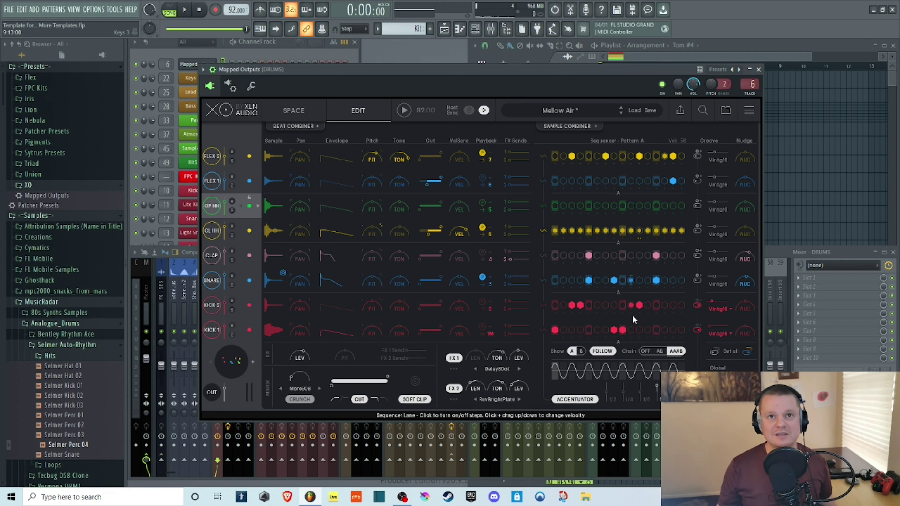
pyautogui.moveTo(614, 280); pyautogui.dragTo(615, 294)
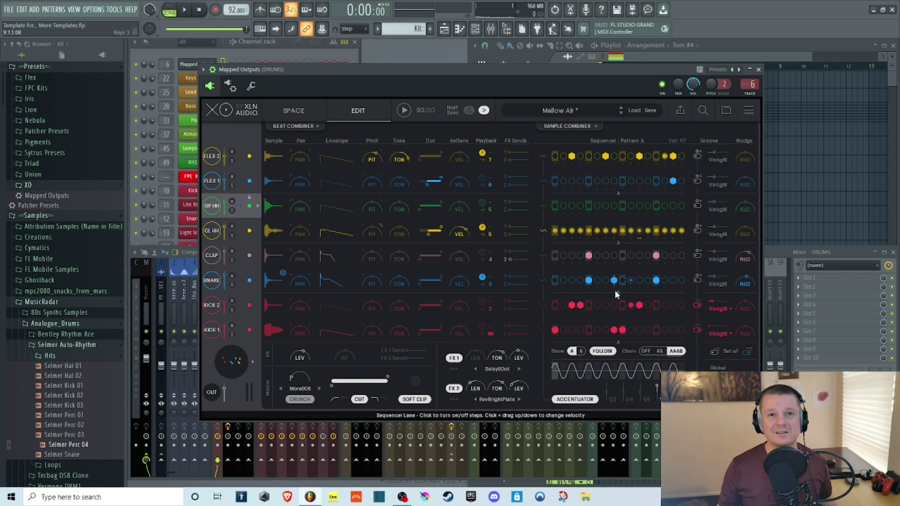
# Play the beat, set the pattern chain to AB during playback, and stop it.
pyautogui.click(404, 110)
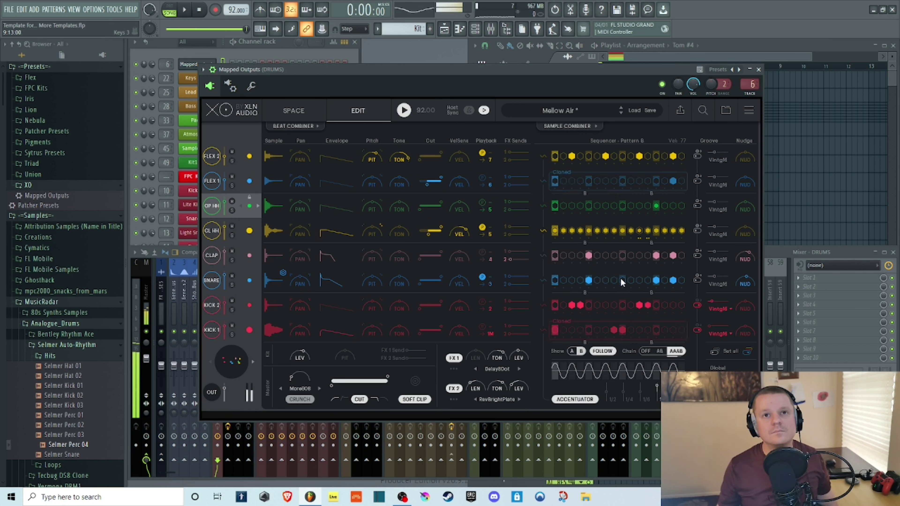
pyautogui.click(662, 351)
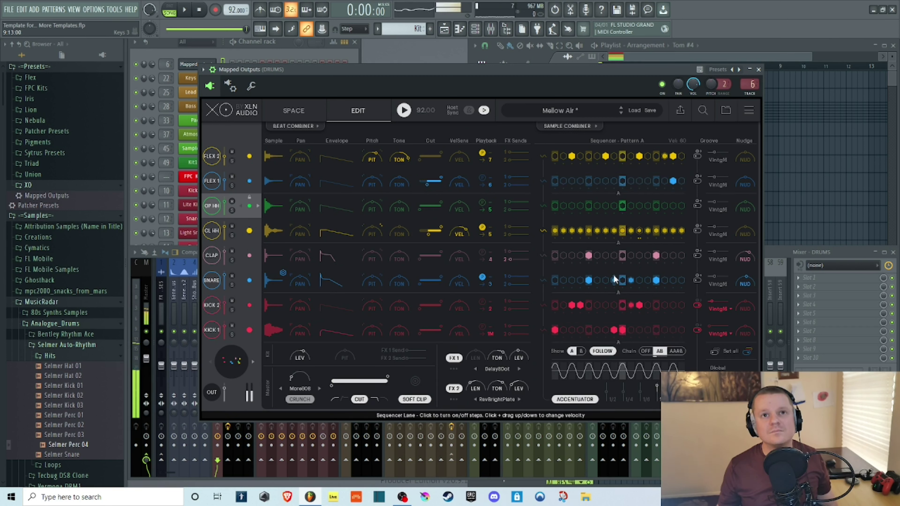
pyautogui.click(404, 110)
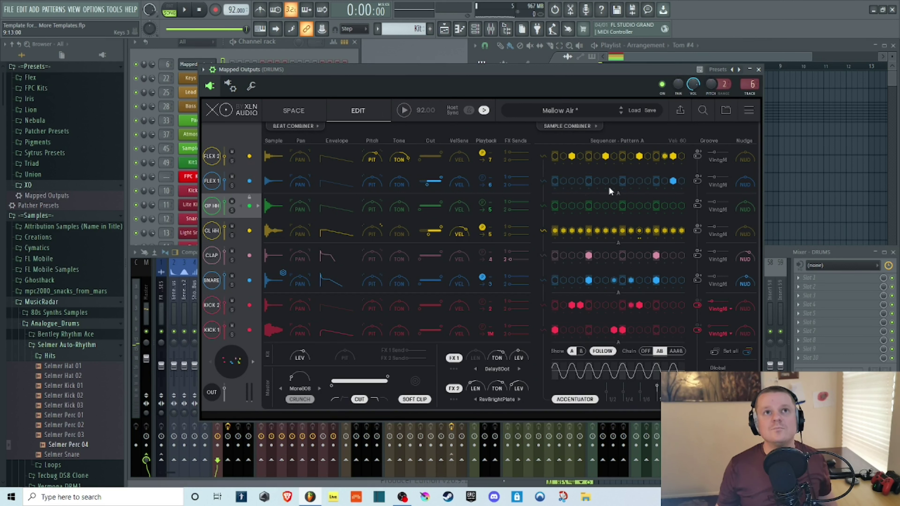
# Add rolls to the snare hits on steps 8 and 10 and raise their velocities.
pyautogui.click(613, 287)
pyautogui.click(630, 287)
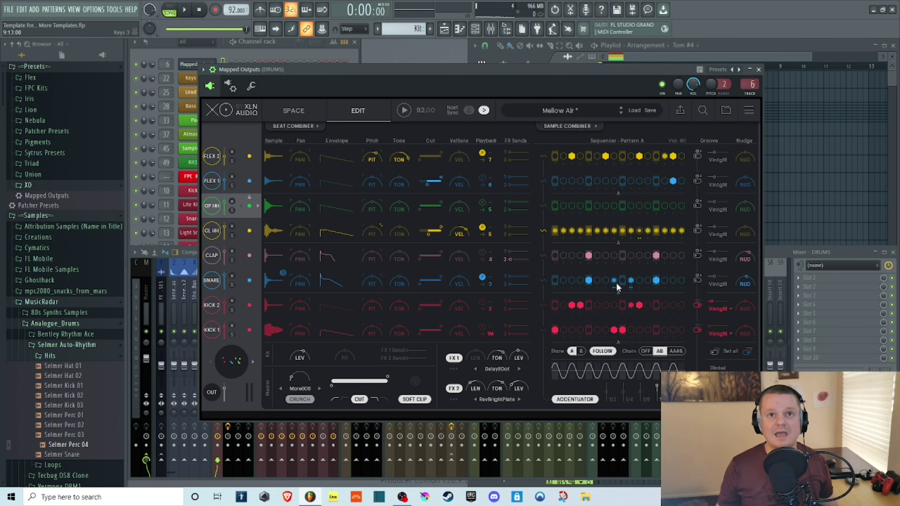
pyautogui.moveTo(613, 280); pyautogui.dragTo(612, 246)
pyautogui.moveTo(631, 281); pyautogui.dragTo(633, 260)
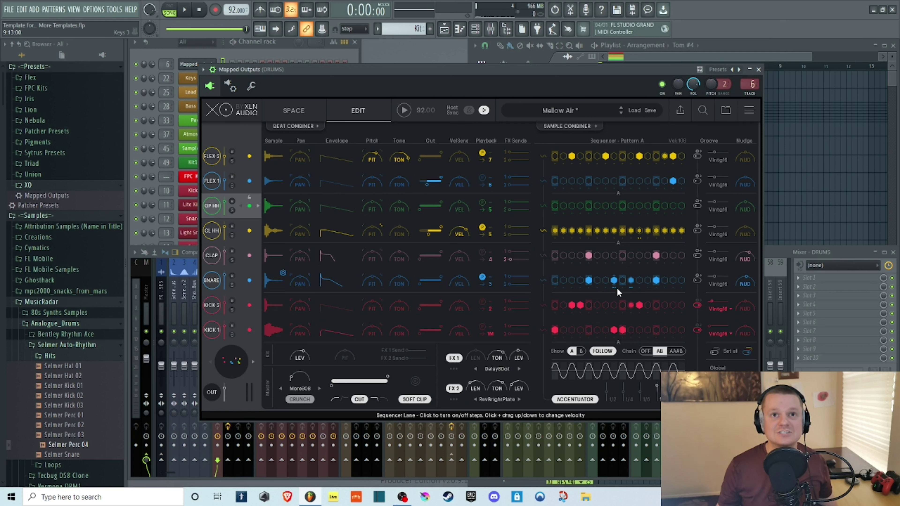
# Play the beat briefly and add rolls to the closed hi-hat on steps 3 and 4 of Pattern A.
pyautogui.click(404, 111)
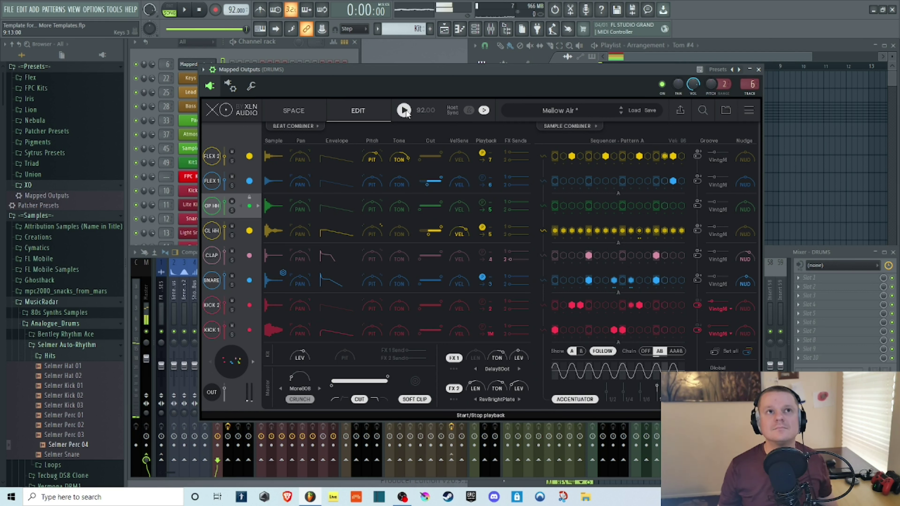
pyautogui.click(405, 110)
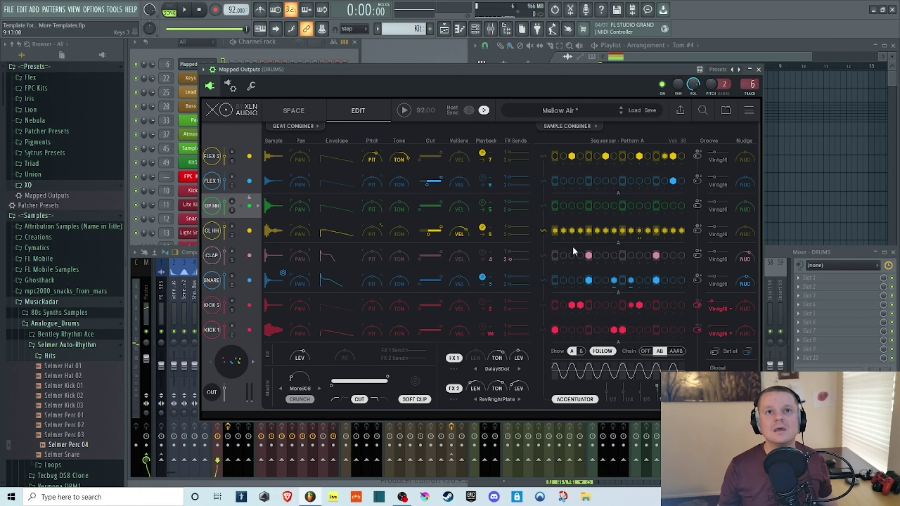
pyautogui.click(639, 237)
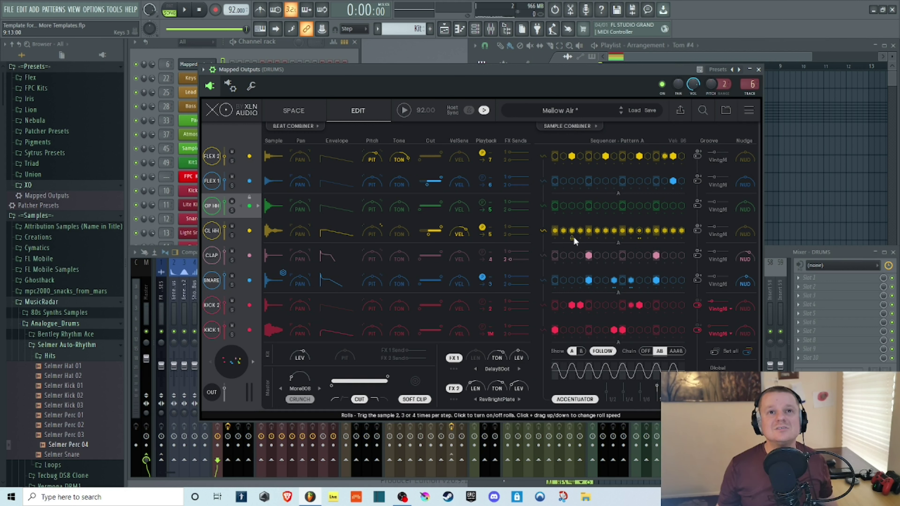
pyautogui.click(580, 238)
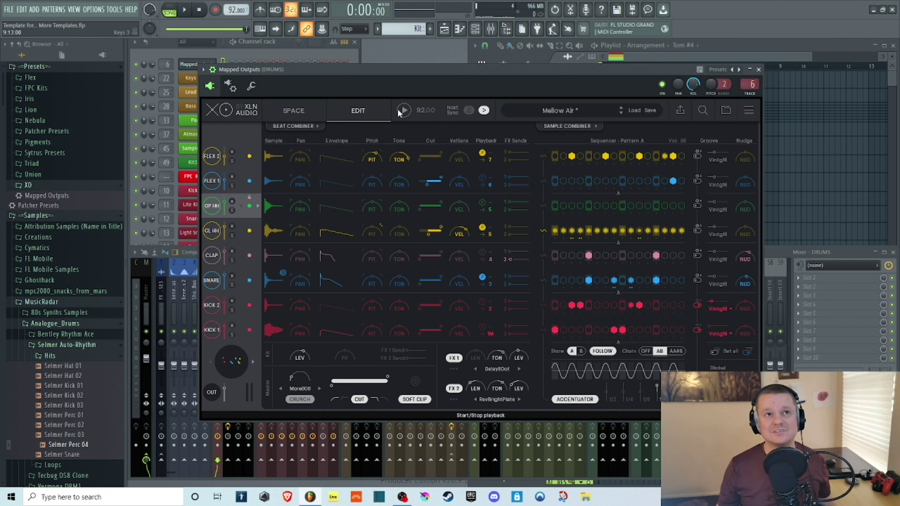
# Add more rolls to the closed hi-hat steps in Patterns A and B while the beat plays, and stop playback.
pyautogui.click(408, 109)
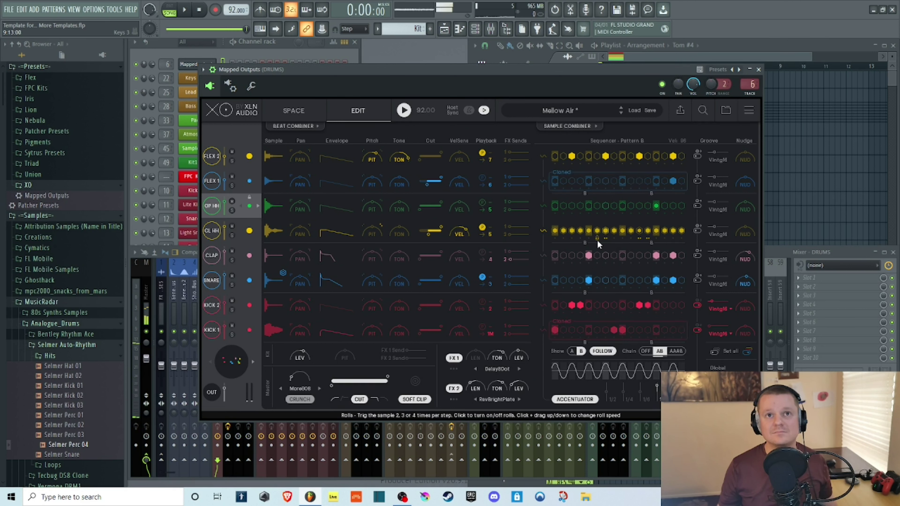
pyautogui.click(613, 238)
pyautogui.click(622, 238)
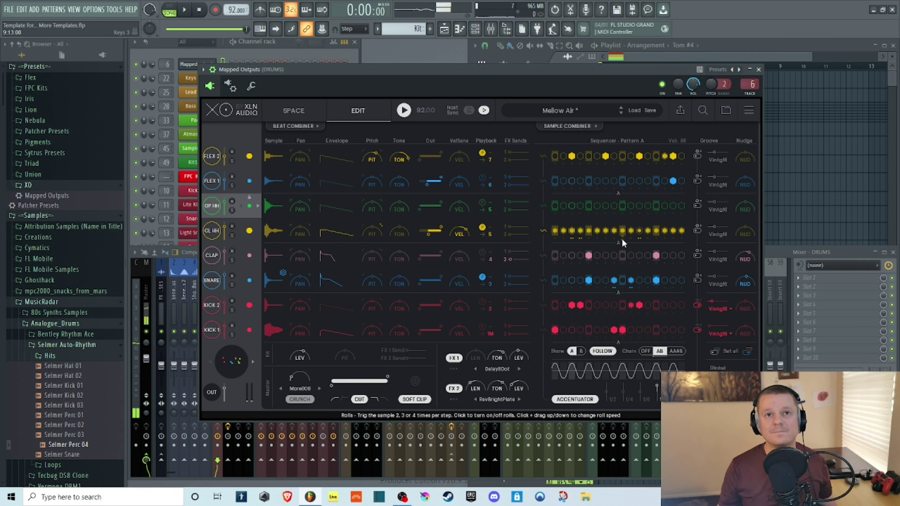
pyautogui.click(404, 110)
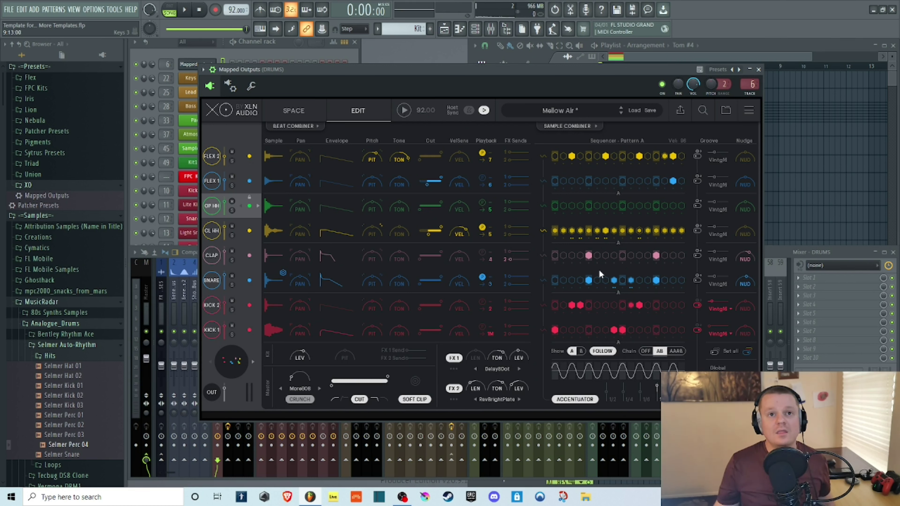
# Show Pattern B and Pattern A in turn, and cycle the pattern chain through OFF, AAAB and AB.
pyautogui.click(581, 351)
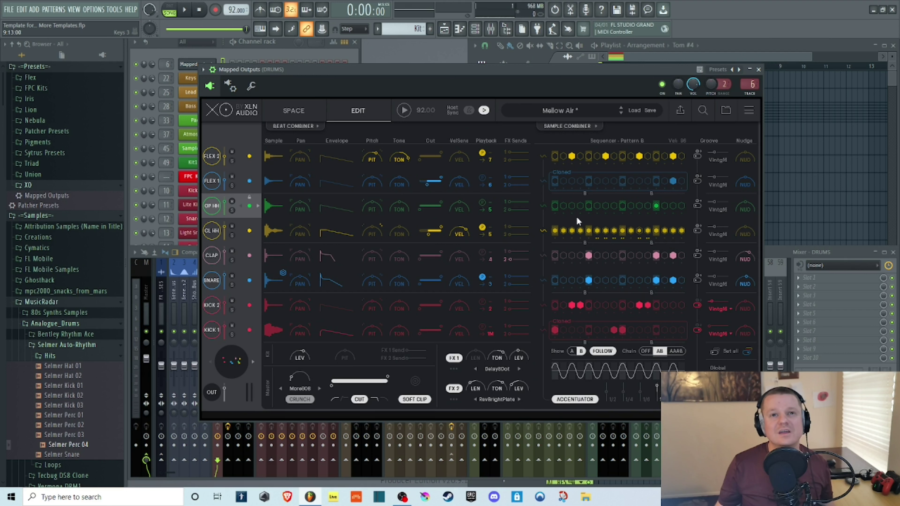
pyautogui.click(647, 351)
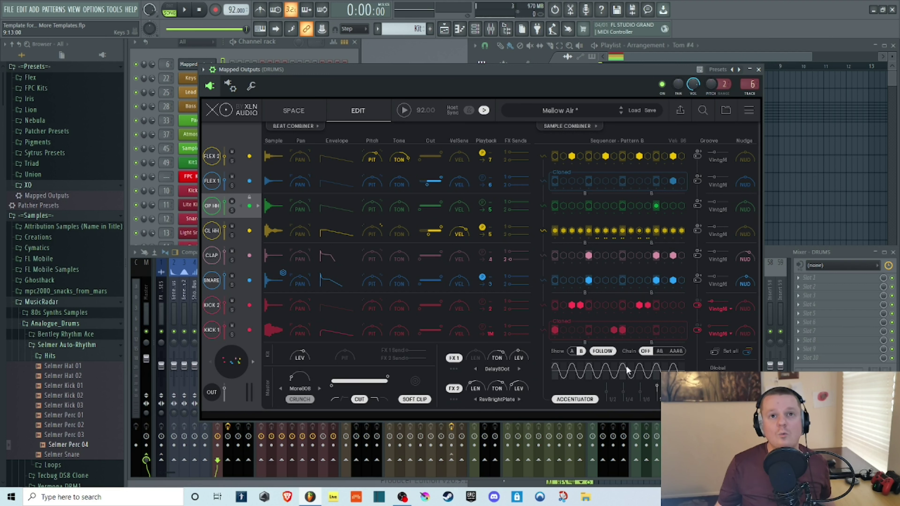
pyautogui.click(573, 350)
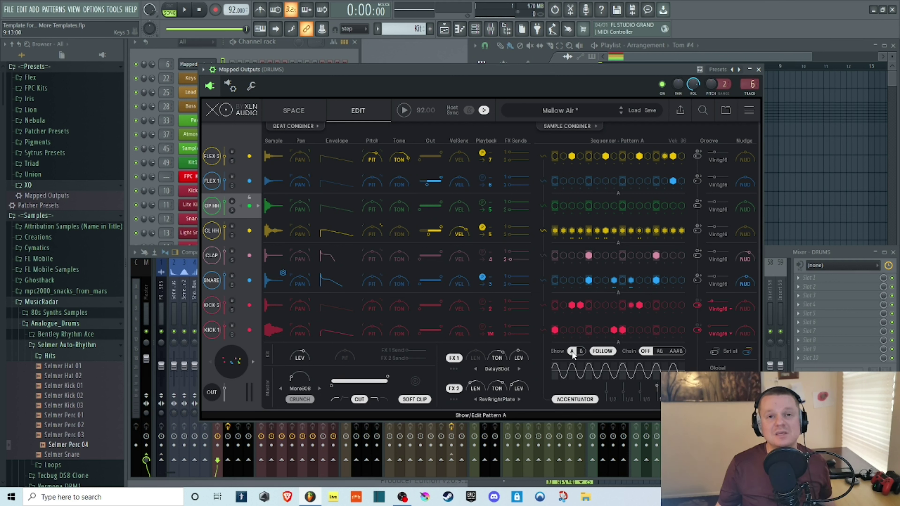
pyautogui.click(609, 350)
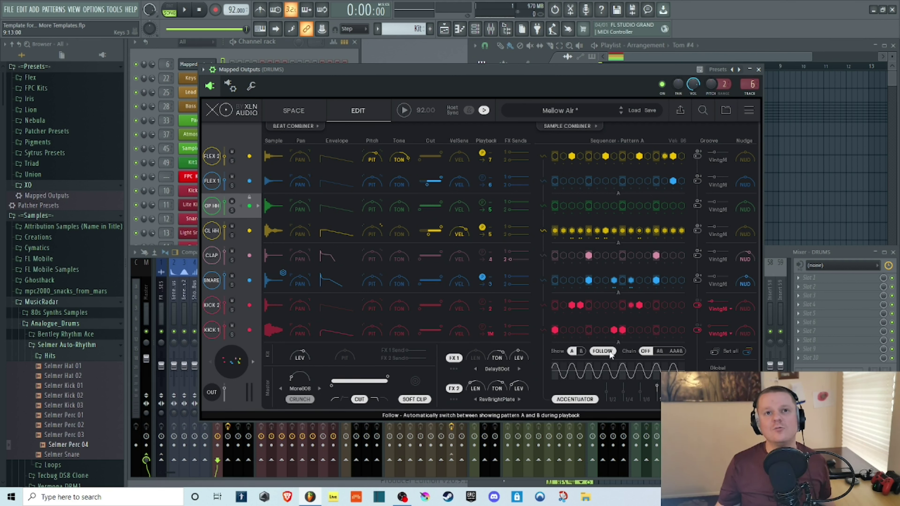
pyautogui.click(676, 352)
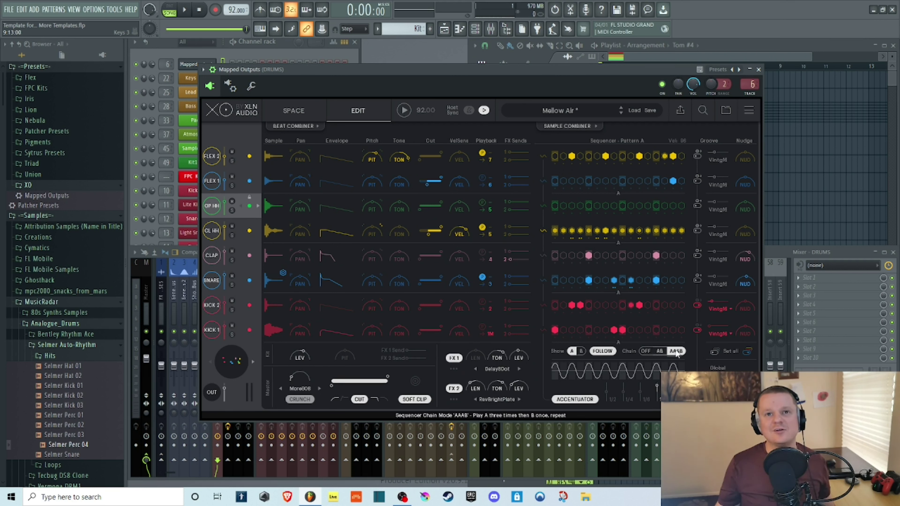
pyautogui.click(660, 350)
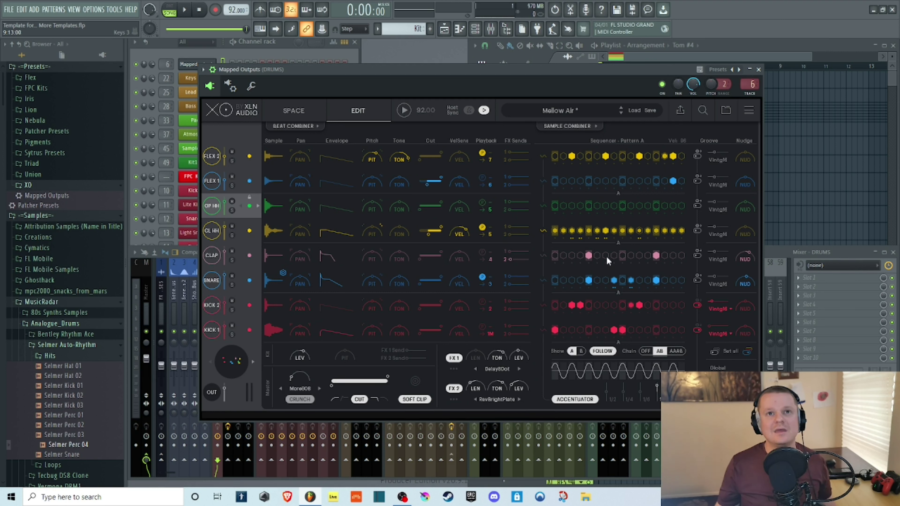
# Play the beat with the AB chain, stop it, and set the pattern chain to AAAB.
pyautogui.click(403, 111)
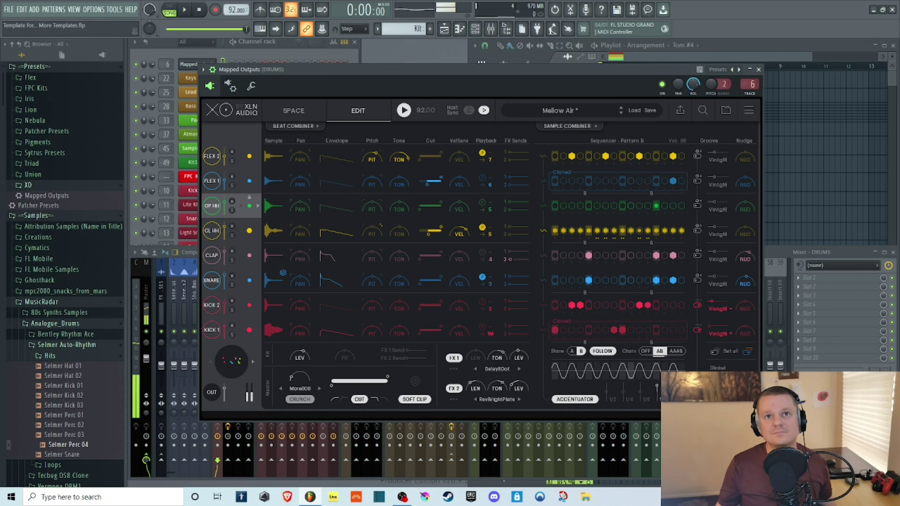
pyautogui.click(404, 110)
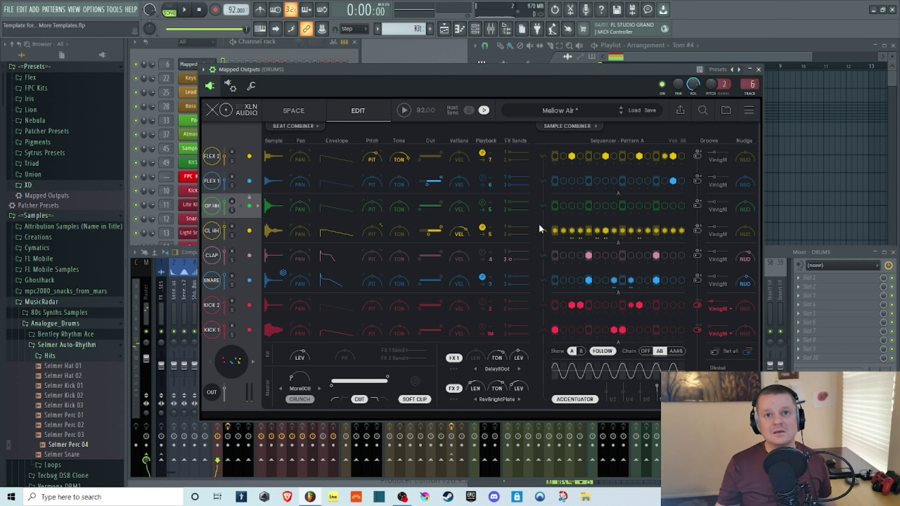
pyautogui.click(676, 350)
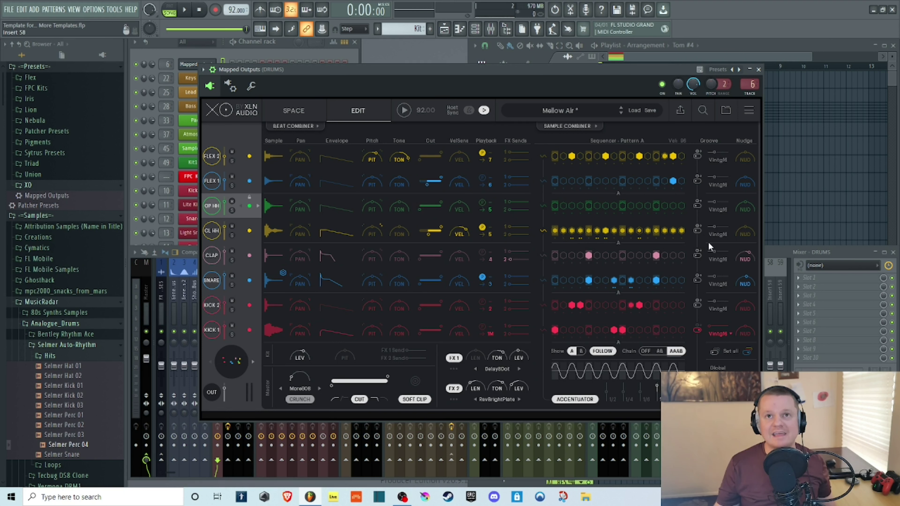
# Give the closed hi-hat lane its own Swing16 groove, and reset the snare's timing nudge to 0%.
pyautogui.click(697, 230)
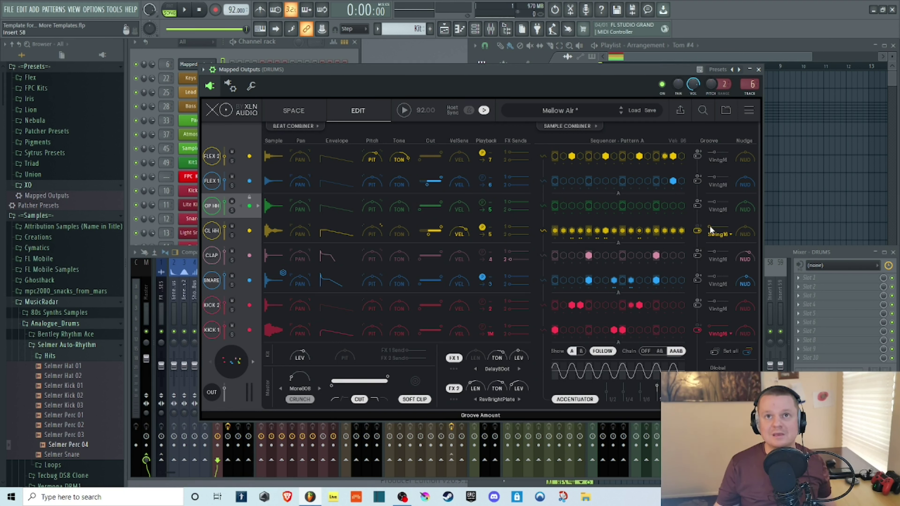
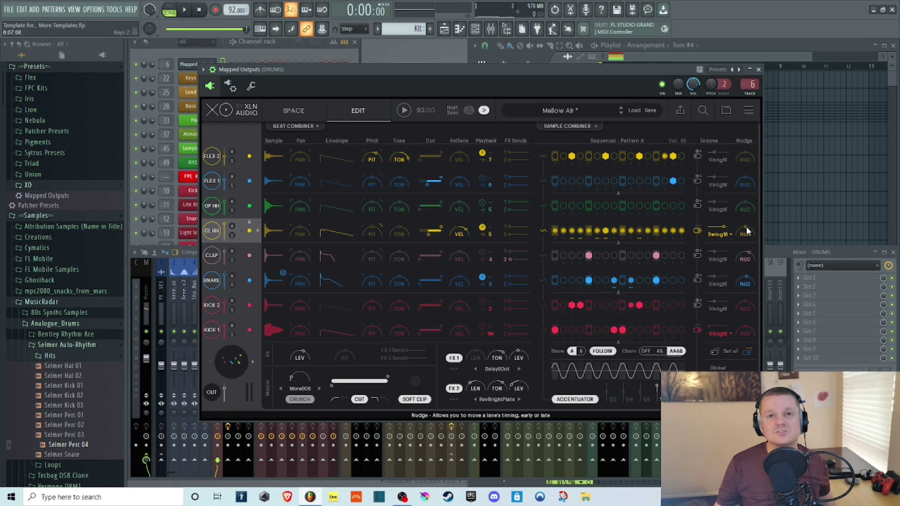
pyautogui.moveTo(747, 231)
pyautogui.mouseDown()
pyautogui.moveTo(747, 212)
pyautogui.moveTo(736, 221)
pyautogui.mouseUp()
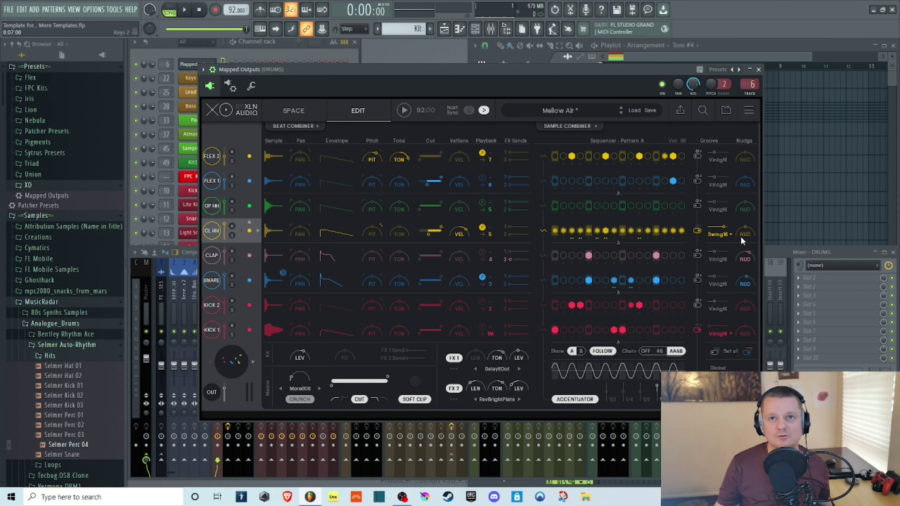
pyautogui.moveTo(746, 220)
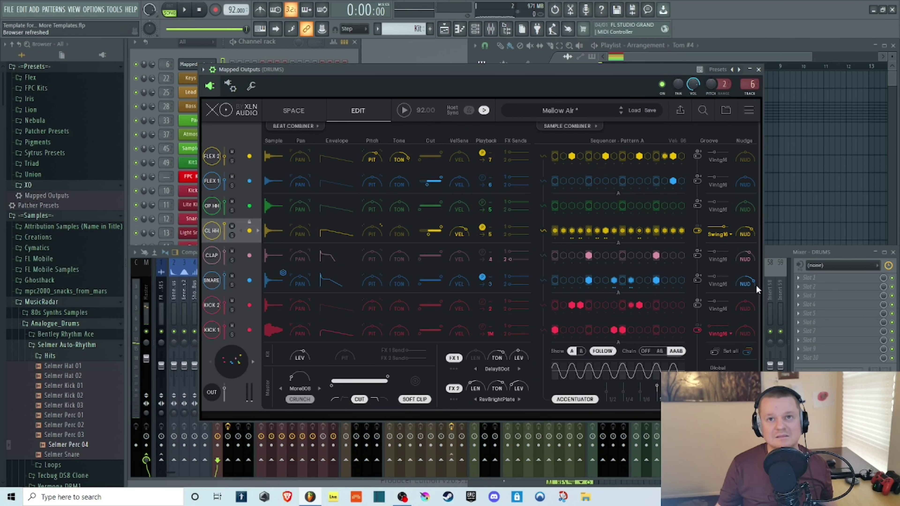
pyautogui.moveTo(744, 309)
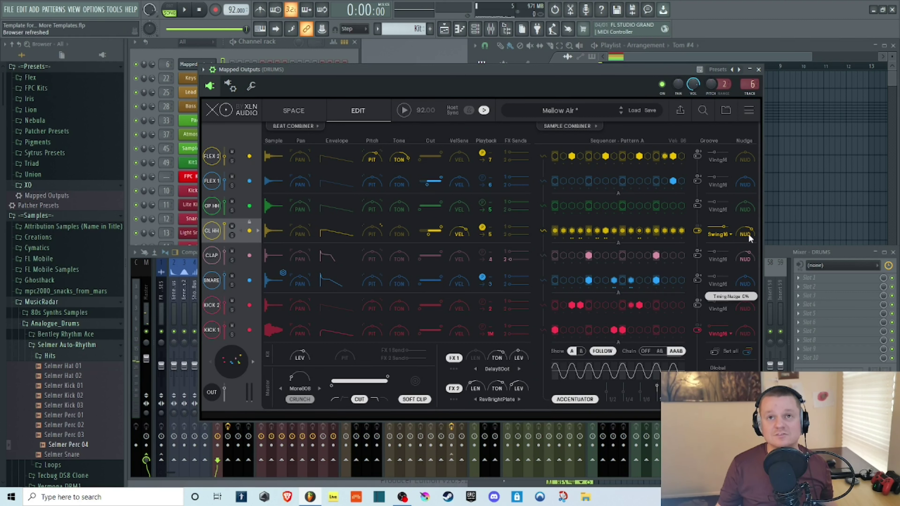
pyautogui.moveTo(740, 265)
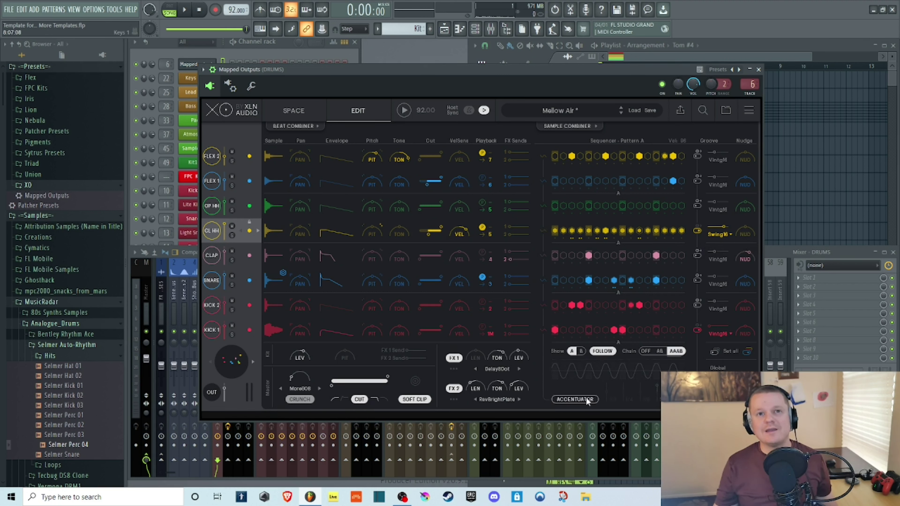
# Set the Accentuator's dotted 1/8-note accent to 100%, start playback, and lower the accent to -133%.
pyautogui.moveTo(640, 392)
pyautogui.mouseDown()
pyautogui.moveTo(638, 365)
pyautogui.moveTo(640, 390)
pyautogui.moveTo(643, 380)
pyautogui.moveTo(649, 389)
pyautogui.mouseUp()
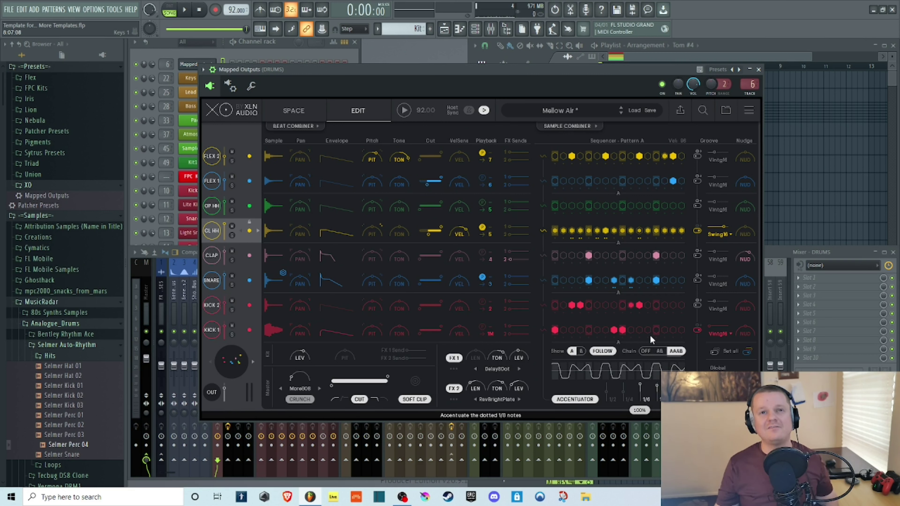
pyautogui.press('space')
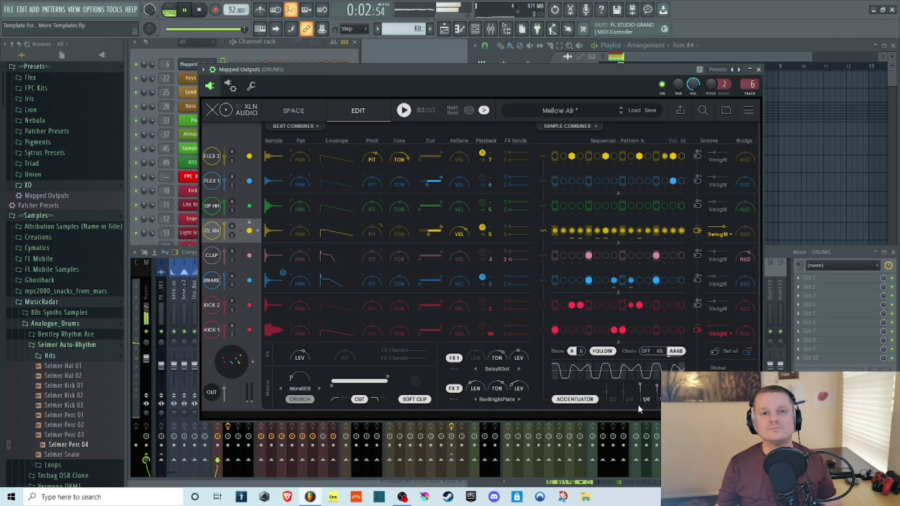
pyautogui.moveTo(638, 384); pyautogui.dragTo(638, 420)
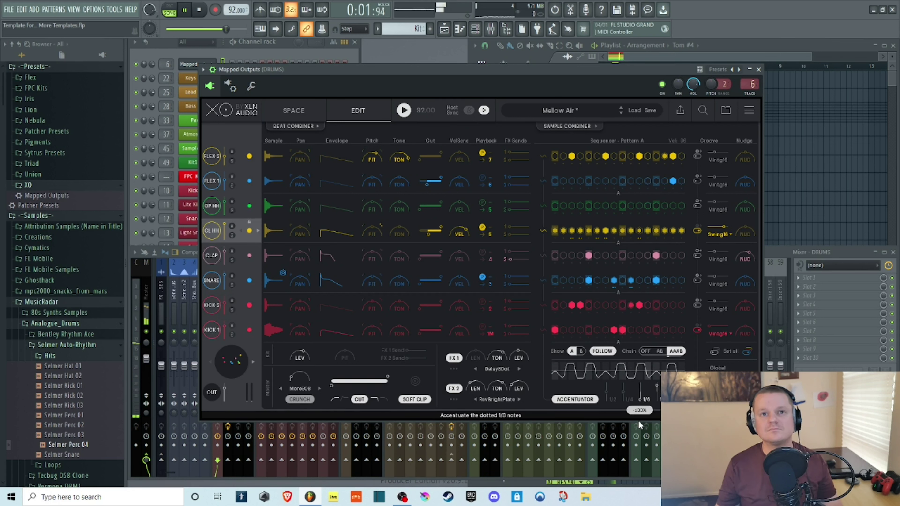
# Adjust the Accentuator's 1/4, 1/8 and 1/2-note accents during playback, and stop the song.
pyautogui.moveTo(622, 390); pyautogui.dragTo(630, 350)
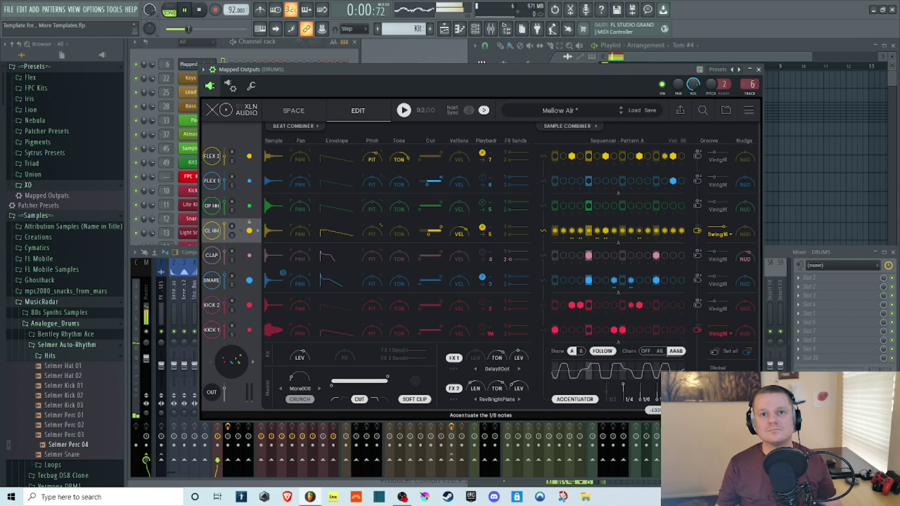
pyautogui.click(657, 388)
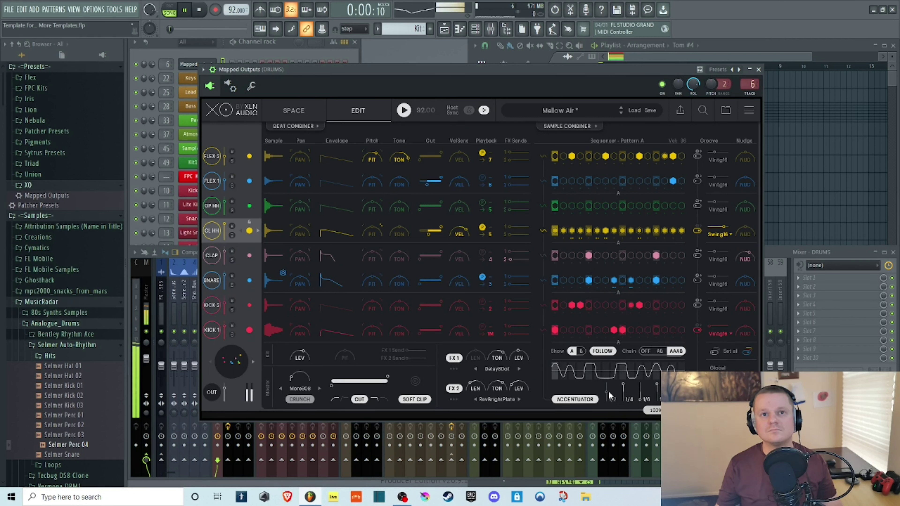
pyautogui.click(608, 363)
pyautogui.click(608, 363)
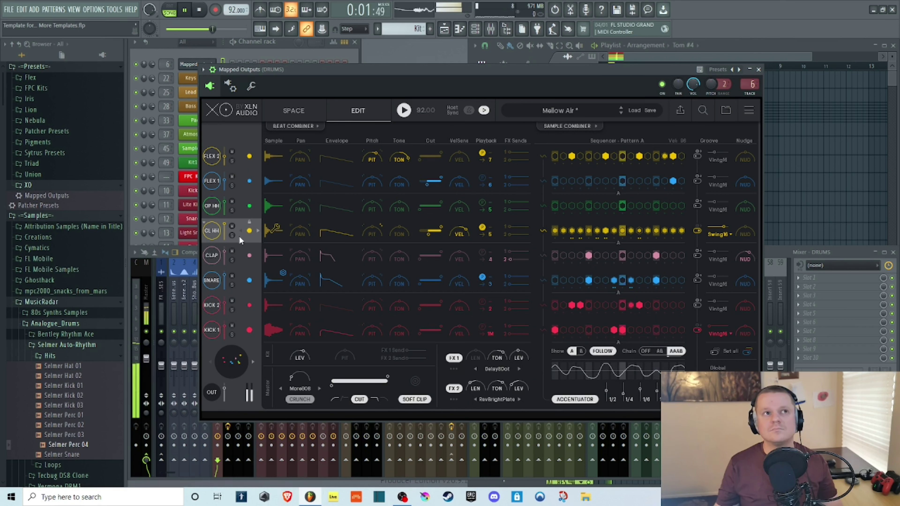
pyautogui.press('space')
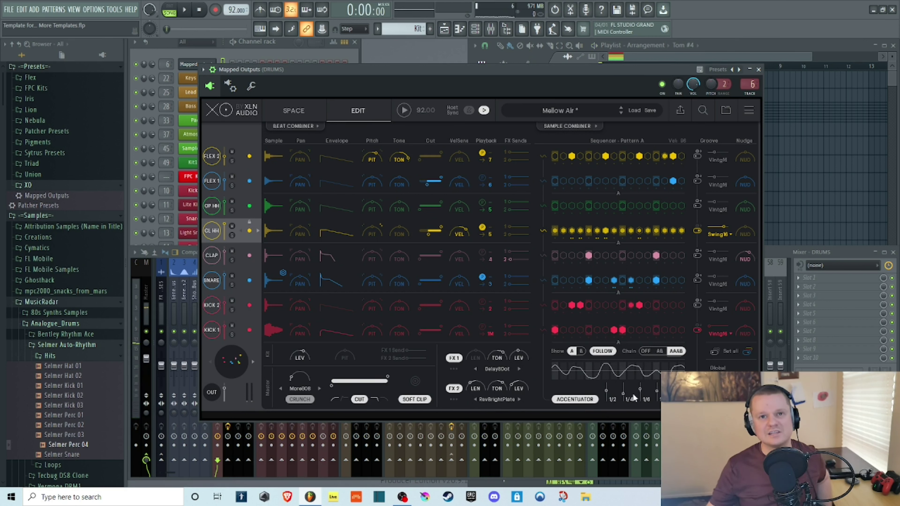
# Compare the beat with the Accentuator off and on during playback, and raise its 1/4-note accent.
pyautogui.click(578, 399)
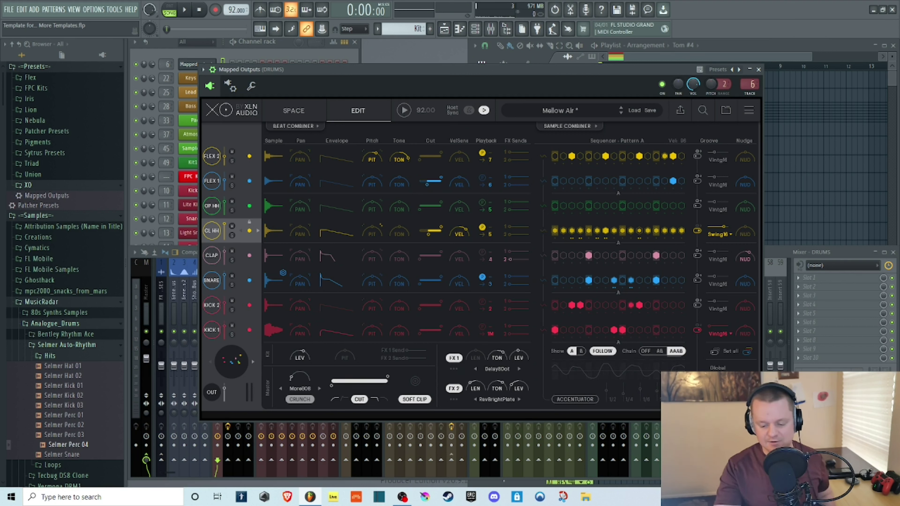
pyautogui.press('space')
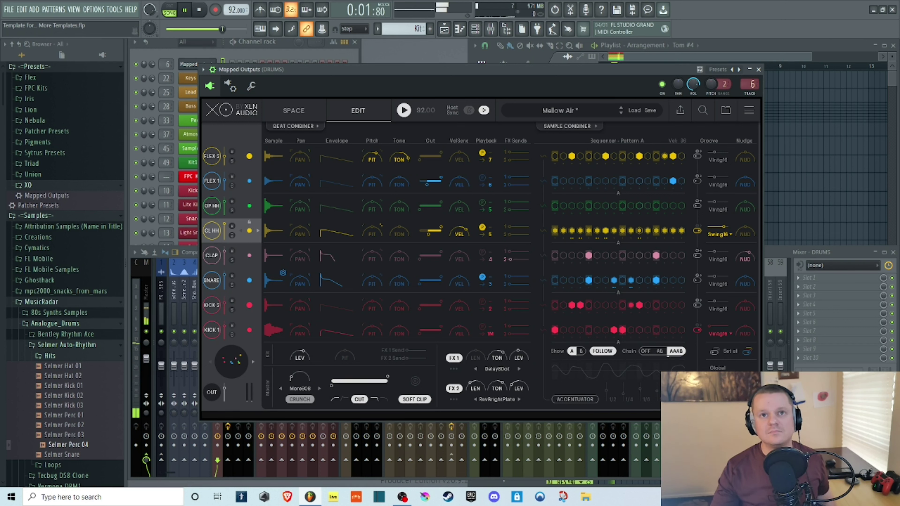
pyautogui.click(594, 400)
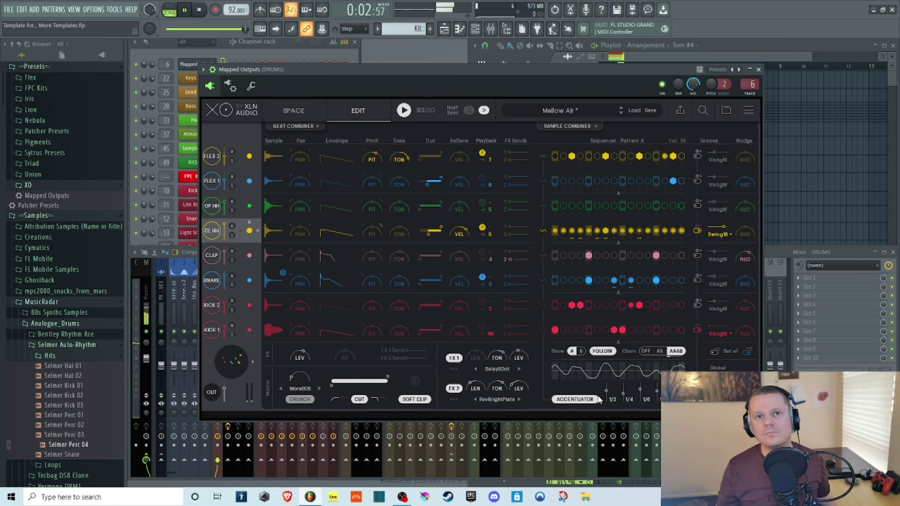
pyautogui.click(626, 382)
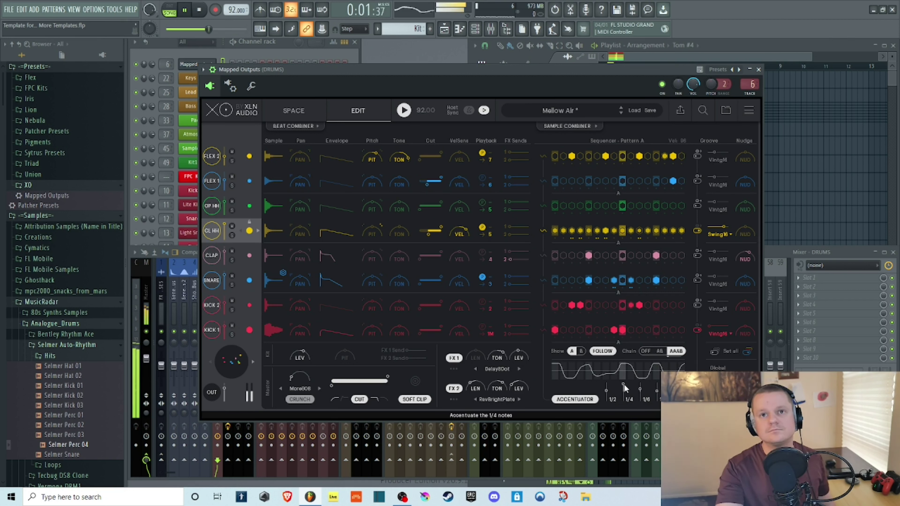
pyautogui.press('space')
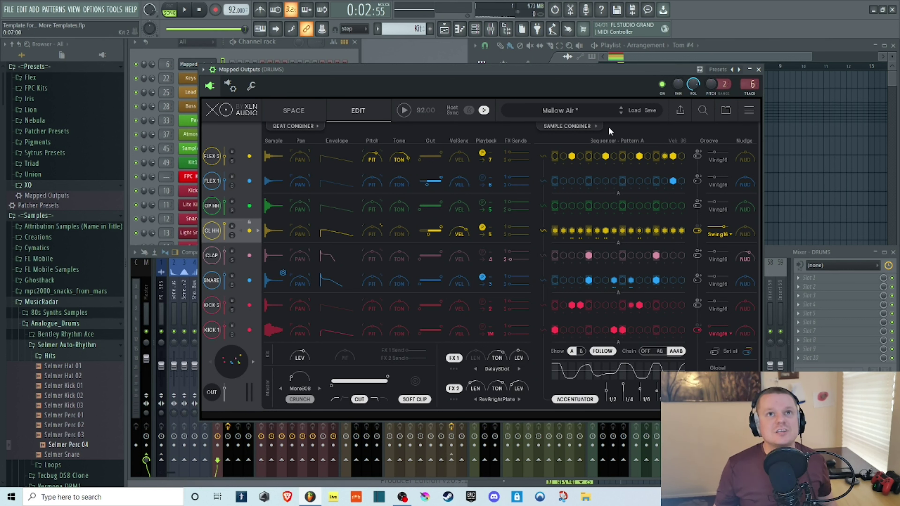
# Open the Sample Combiner, try the second similar-sample column across all lanes, and switch every lane back to its main sample.
pyautogui.click(567, 130)
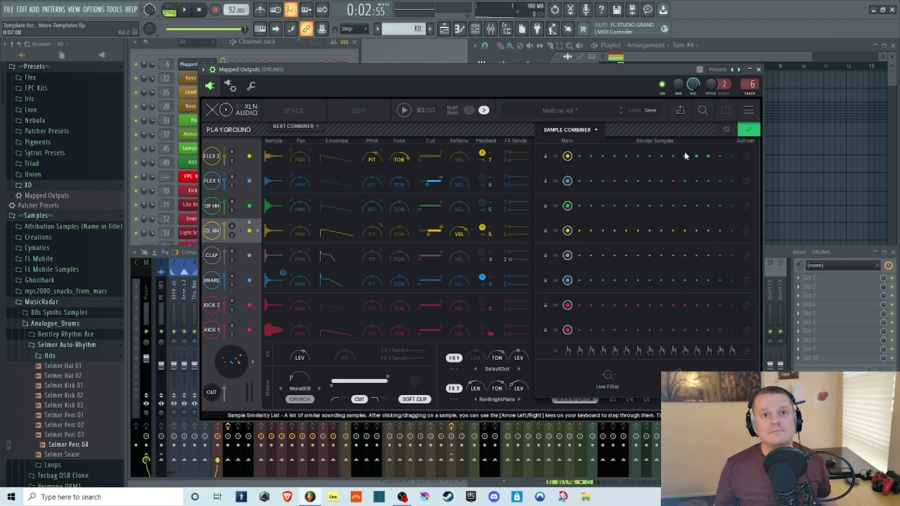
pyautogui.click(592, 349)
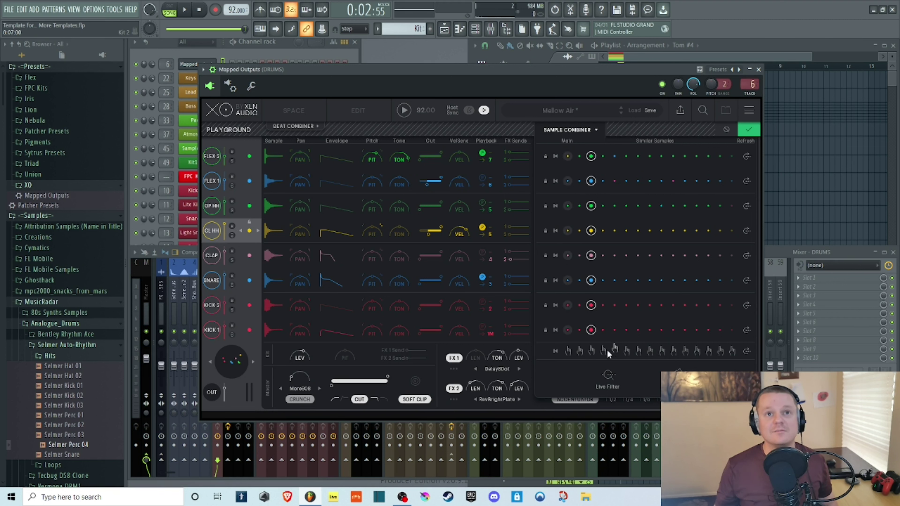
pyautogui.click(569, 348)
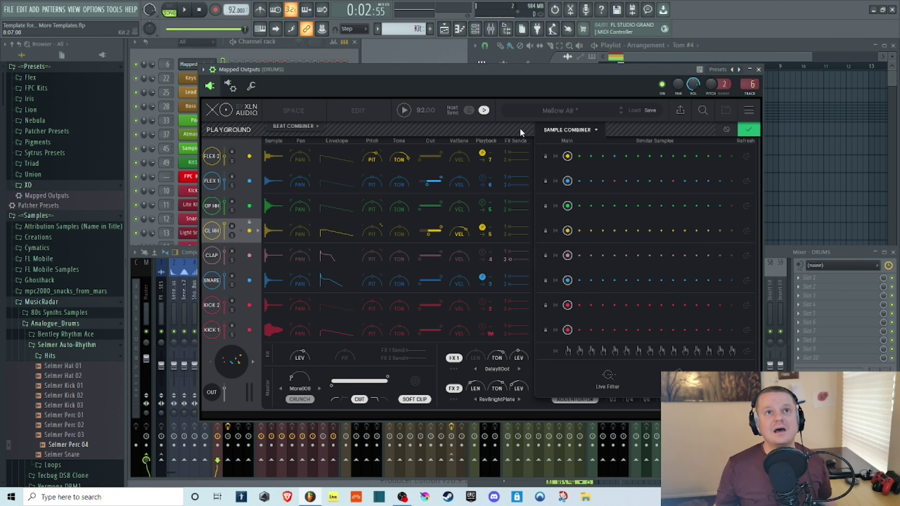
# Audition the beat with the main samples and set the closed hi-hat lane's volume to 3.9 dB.
pyautogui.click(400, 111)
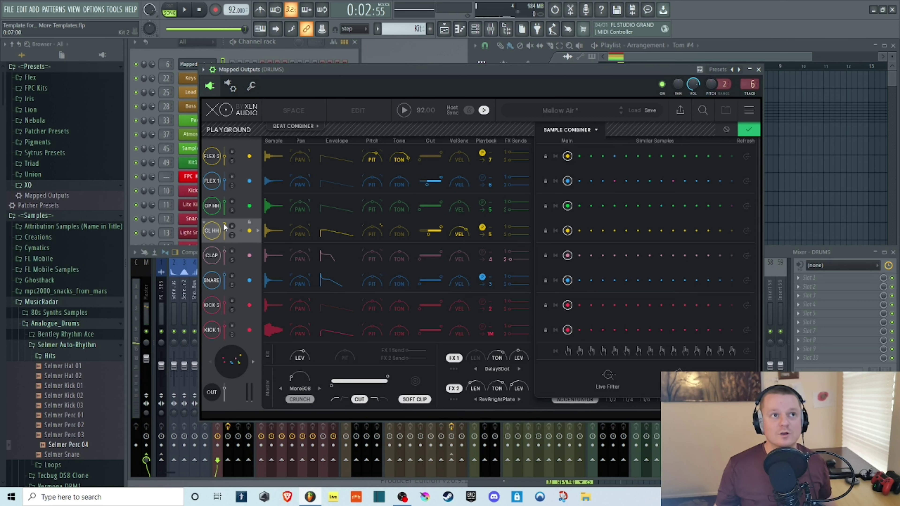
pyautogui.moveTo(224, 223); pyautogui.dragTo(224, 228)
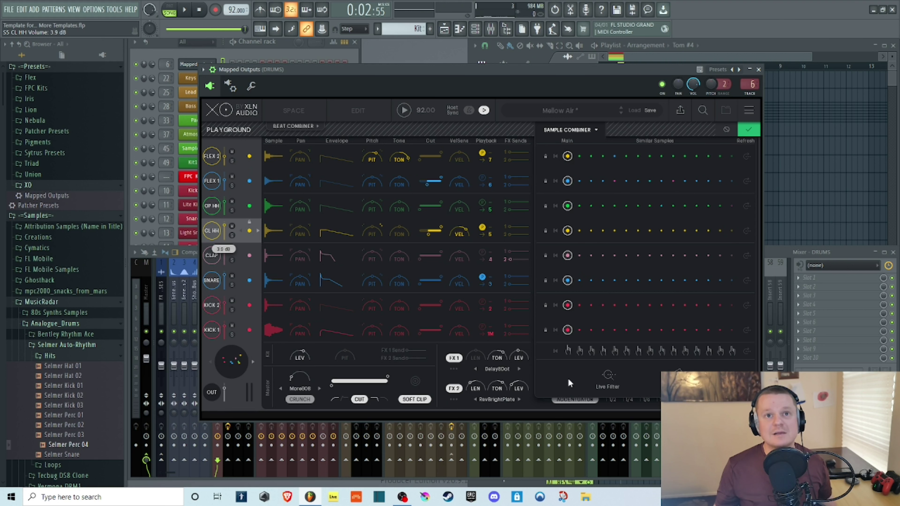
# Switch all lanes to the first similar-sample column, play the resulting beat, and stop playback.
pyautogui.click(582, 349)
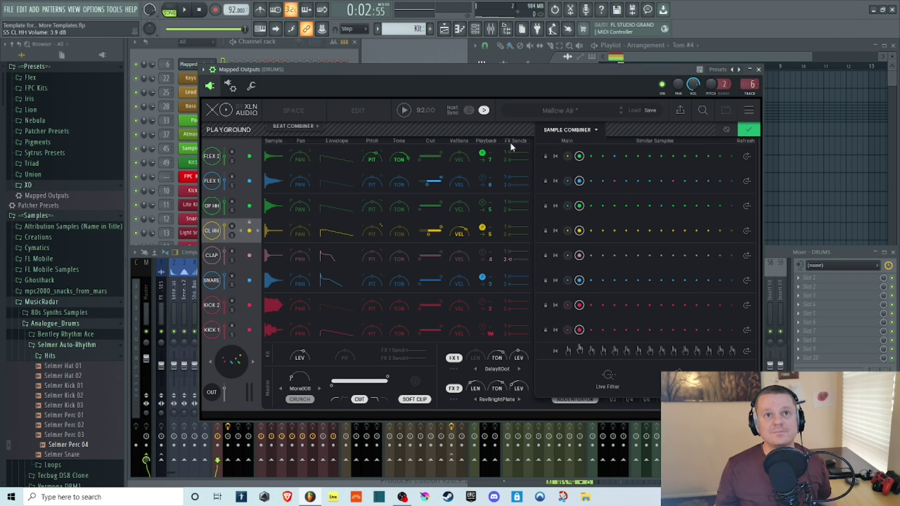
pyautogui.click(404, 110)
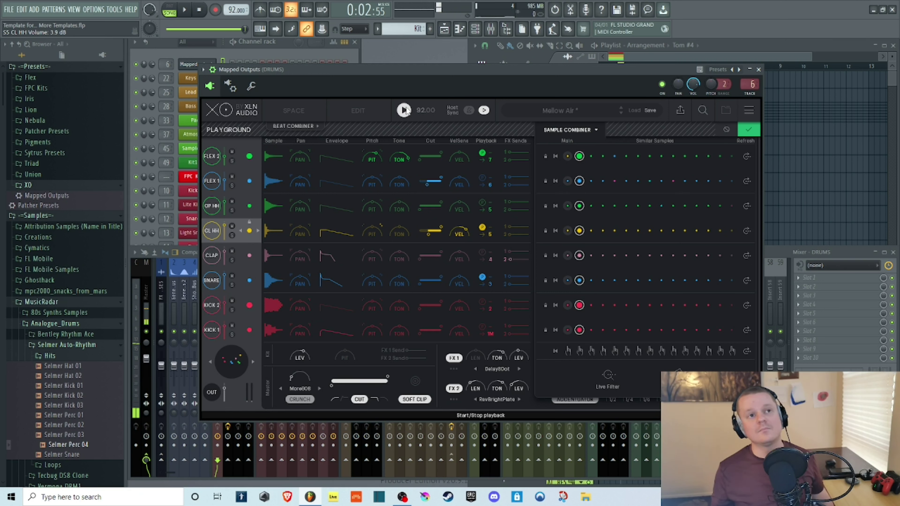
pyautogui.click(405, 111)
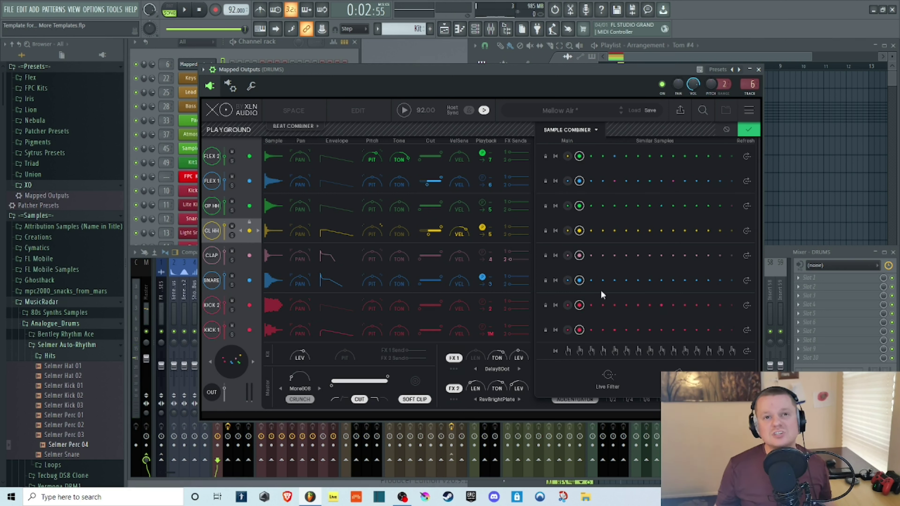
# Use the fifth similar sample for Kick 2, open hi-hat and Flex 1, fourth for snare and closed hi-hat, eighth for Flex 2, and audition.
pyautogui.click(625, 305)
pyautogui.click(614, 280)
pyautogui.click(625, 206)
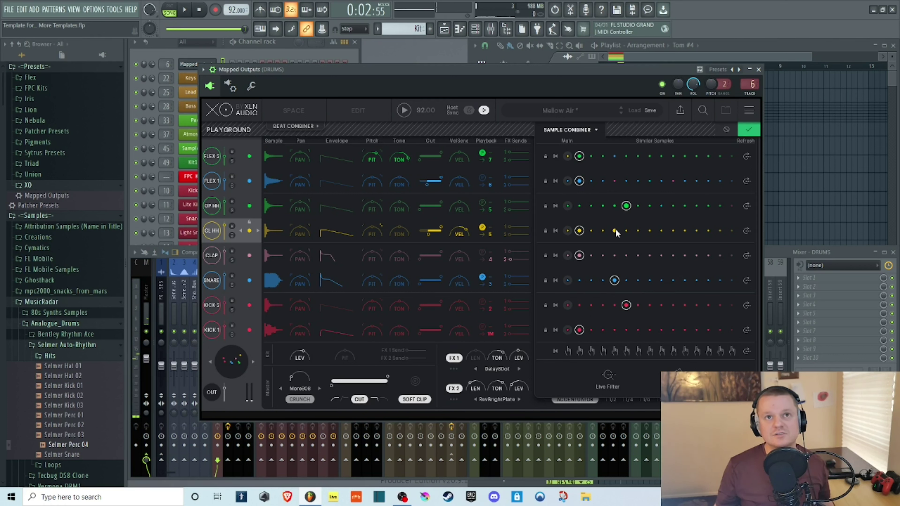
pyautogui.click(661, 157)
pyautogui.click(626, 181)
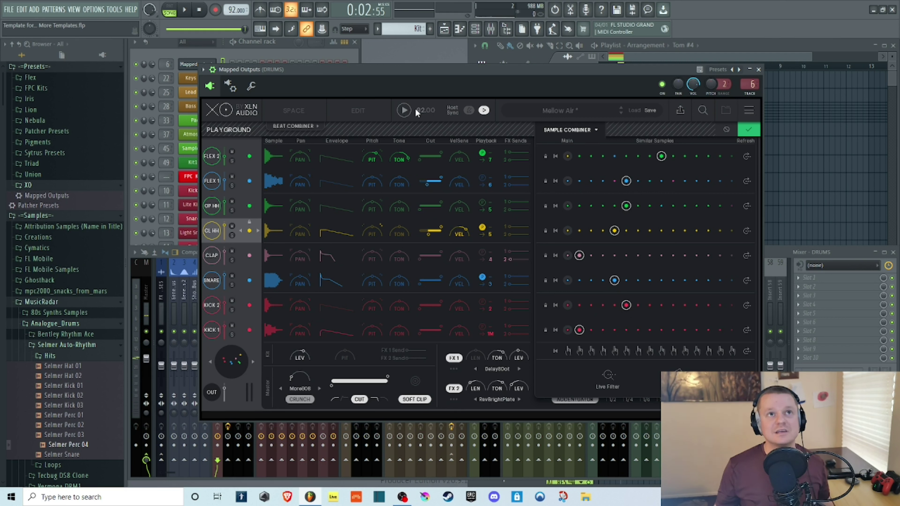
pyautogui.click(404, 110)
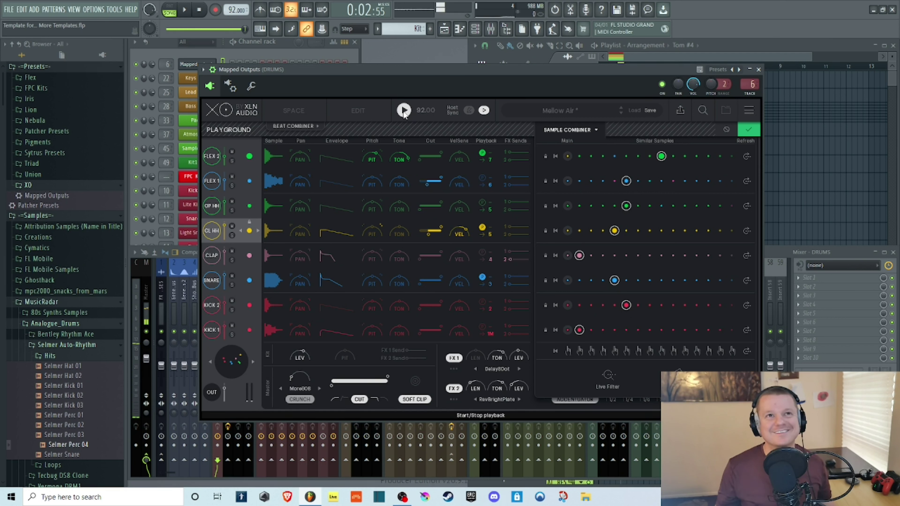
pyautogui.click(403, 110)
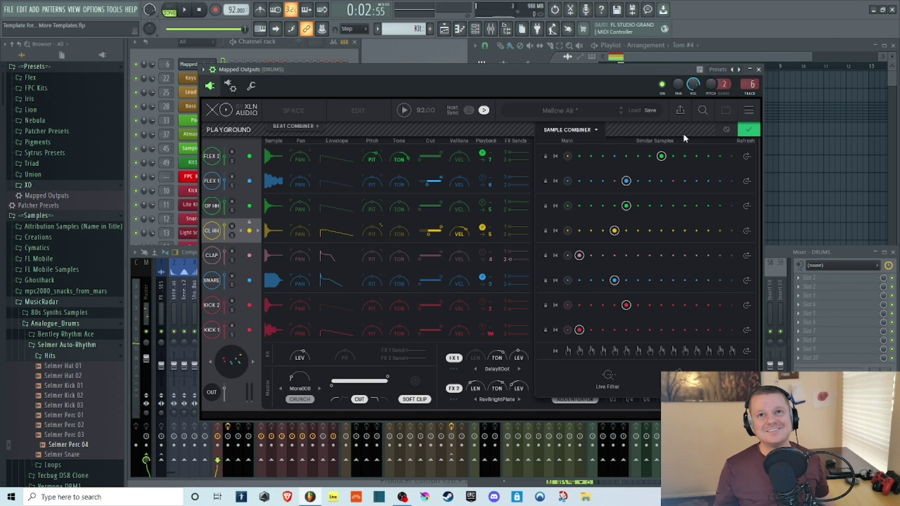
# Refresh the similarity lists of the Flex 2, snare, Kick 1 and Kick 2 lanes, and audition the samples and the beat.
pyautogui.click(746, 156)
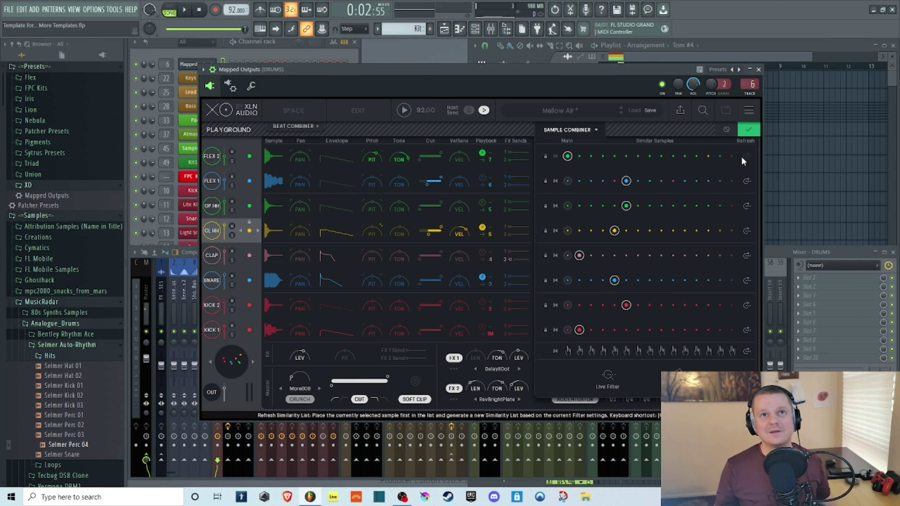
pyautogui.click(567, 157)
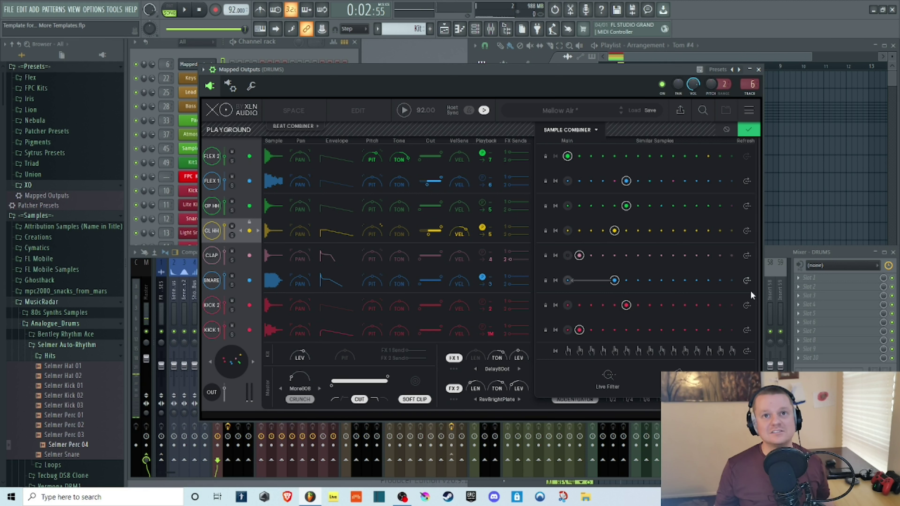
pyautogui.click(567, 280)
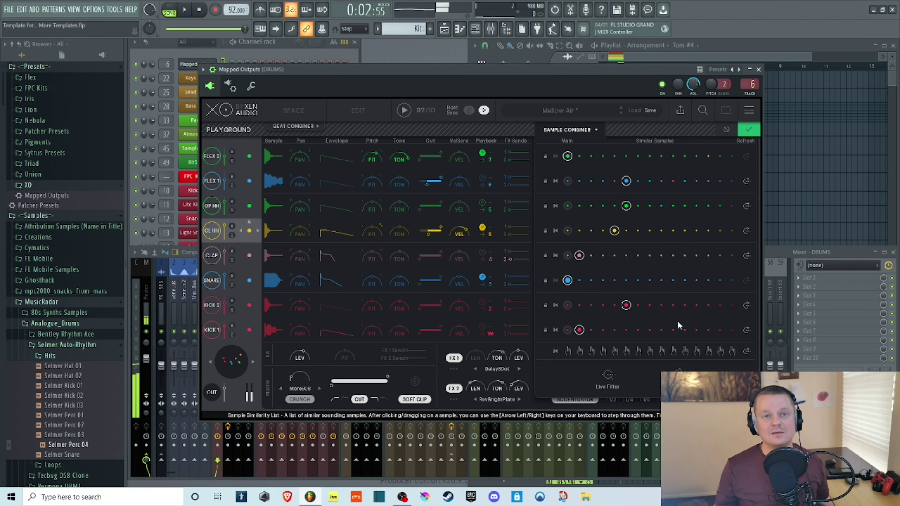
pyautogui.click(567, 330)
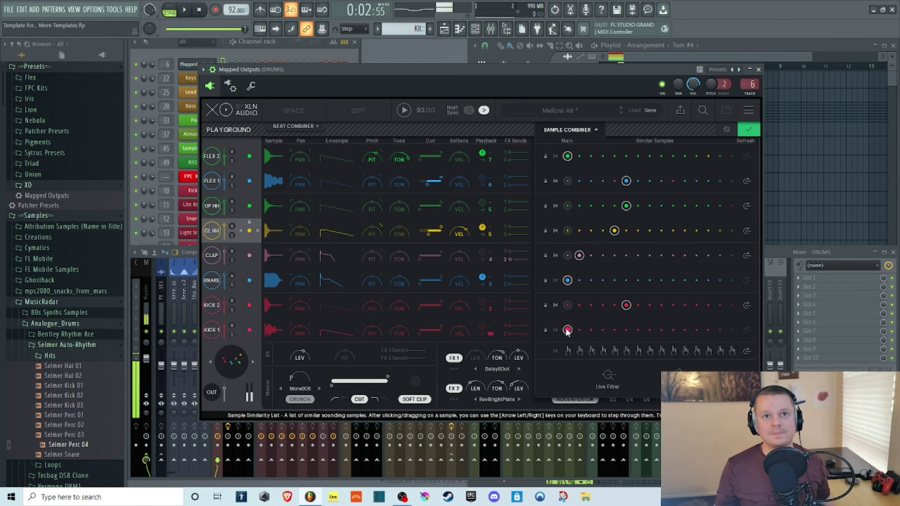
pyautogui.click(747, 305)
pyautogui.click(602, 305)
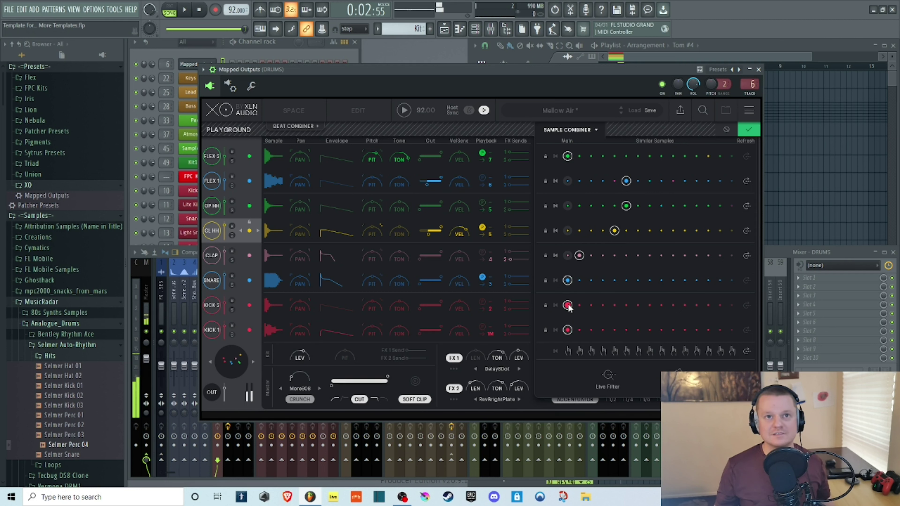
pyautogui.click(567, 305)
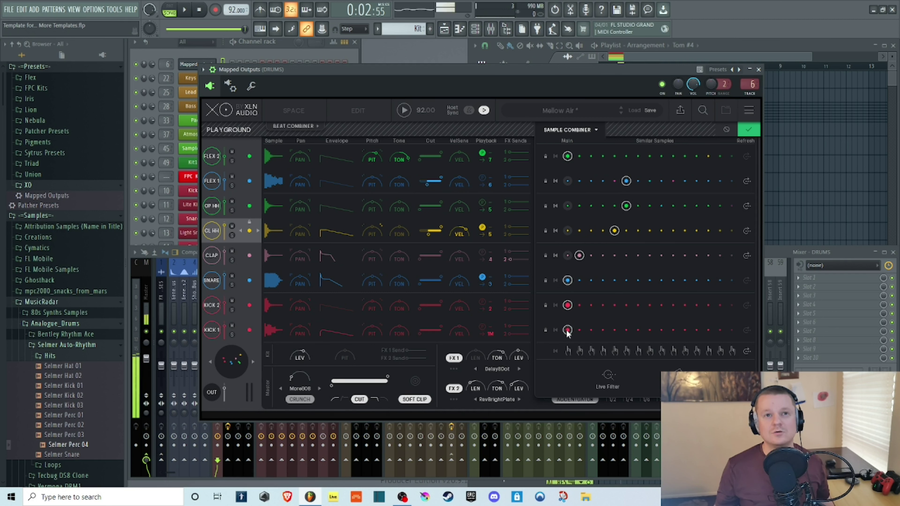
pyautogui.click(404, 111)
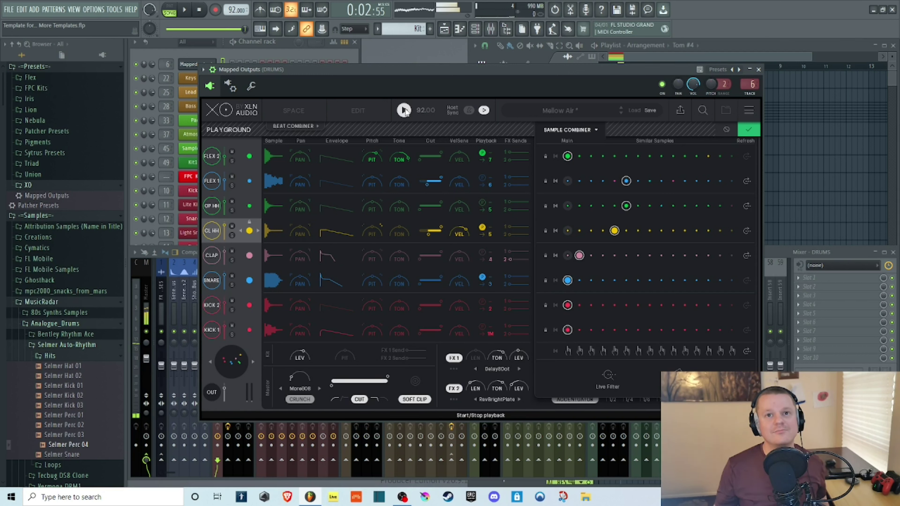
pyautogui.click(404, 111)
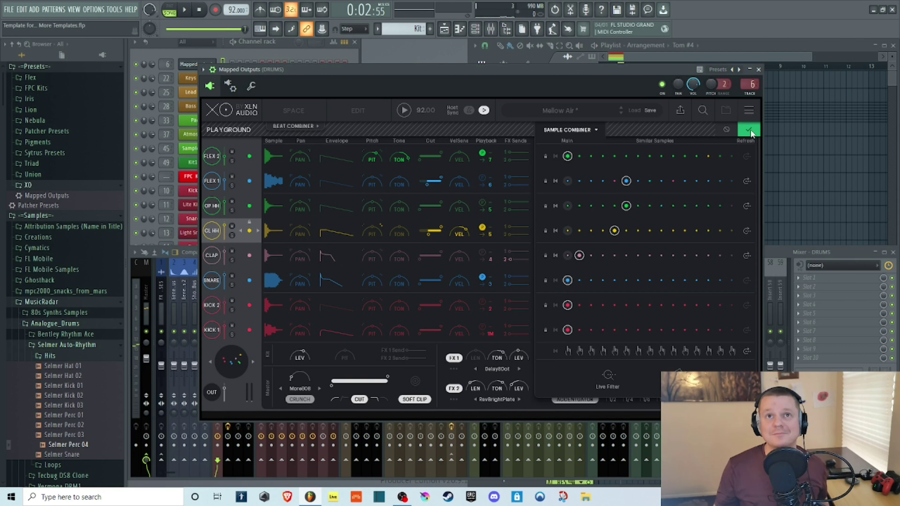
# Show the Sample Combiner's Live Filter options, close them, and accept the new sample combination.
pyautogui.click(607, 374)
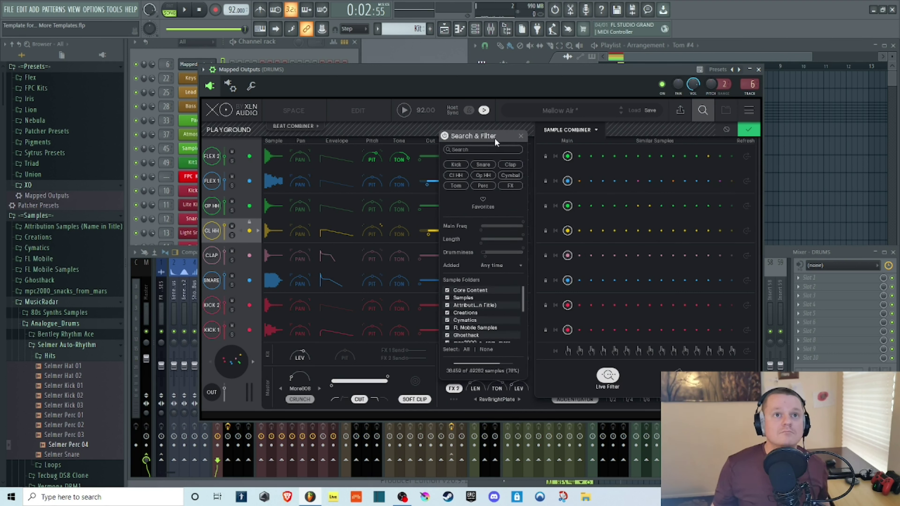
pyautogui.click(521, 136)
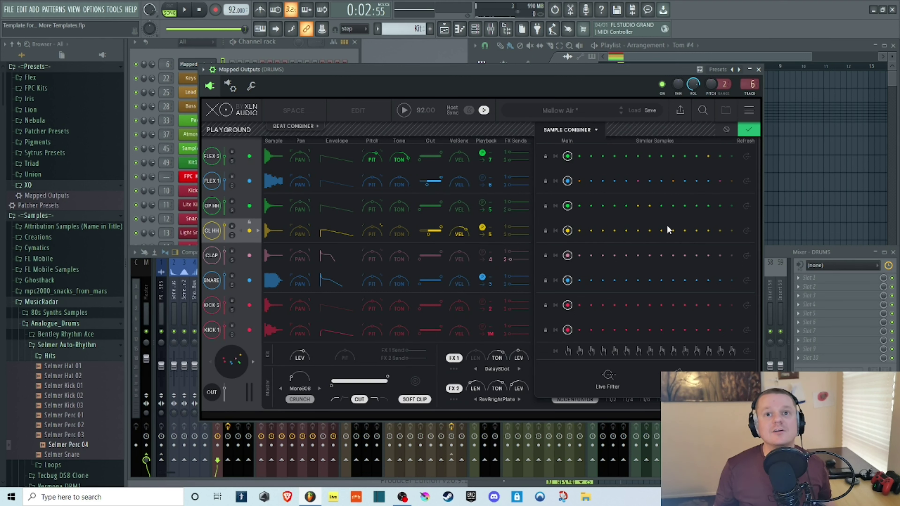
pyautogui.click(748, 132)
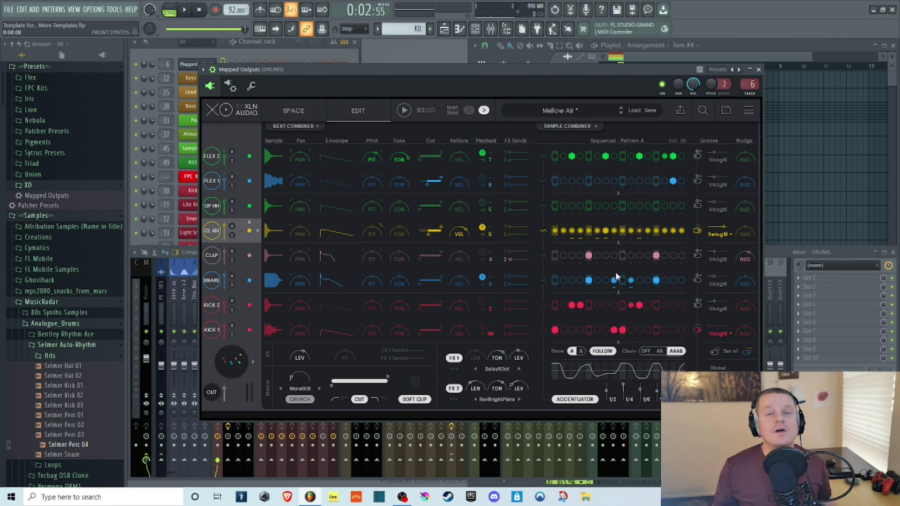
# View the whole sample map in the Space view and play the beat to see the kit's samples on it.
pyautogui.click(299, 107)
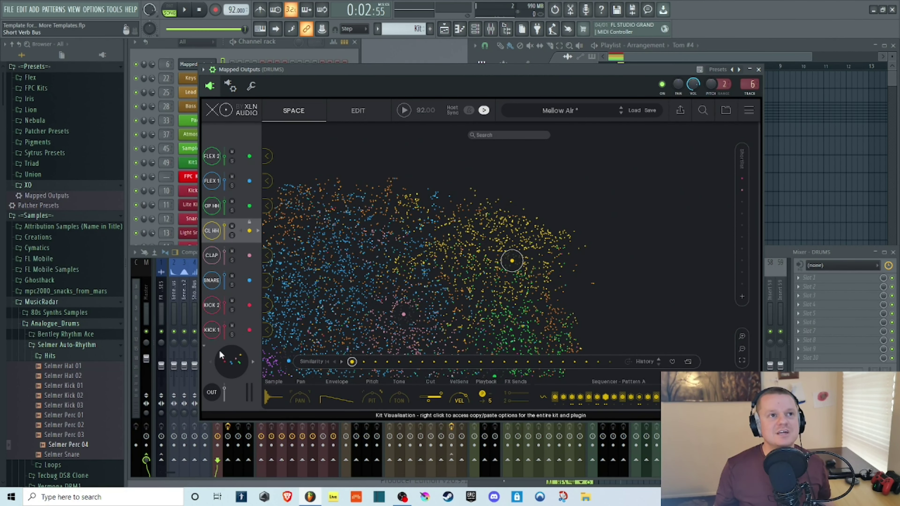
pyautogui.moveTo(345, 295); pyautogui.dragTo(487, 200)
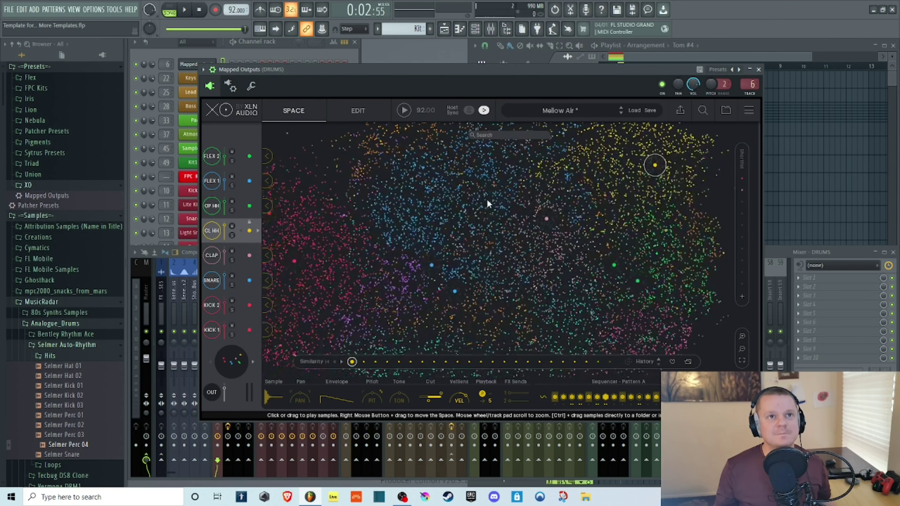
pyautogui.scroll(-3, 447, 234)
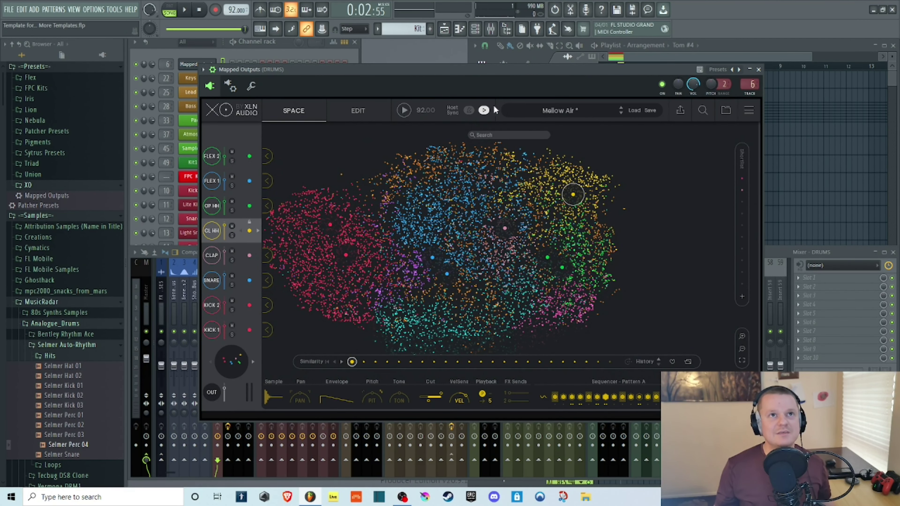
pyautogui.click(405, 111)
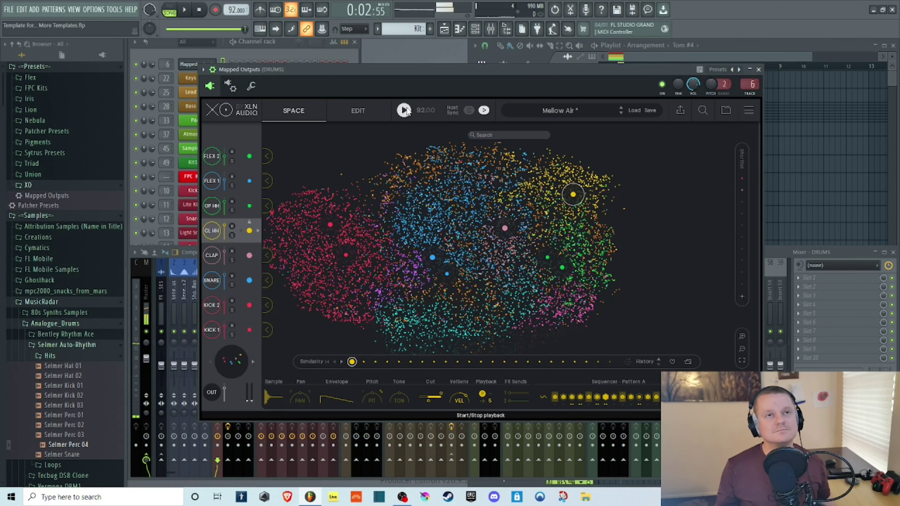
pyautogui.click(406, 111)
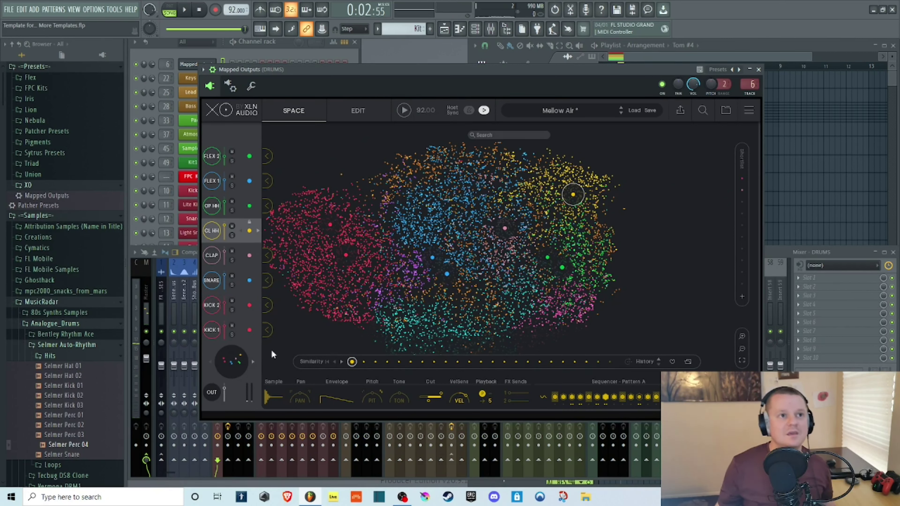
# Step the entire kit forward to its next similar samples three times, listening to the beat between changes.
pyautogui.click(253, 362)
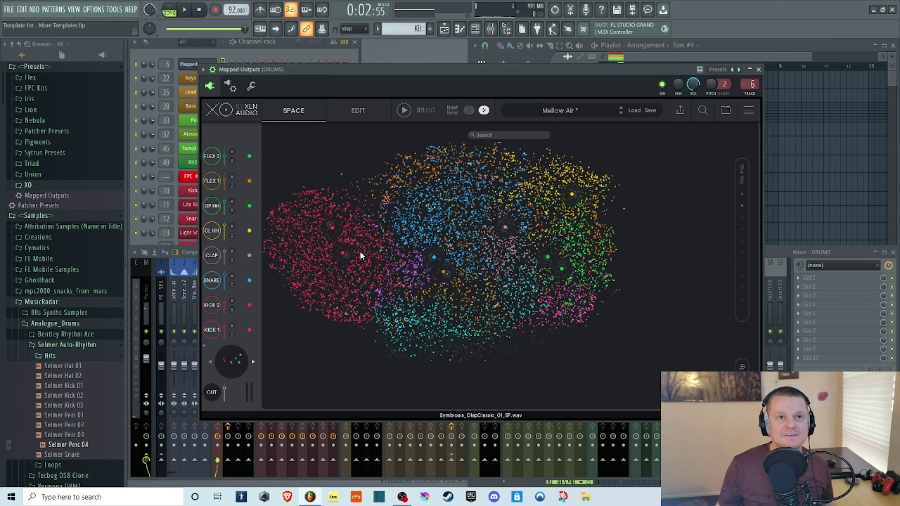
pyautogui.click(404, 110)
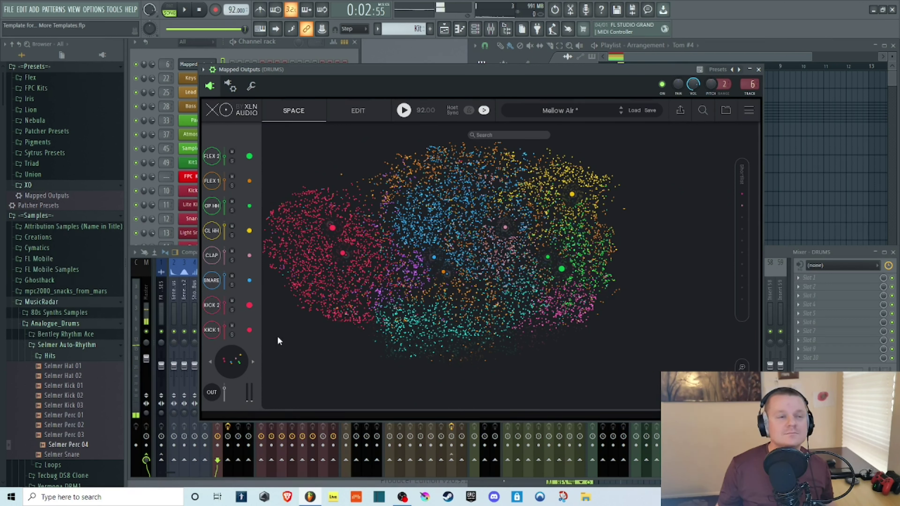
pyautogui.click(253, 362)
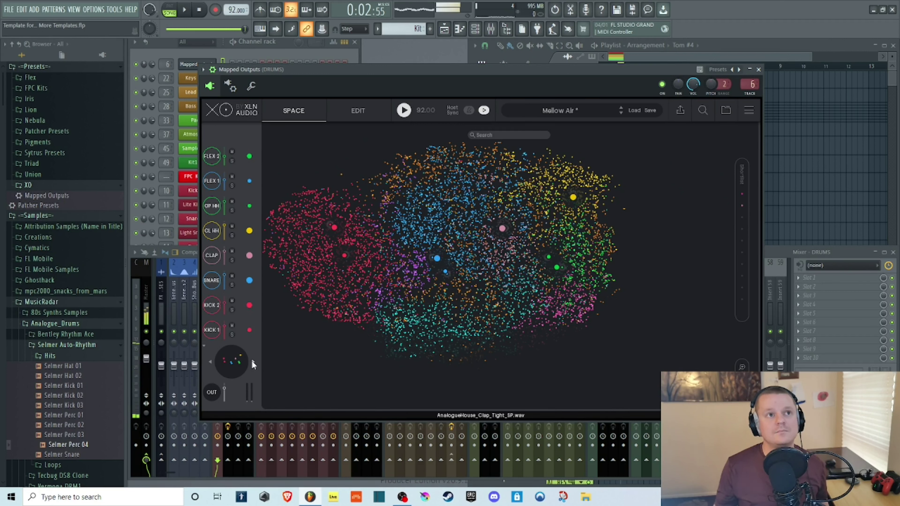
pyautogui.click(252, 361)
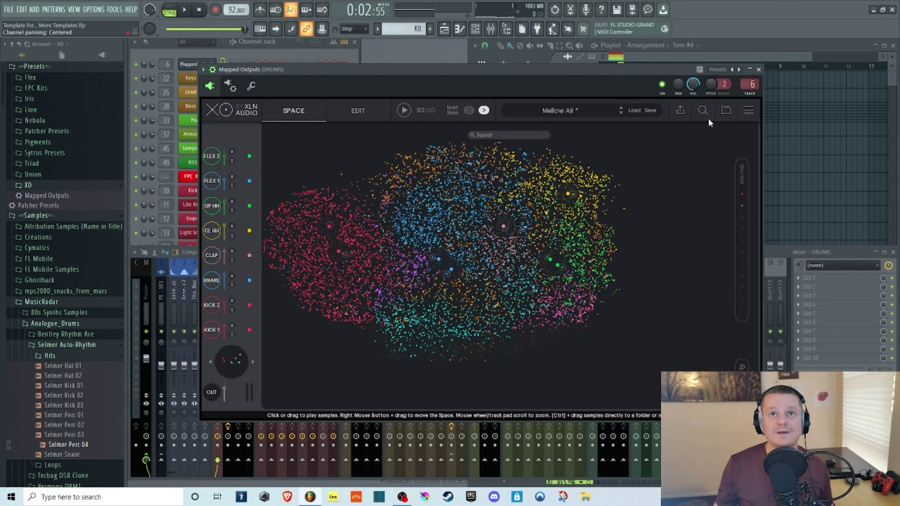
# Revisit the Edit view, return to the Space view, and open the preset browser.
pyautogui.click(349, 112)
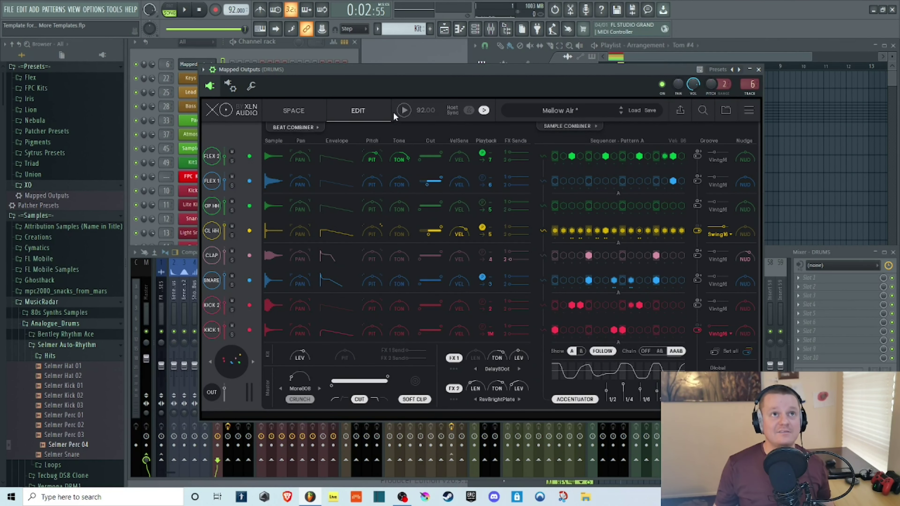
pyautogui.click(312, 112)
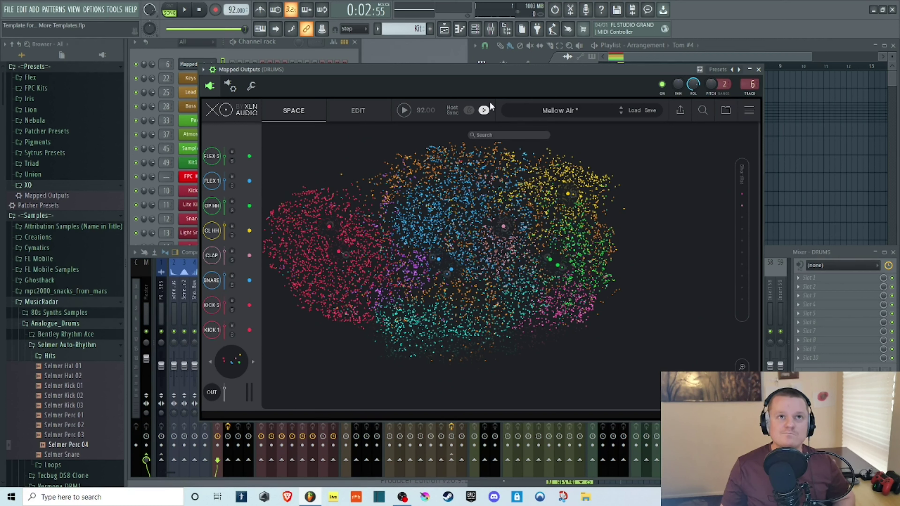
pyautogui.click(558, 106)
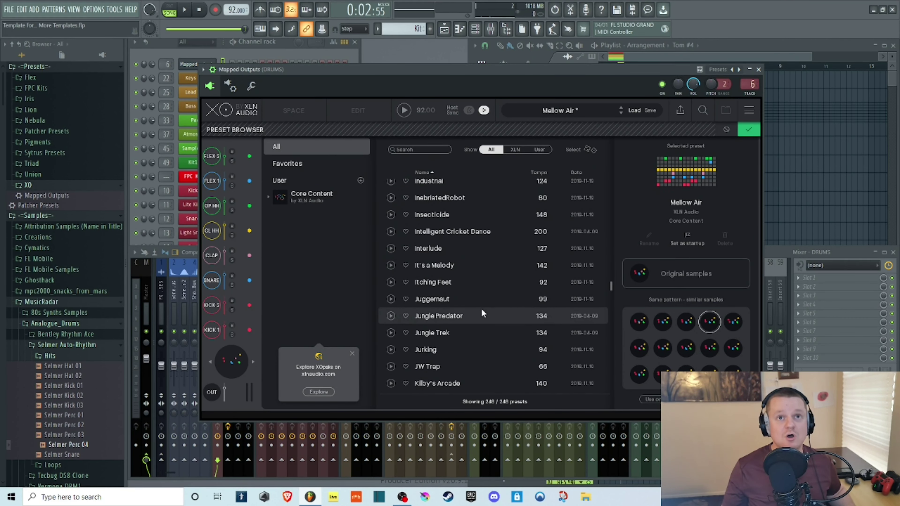
# Find the Degraded Techno preset in the preset browser, load it, and try its preview.
pyautogui.scroll(15, 480, 308)
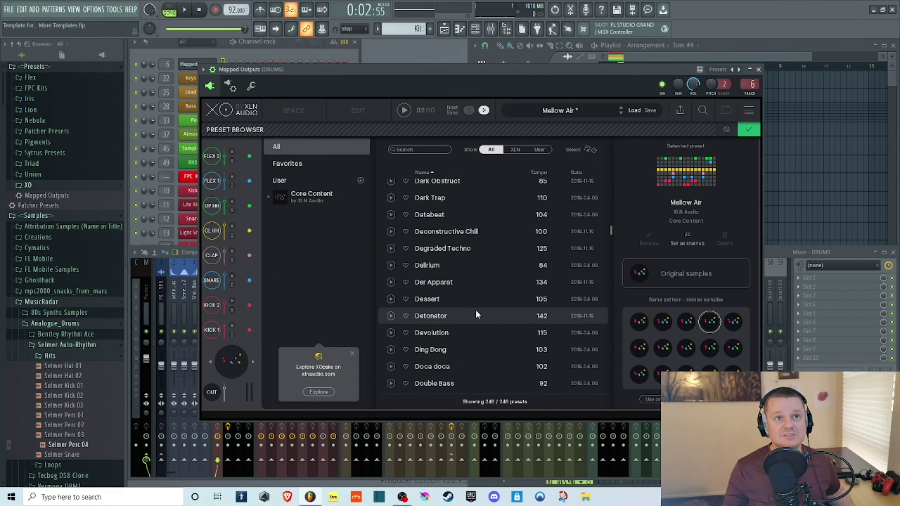
pyautogui.click(442, 248)
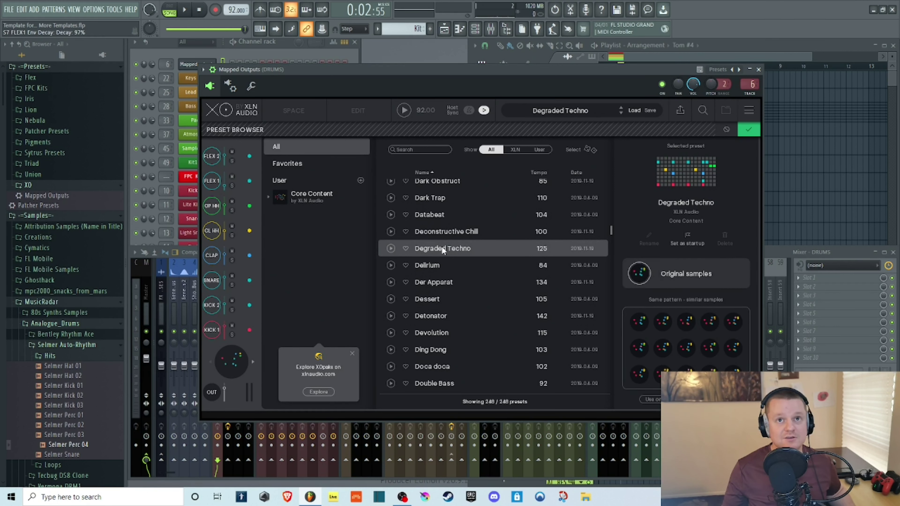
pyautogui.click(390, 249)
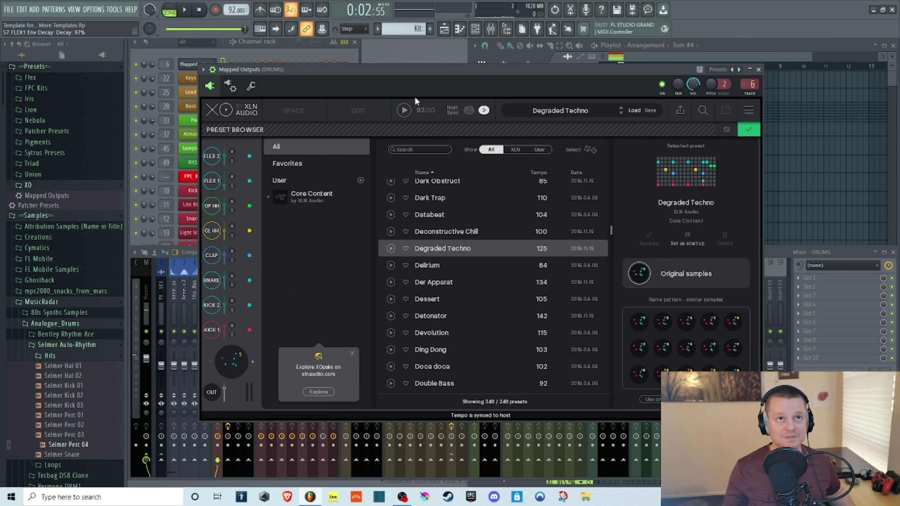
# Set the project tempo to 129 and audition the beat with Host Sync switched to tempo only.
pyautogui.moveTo(236, 10); pyautogui.dragTo(233, 14)
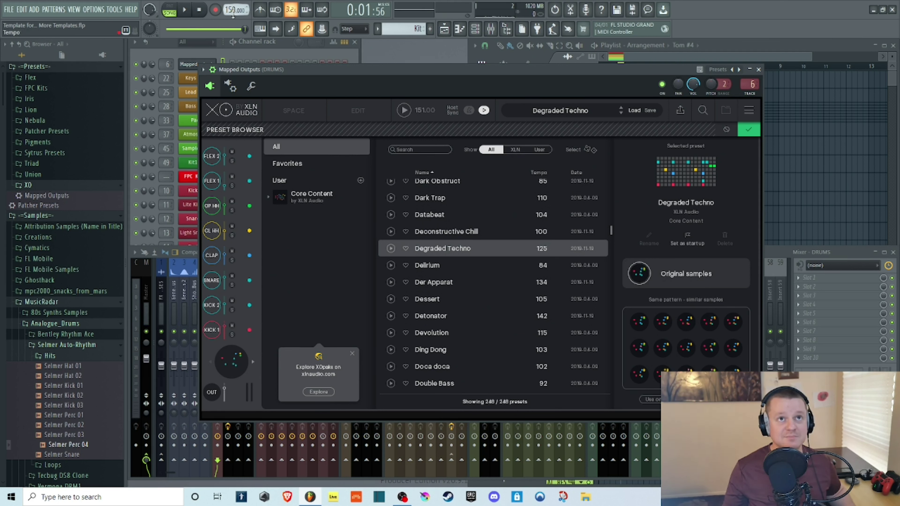
pyautogui.click(469, 110)
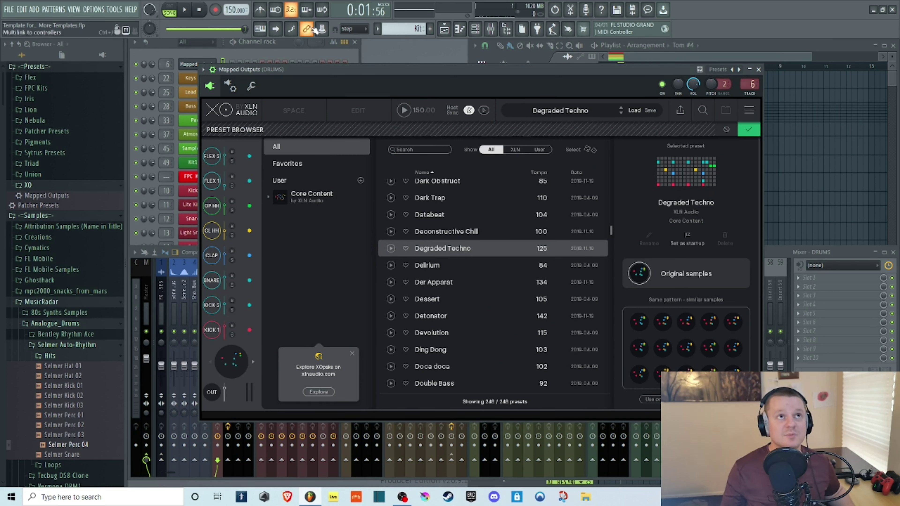
pyautogui.moveTo(232, 13); pyautogui.dragTo(232, 13)
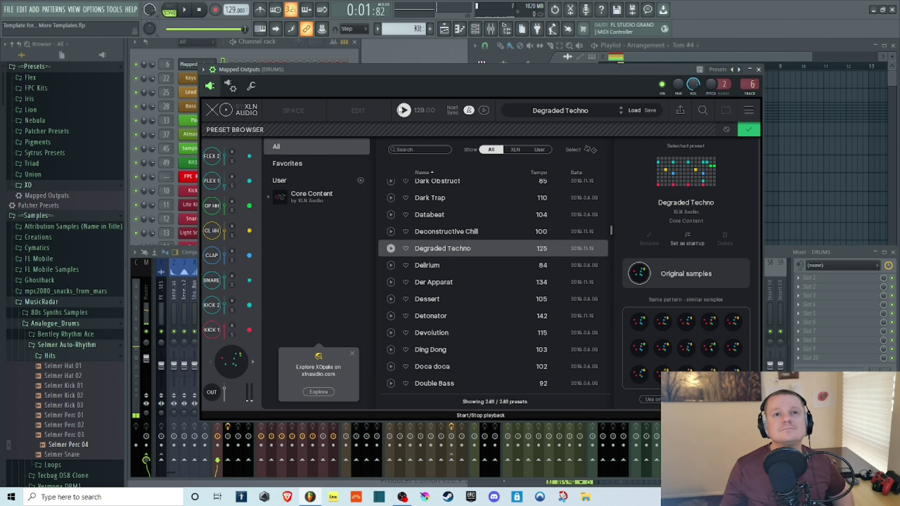
pyautogui.click(401, 109)
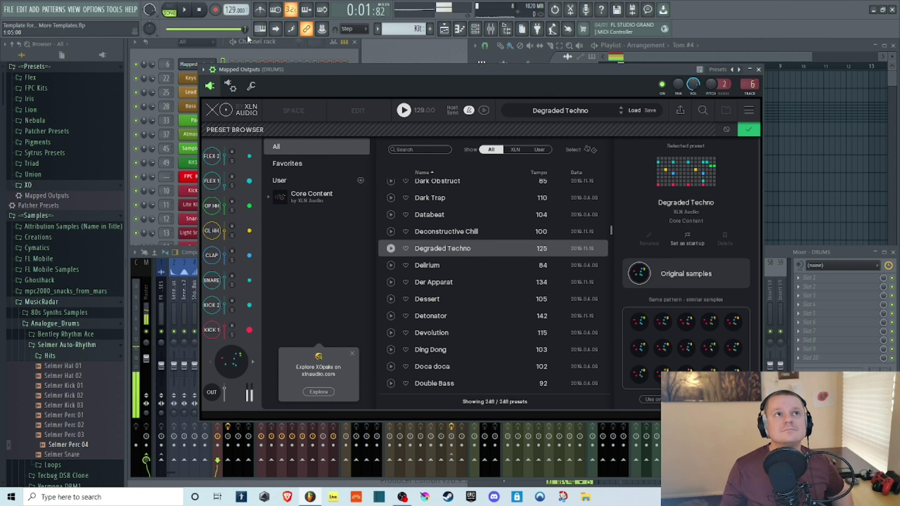
pyautogui.click(403, 110)
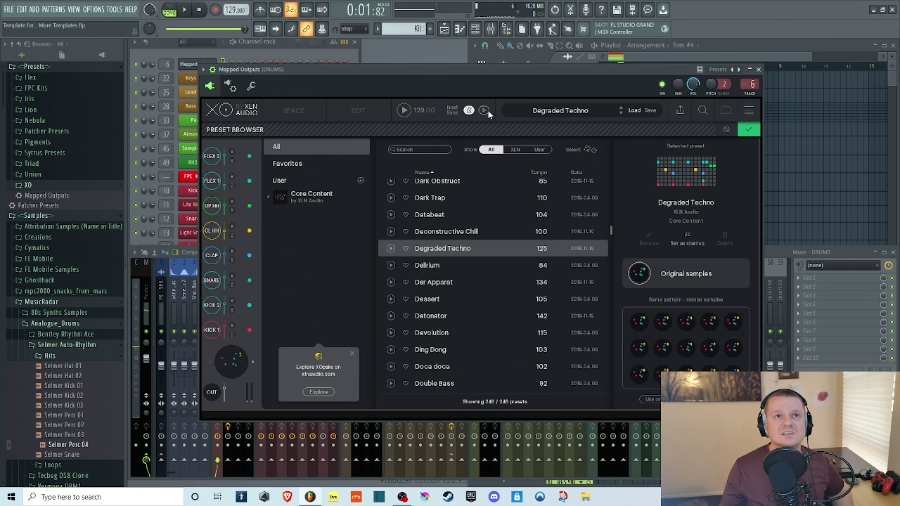
# Switch Host Sync back to synced playback and briefly run the beat from the host transport.
pyautogui.click(484, 110)
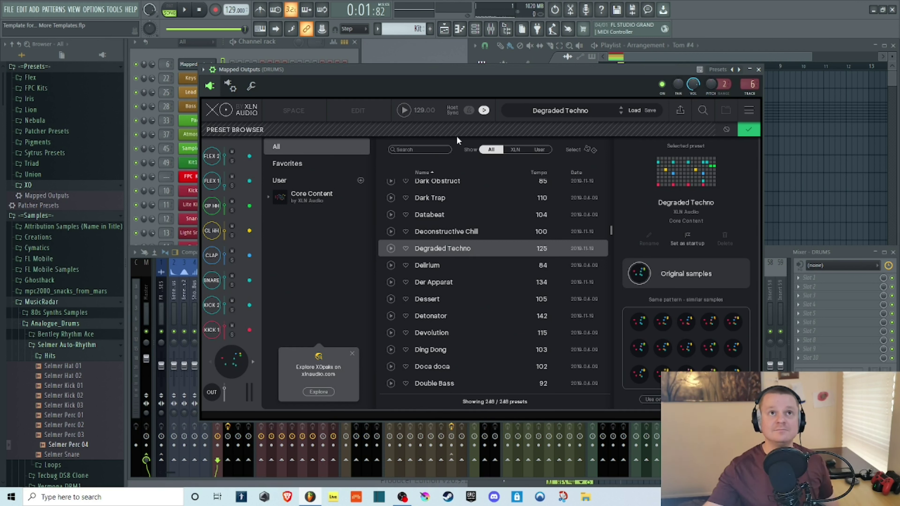
pyautogui.press('space')
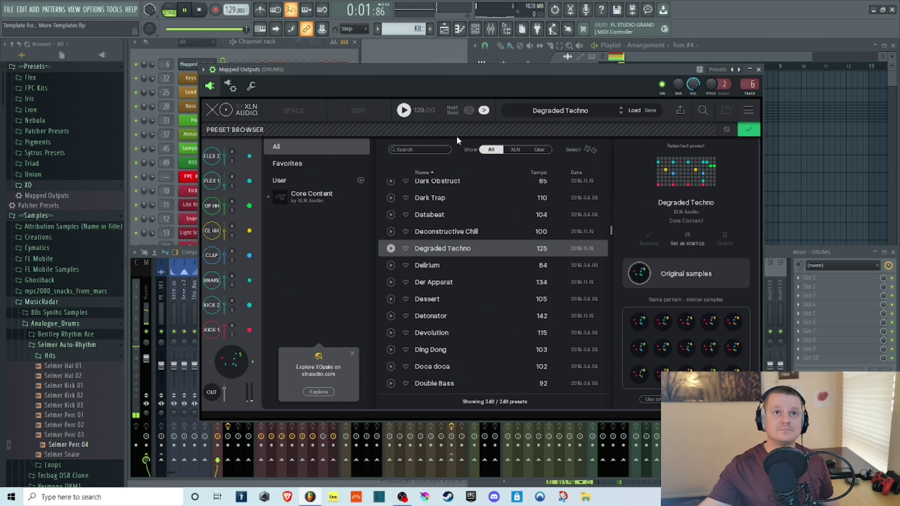
pyautogui.press('space')
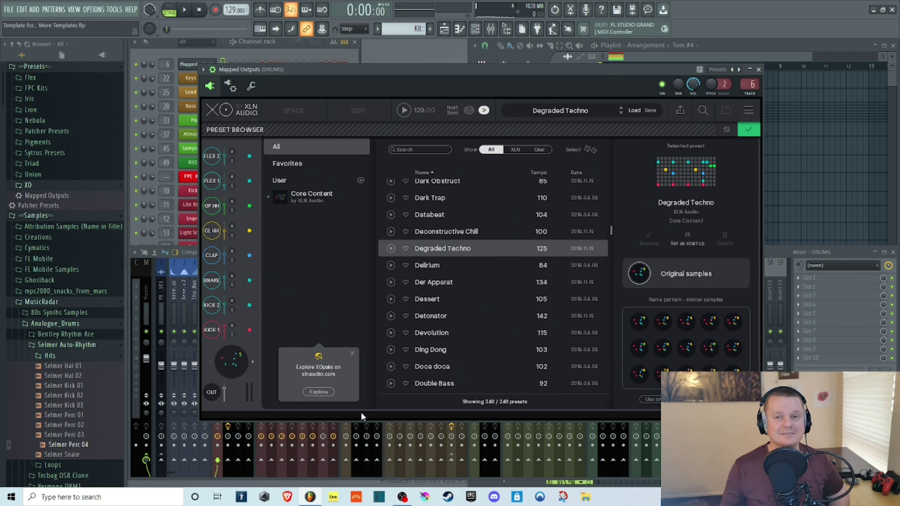
# Step the Degraded Techno kit forward through several similar-sample variations and listen to the resulting beat.
pyautogui.click(252, 365)
pyautogui.click(252, 362)
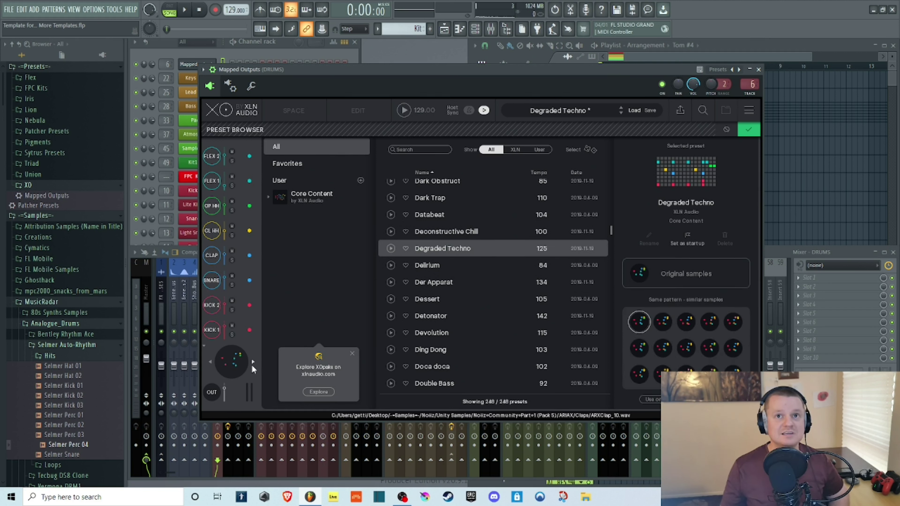
pyautogui.click(252, 362)
pyautogui.click(252, 362)
pyautogui.press('space')
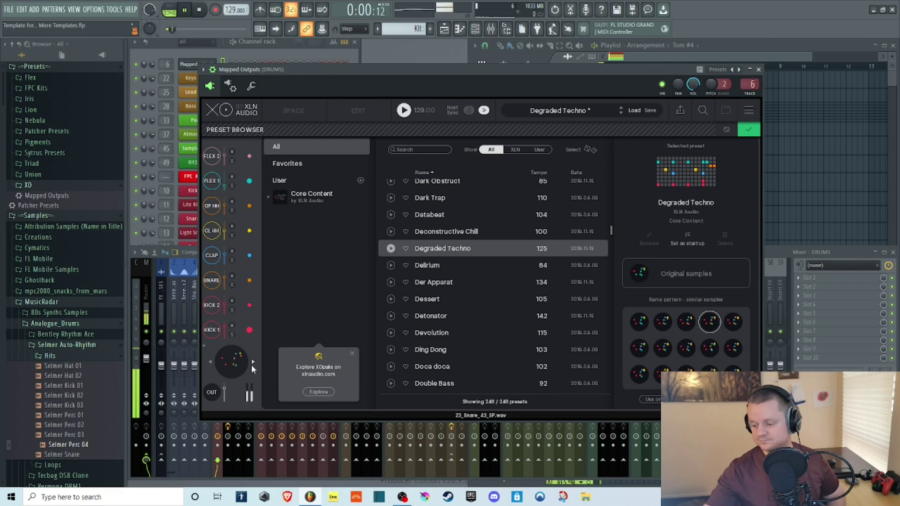
pyautogui.press('space')
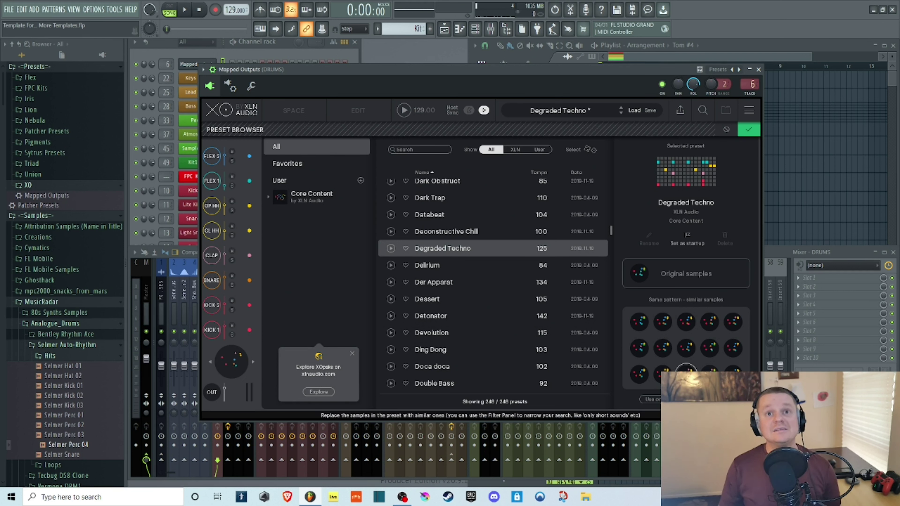
# Audition the kit's next similar samples during playback, accept the preset browser changes, and stop the beat.
pyautogui.press('space')
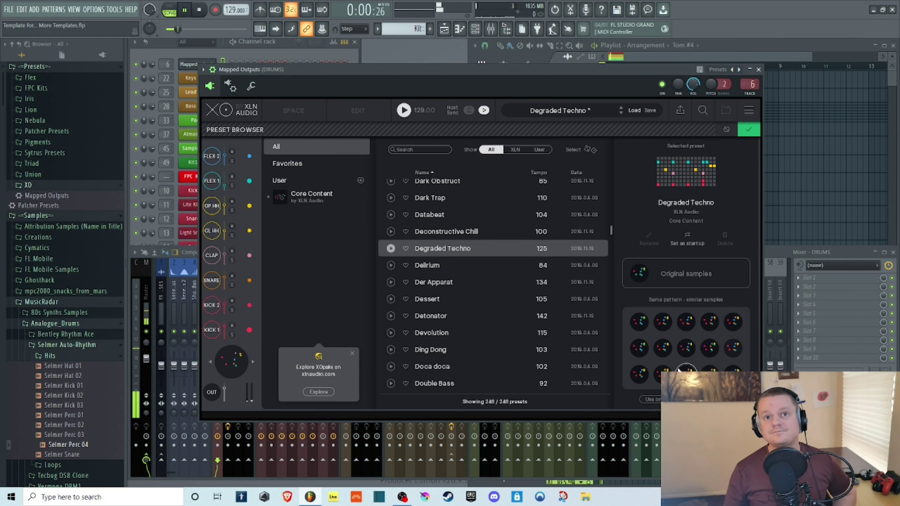
pyautogui.click(251, 363)
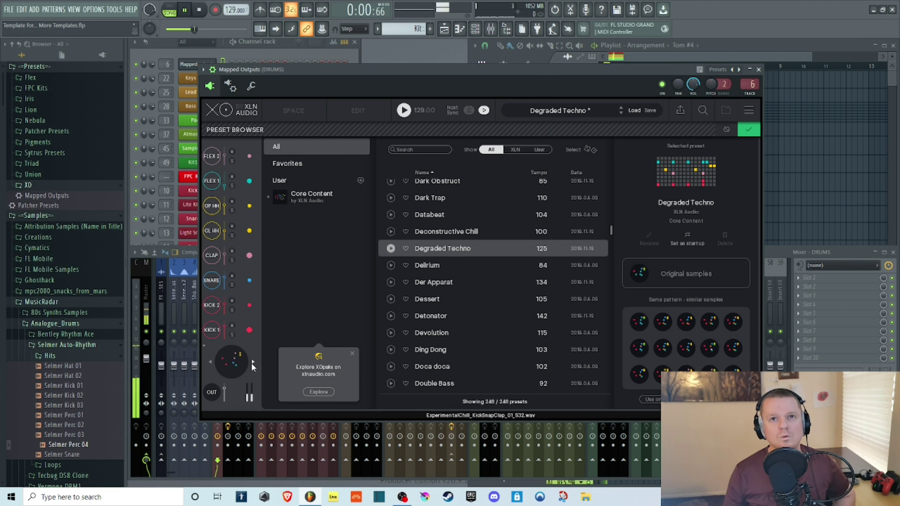
pyautogui.click(749, 130)
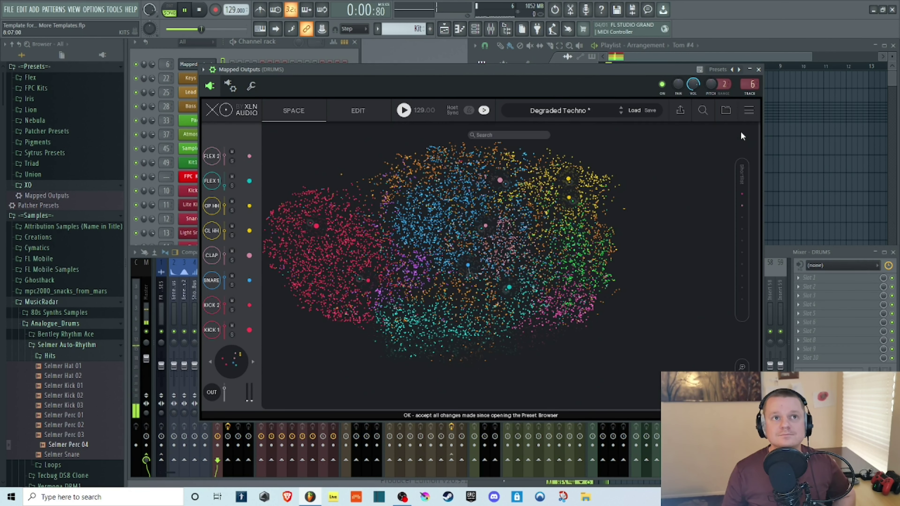
pyautogui.click(403, 111)
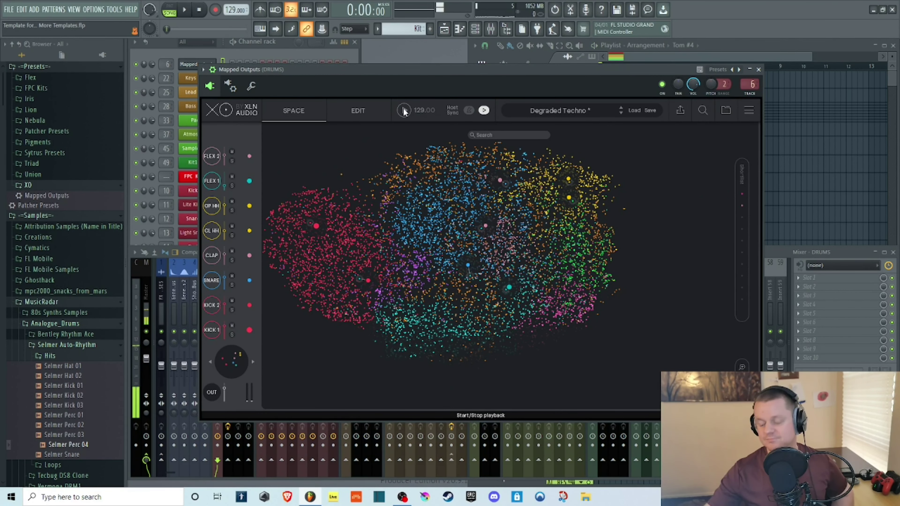
# Reopen the preset browser, expand Core Content, dismiss the XOpaks promotion, and show the Latin Rhythms playlist.
pyautogui.click(557, 111)
pyautogui.scroll(10, 507, 286)
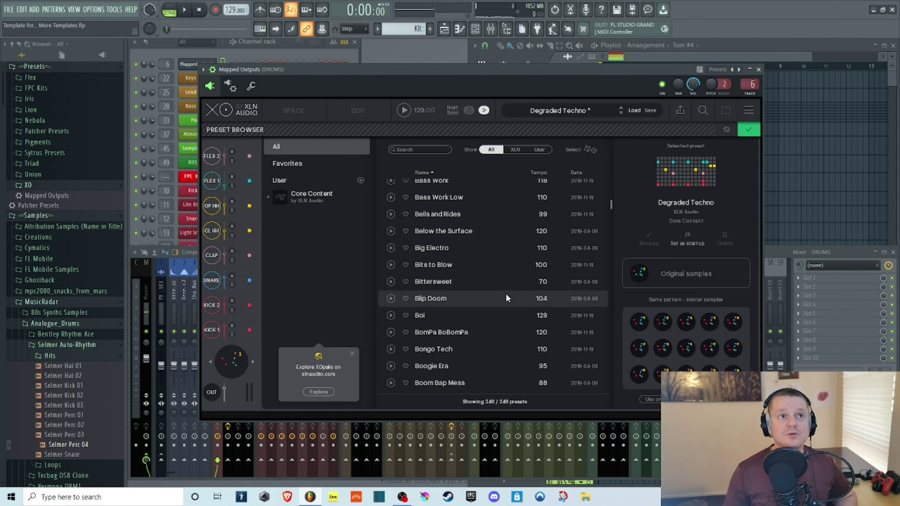
pyautogui.click(267, 197)
pyautogui.scroll(-3, 336, 263)
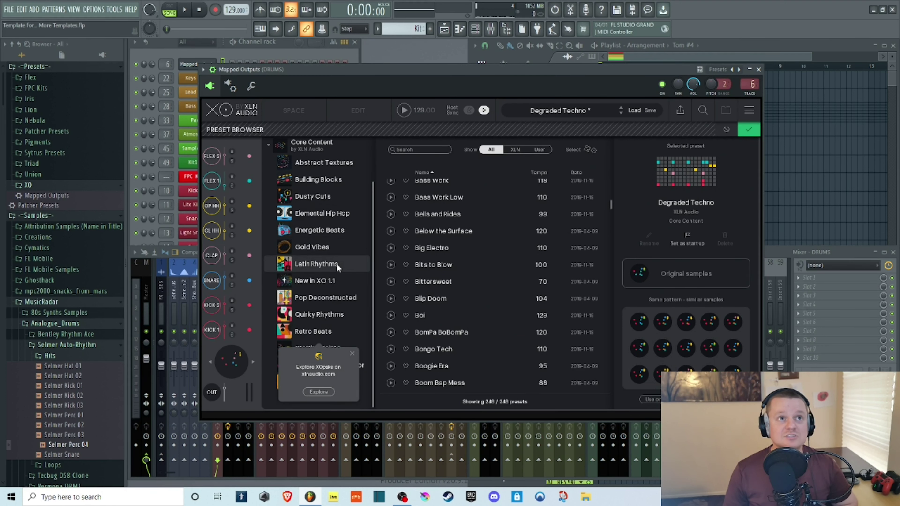
pyautogui.scroll(3, 336, 263)
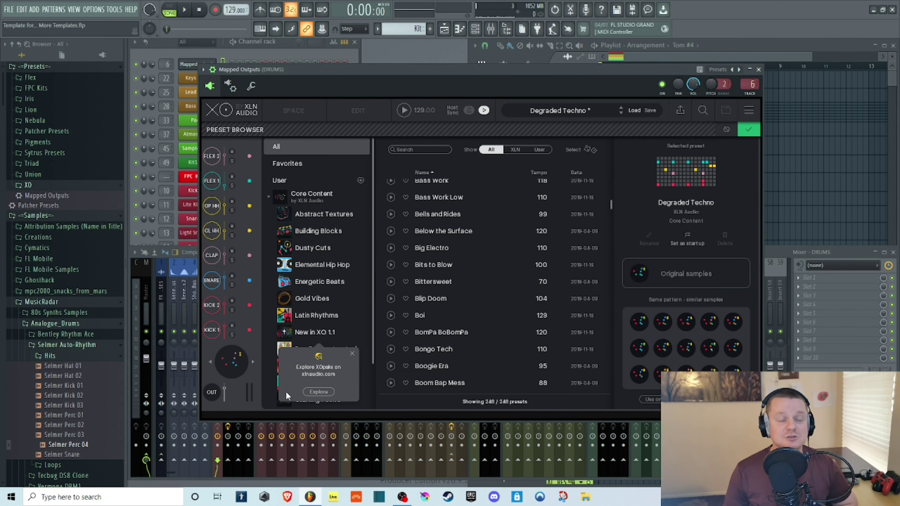
pyautogui.click(353, 353)
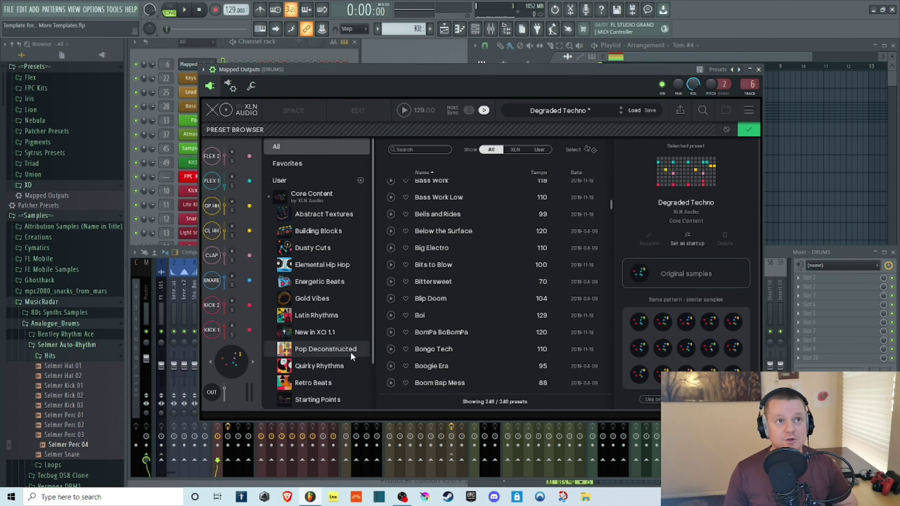
pyautogui.click(307, 312)
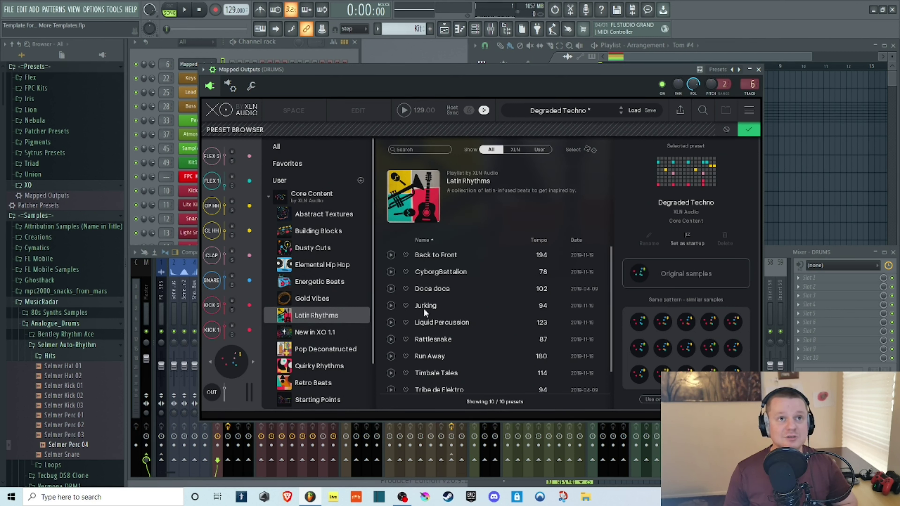
# Load the Back to Front preset, set the project tempo to 186, and play the beat.
pyautogui.click(392, 255)
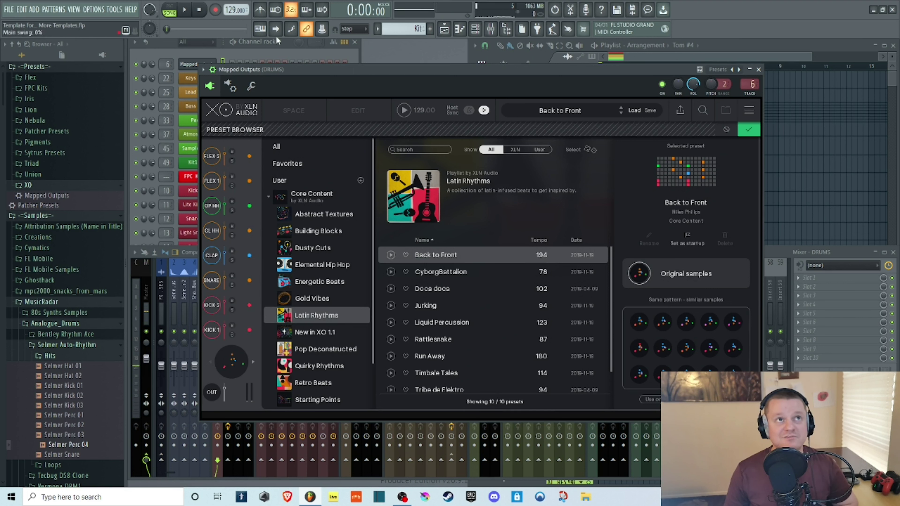
pyautogui.moveTo(235, 9); pyautogui.dragTo(235, 11)
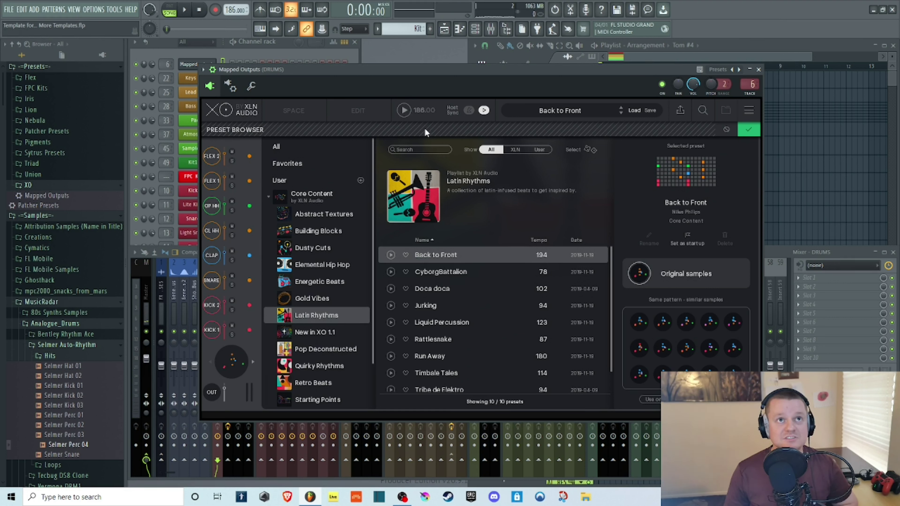
pyautogui.click(405, 111)
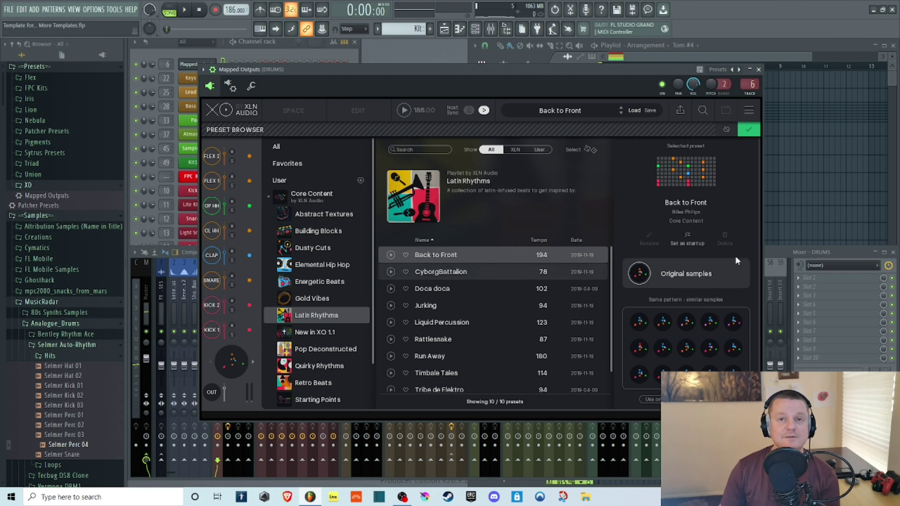
# Step the Back to Front kit forward through several similar-sample variations, listening to the beat between changes.
pyautogui.click(252, 361)
pyautogui.click(252, 361)
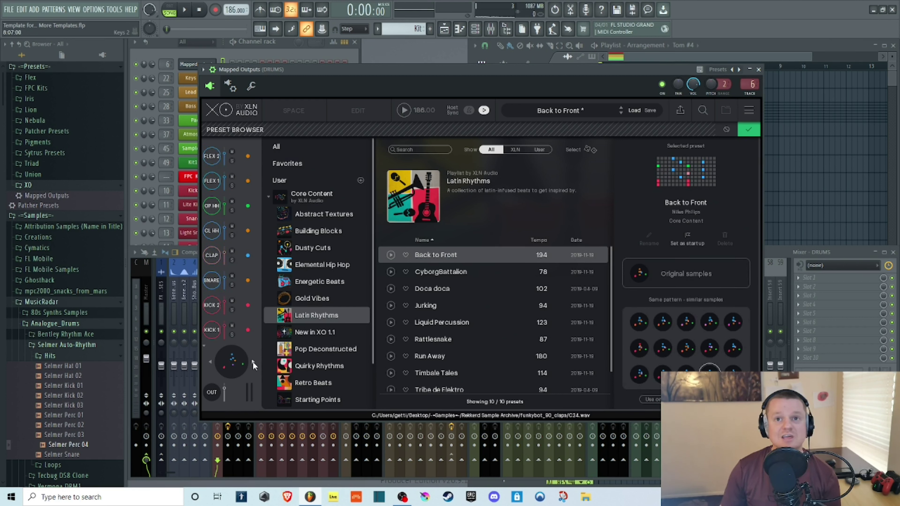
pyautogui.click(252, 362)
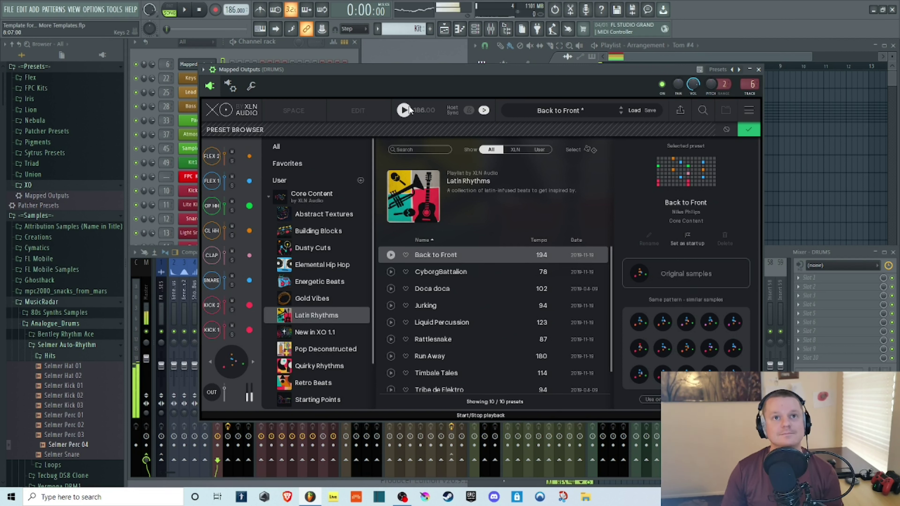
pyautogui.click(252, 361)
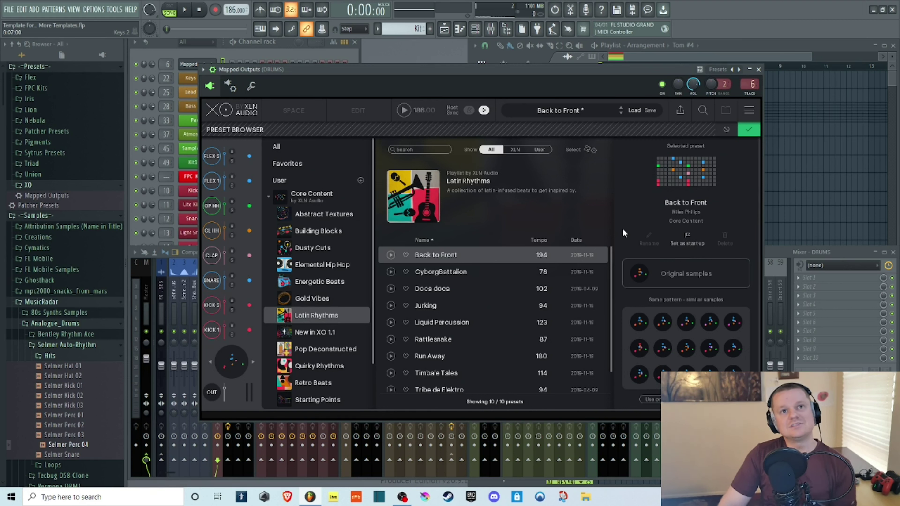
# Set Back to Front as the startup preset, accept the preset browser changes, and show the Edit view.
pyautogui.click(681, 237)
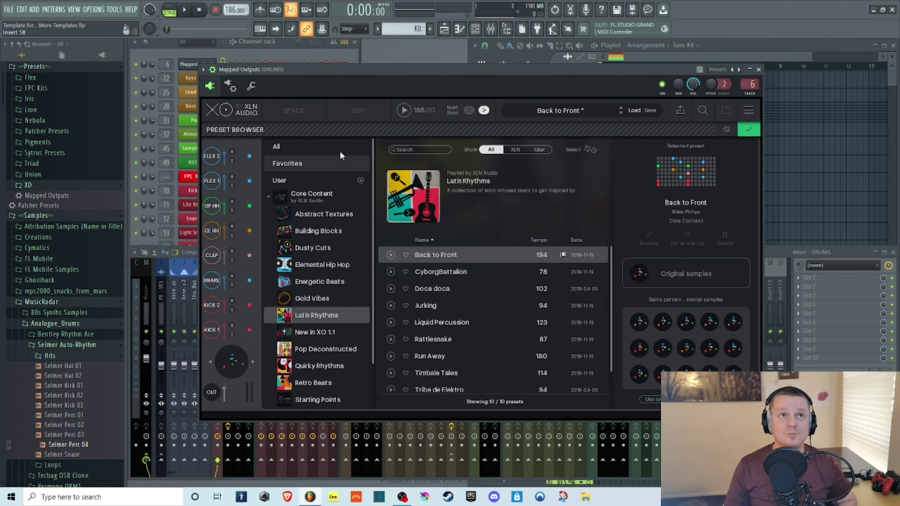
pyautogui.click(746, 130)
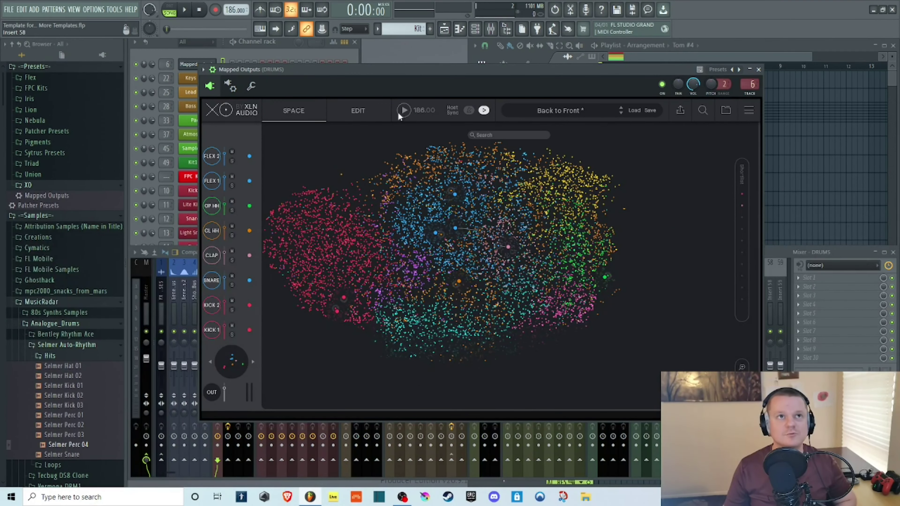
pyautogui.click(359, 111)
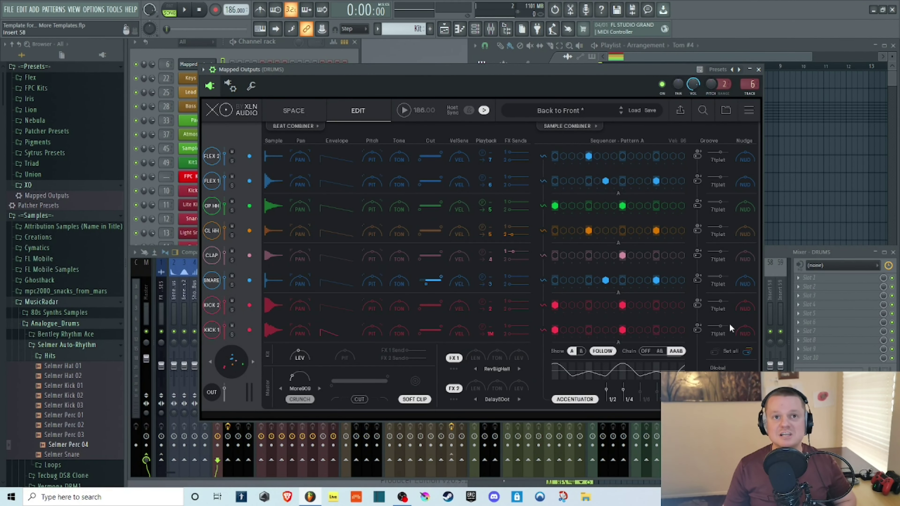
# Play and stop the Back to Front beat in the Edit view, and open the Sample Combiner.
pyautogui.click(405, 110)
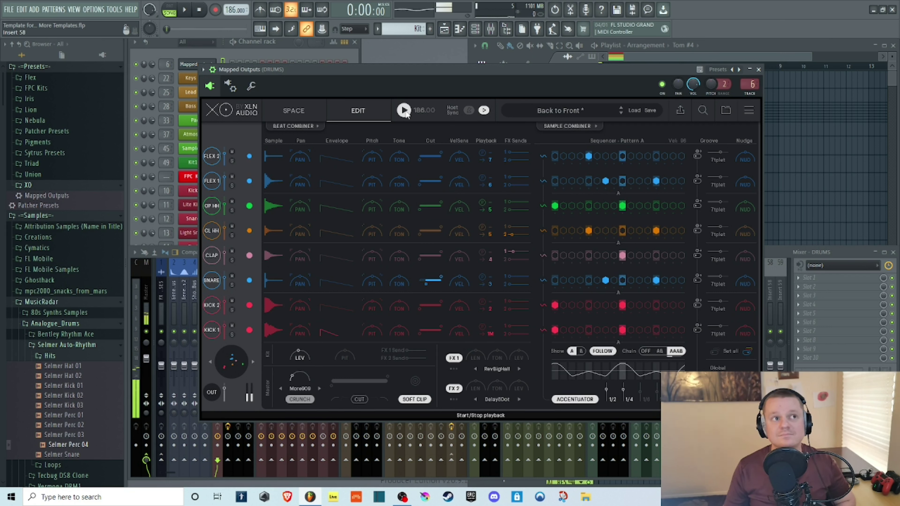
pyautogui.click(404, 111)
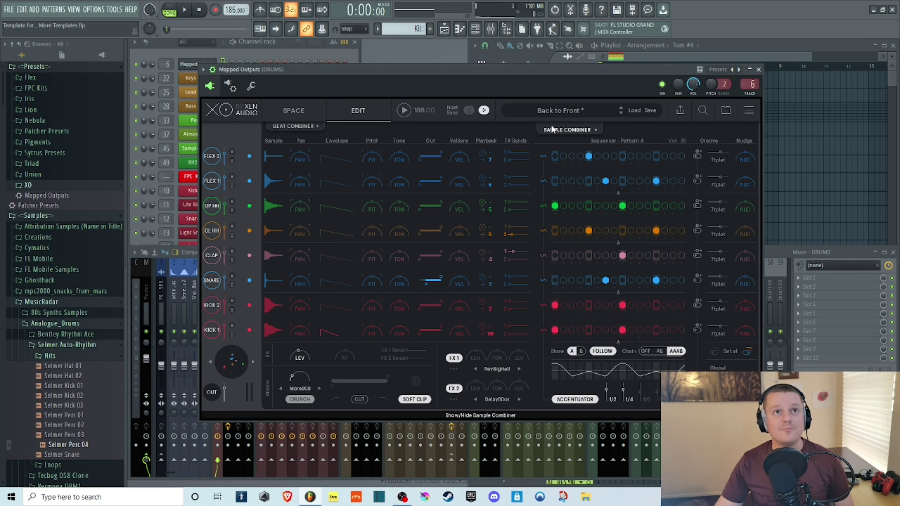
pyautogui.click(584, 130)
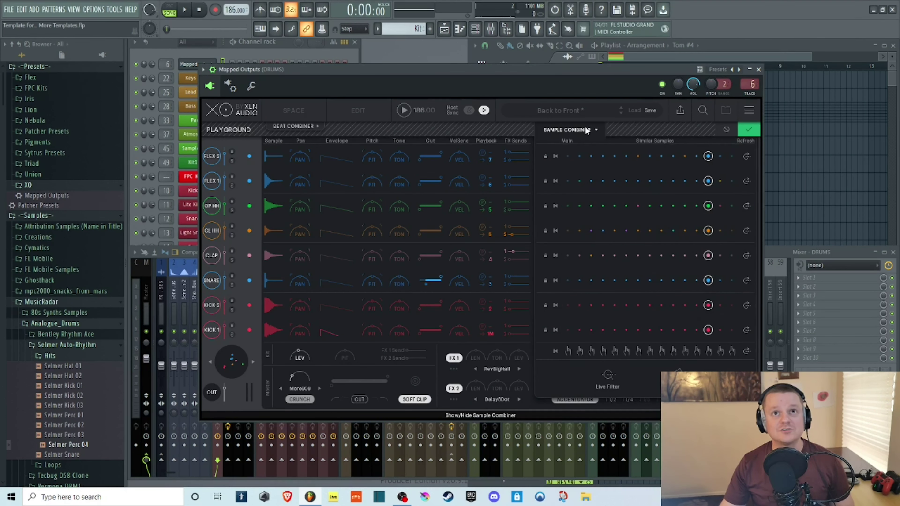
# Close the Sample Combiner and accept its changes, and briefly show the Export WAV & MIDI panel.
pyautogui.click(586, 130)
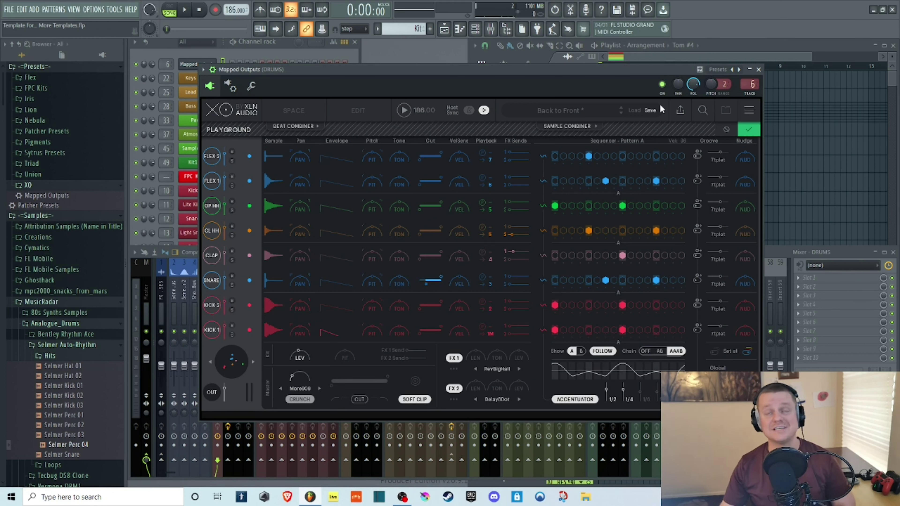
pyautogui.click(744, 128)
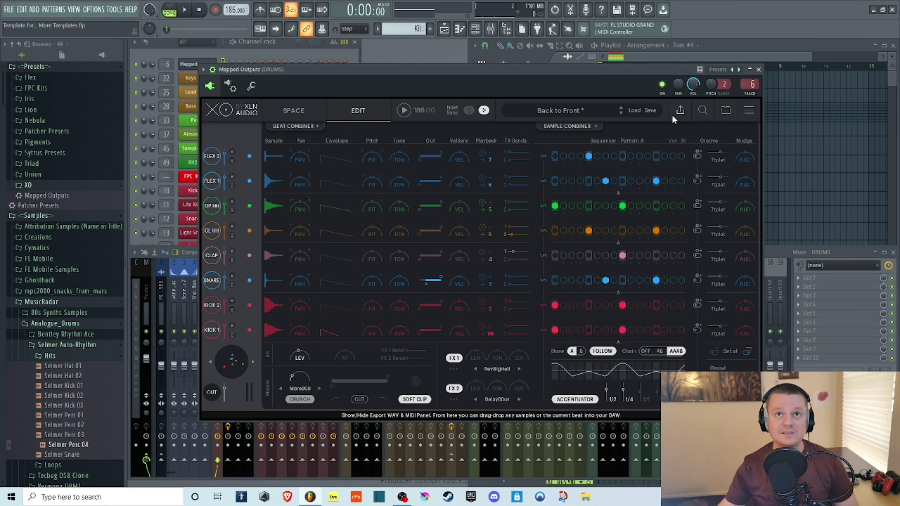
pyautogui.click(681, 110)
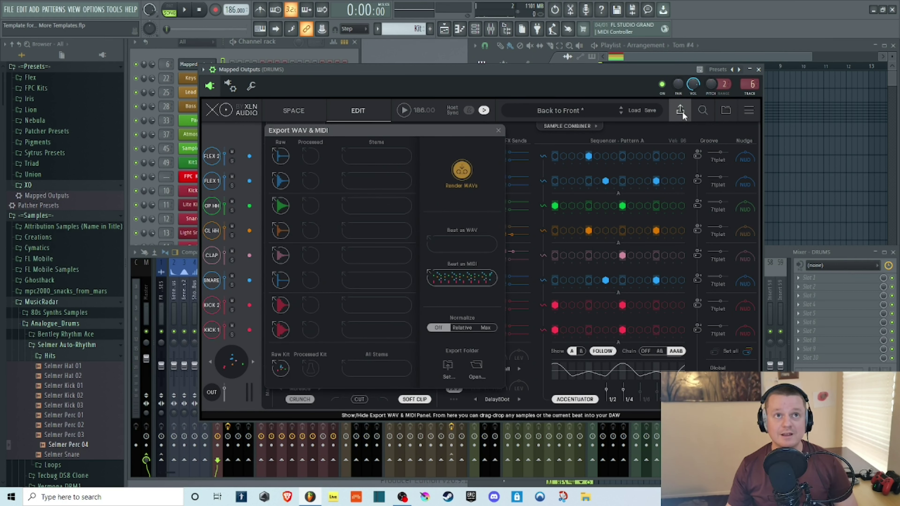
pyautogui.moveTo(377, 133); pyautogui.dragTo(333, 124)
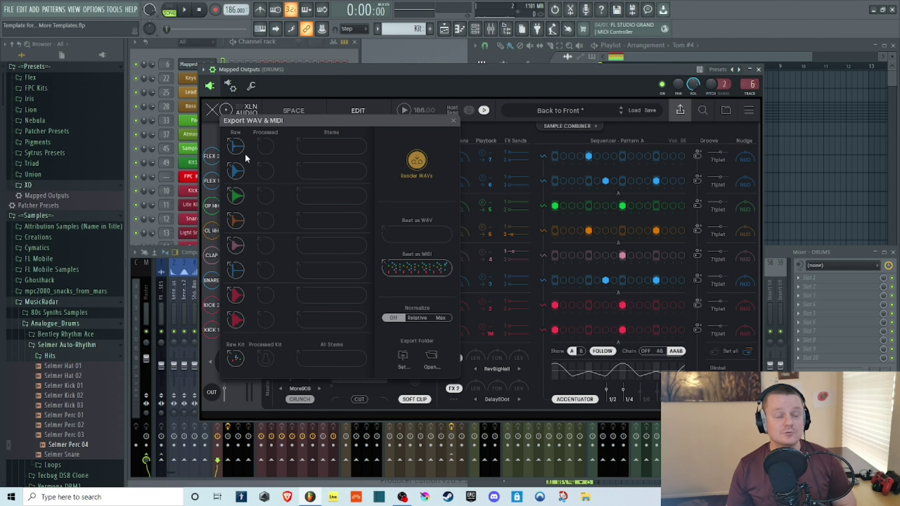
pyautogui.click(453, 121)
# Adjust pitch and tone across the open and closed hi-hats, snare and both kicks, setting the closed hi-hat's tone to 3.4 dB.
pyautogui.scroll(2, 396, 233)
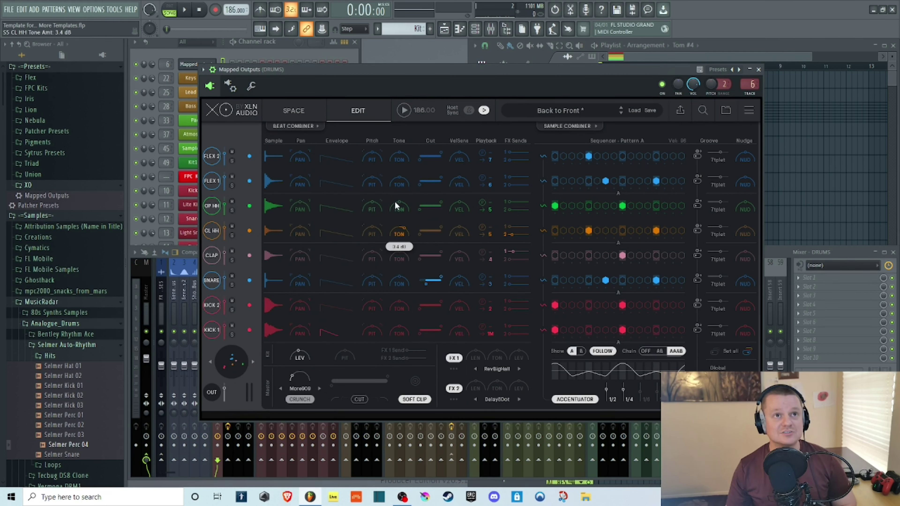
pyautogui.scroll(1, 399, 206)
pyautogui.scroll(2, 372, 206)
pyautogui.scroll(2, 372, 281)
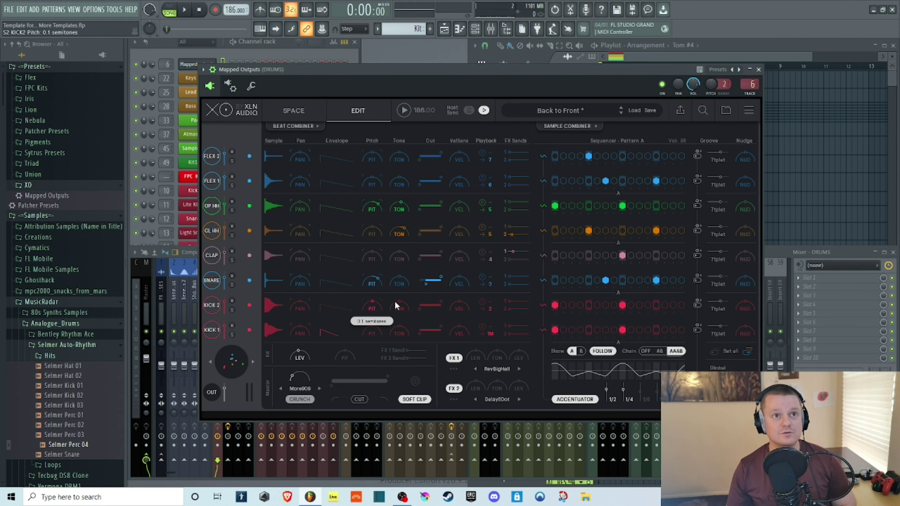
pyautogui.scroll(3, 396, 306)
pyautogui.scroll(-2, 372, 333)
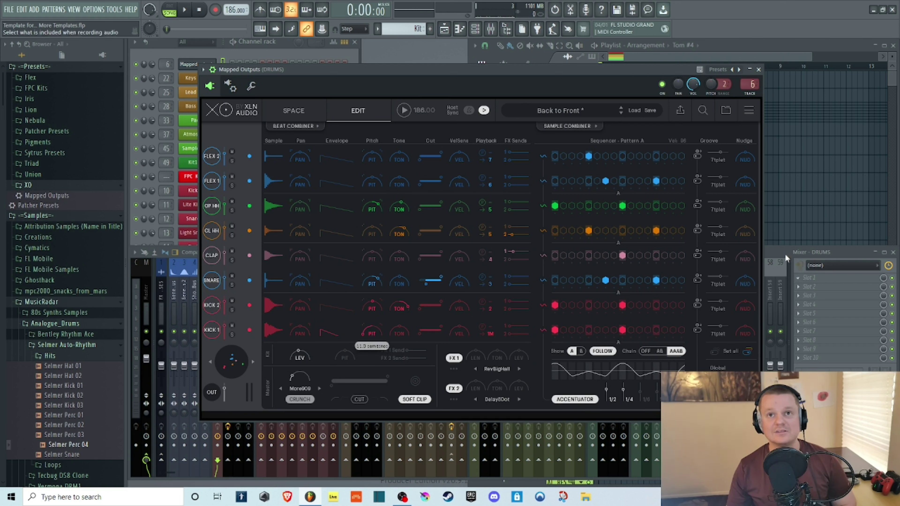
# From the Export WAV & MIDI panel, load Flex 2's raw sample into the sampler channel routed to mixer track 10, and audition it.
pyautogui.click(680, 110)
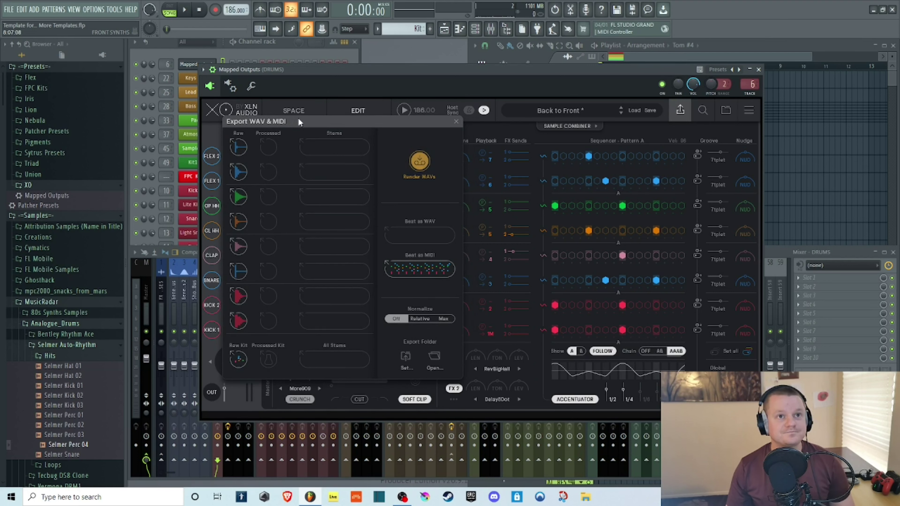
pyautogui.click(234, 146)
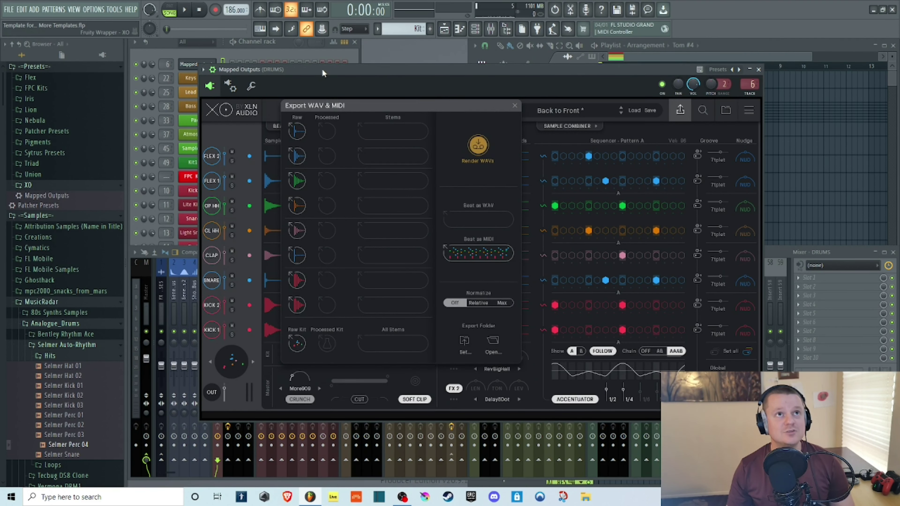
pyautogui.moveTo(319, 69); pyautogui.dragTo(576, 62)
pyautogui.moveTo(258, 147); pyautogui.dragTo(204, 189)
pyautogui.press('n')
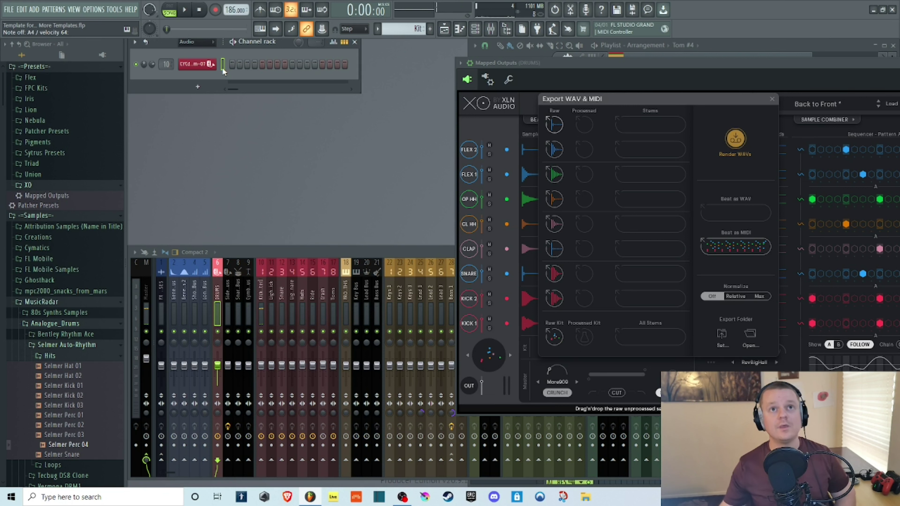
# Render the WAVs and replace the sample in the track 10 channel with Flex 2's processed version.
pyautogui.click(547, 99)
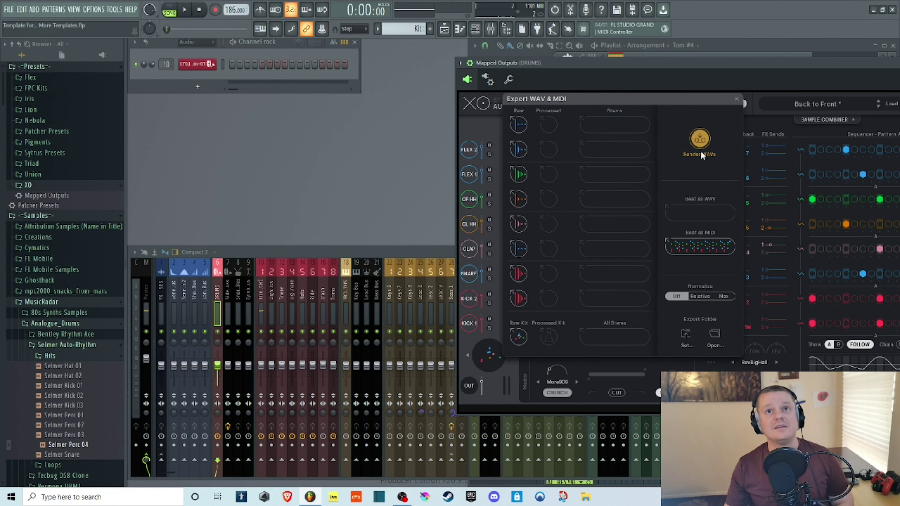
pyautogui.click(699, 138)
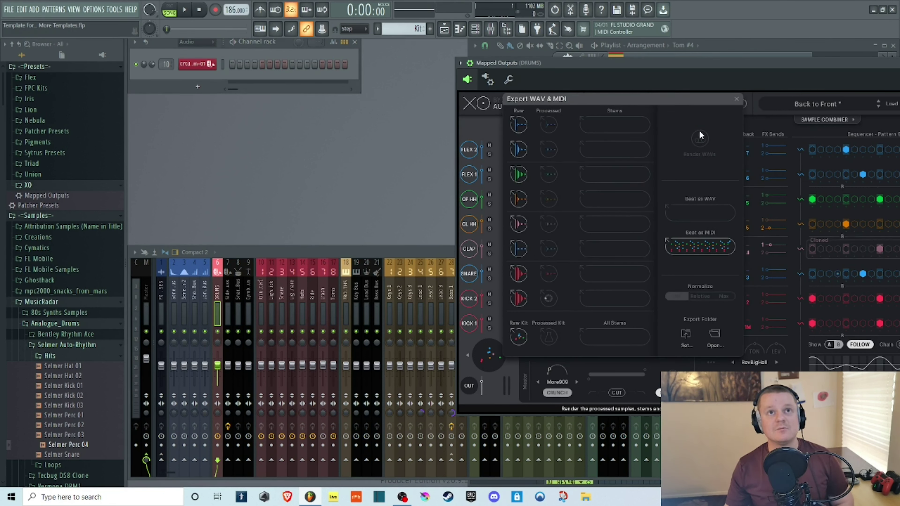
pyautogui.moveTo(673, 103); pyautogui.dragTo(821, 308)
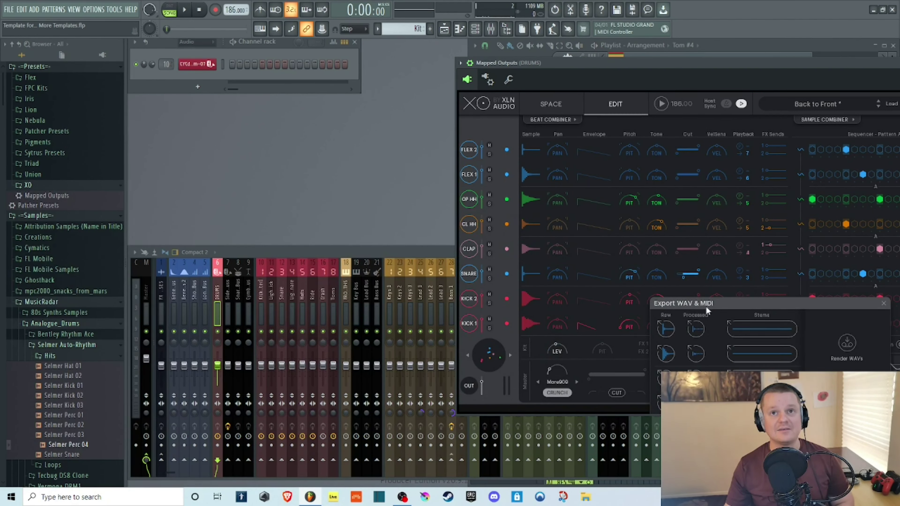
pyautogui.moveTo(707, 311); pyautogui.dragTo(641, 106)
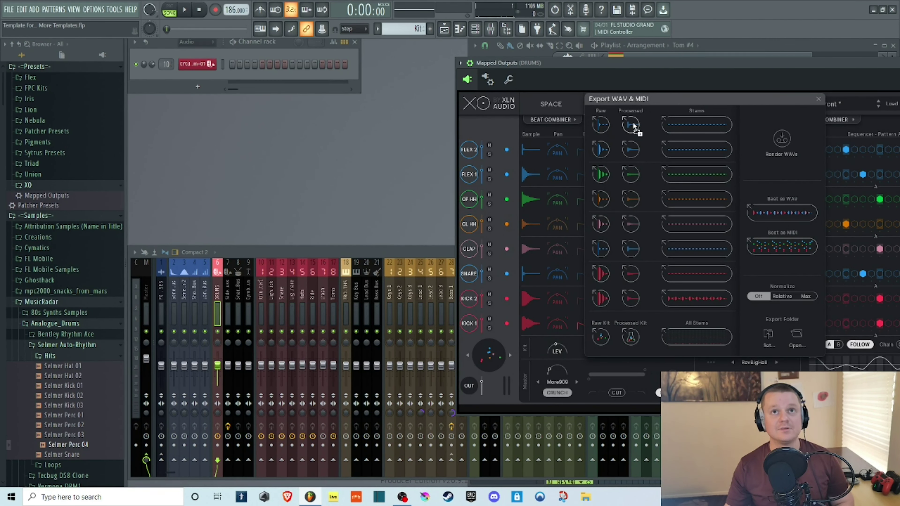
pyautogui.moveTo(200, 69); pyautogui.dragTo(199, 65)
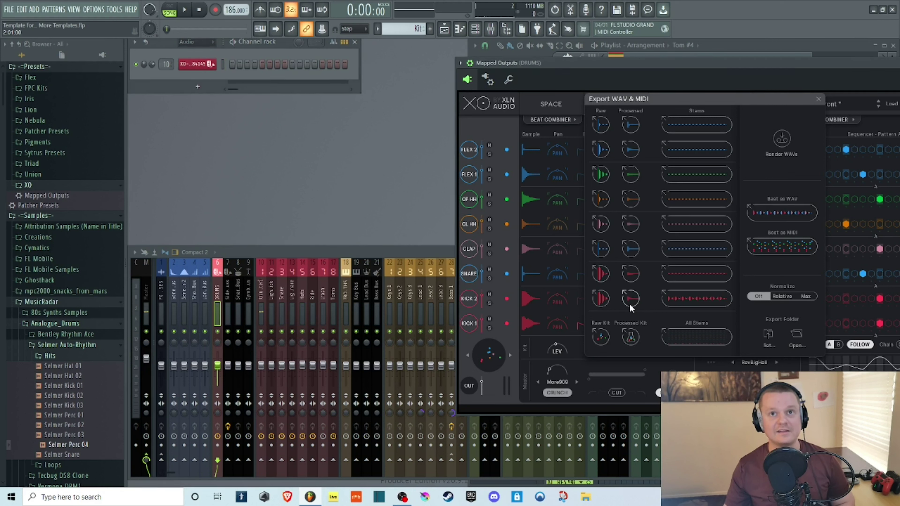
pyautogui.click(222, 65)
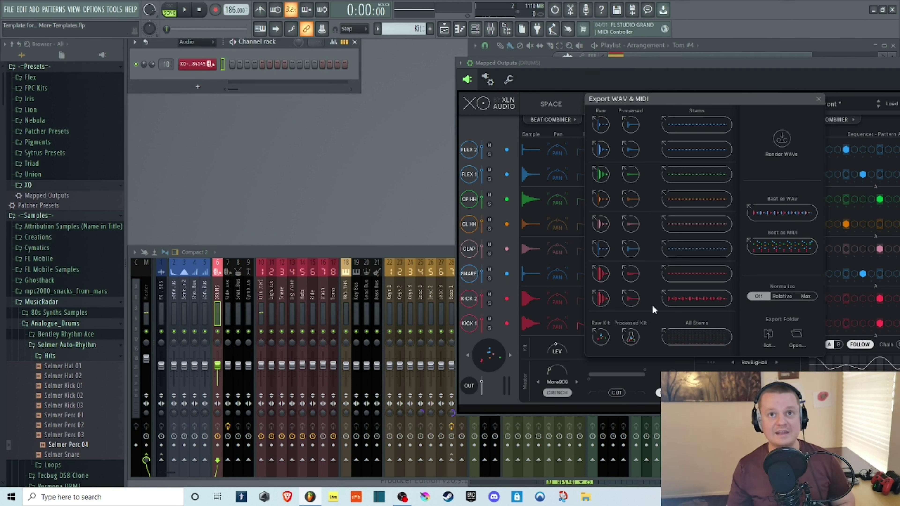
# Load Kick 1's raw sample into the track 10 channel and reposition the export panel and plugin window.
pyautogui.moveTo(601, 298); pyautogui.dragTo(212, 67)
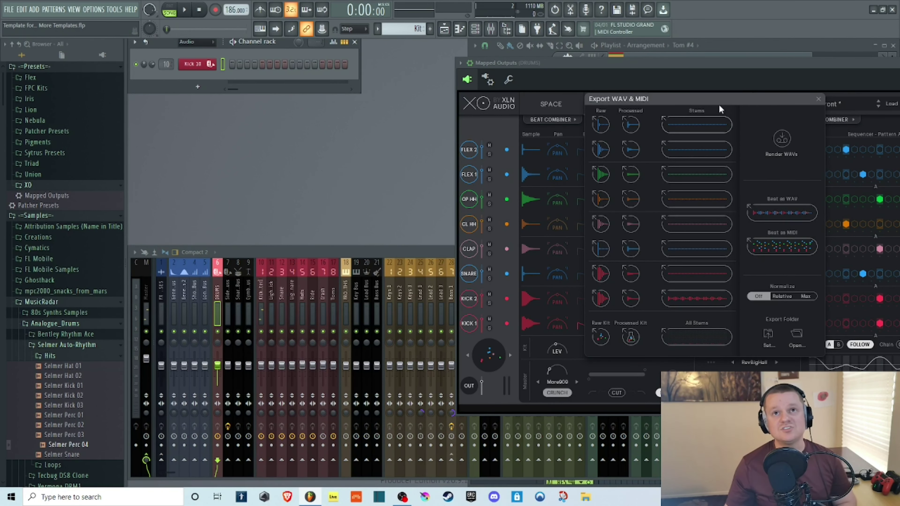
pyautogui.moveTo(719, 105); pyautogui.dragTo(638, 121)
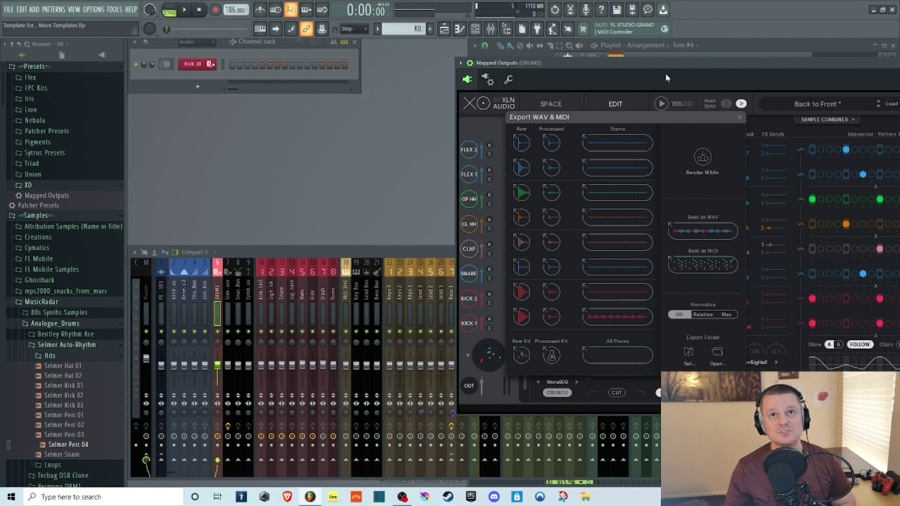
pyautogui.moveTo(666, 77); pyautogui.dragTo(527, 63)
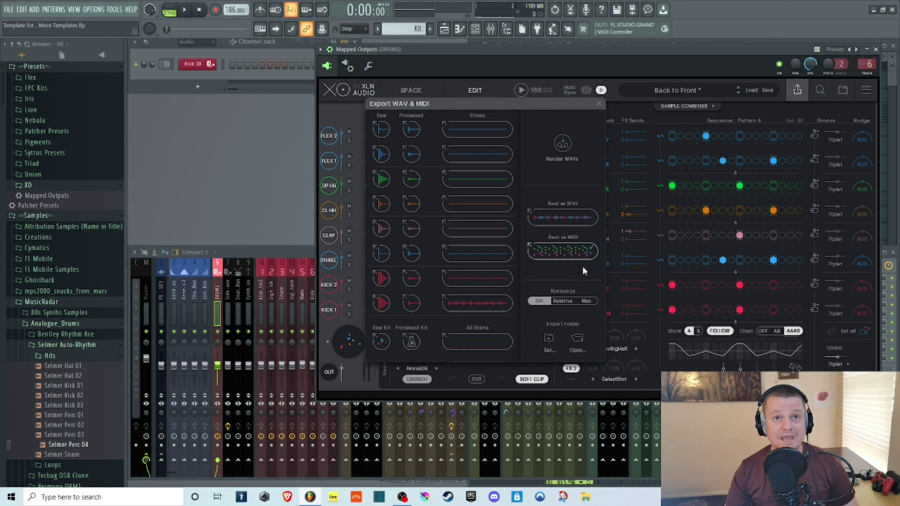
# Export the beat as MIDI onto the Kick 10 channel and view its notes in the Piano roll.
pyautogui.moveTo(570, 252); pyautogui.dragTo(200, 66)
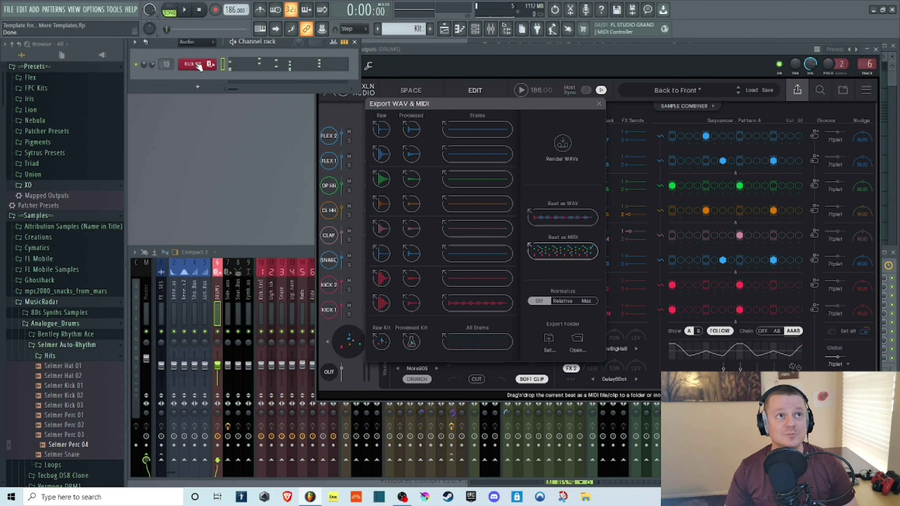
pyautogui.rightClick(199, 66)
pyautogui.click(230, 64)
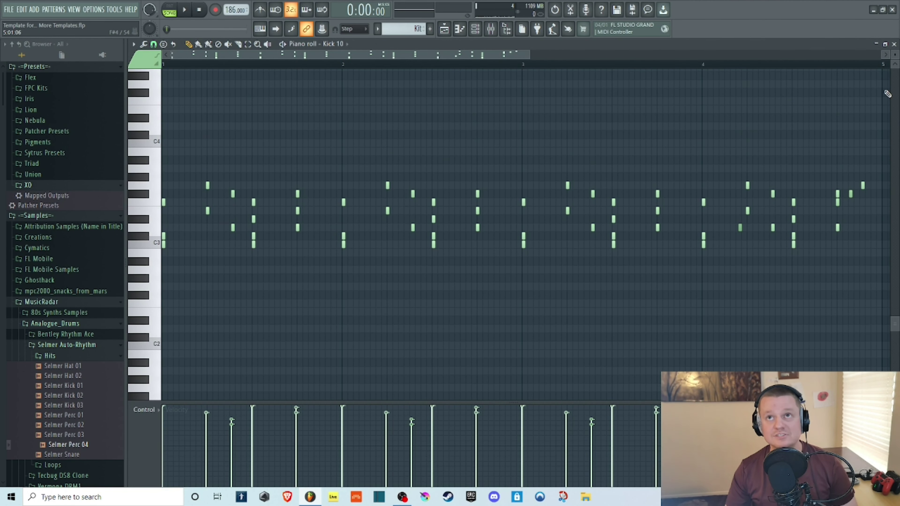
pyautogui.click(893, 43)
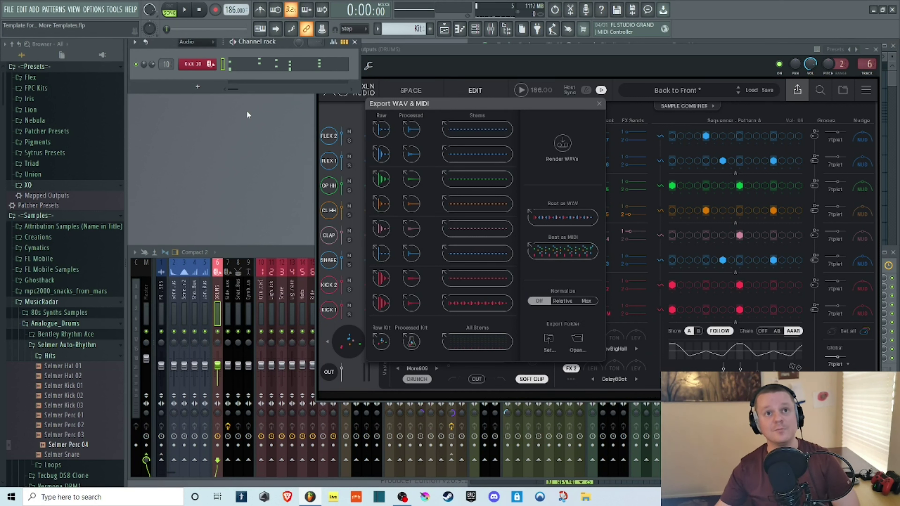
# Switch normalization to Relative and back to Off, and load the raw kit into the Channel rack as separate channels.
pyautogui.click(564, 301)
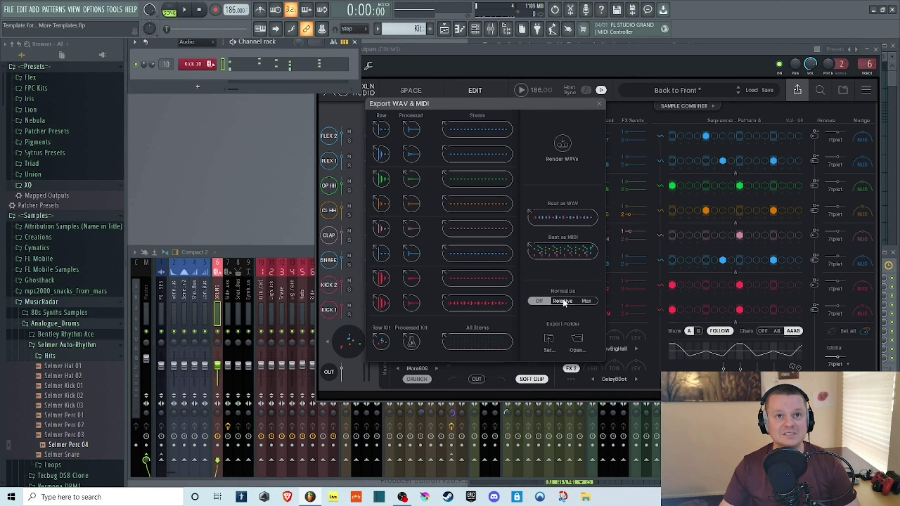
pyautogui.click(538, 300)
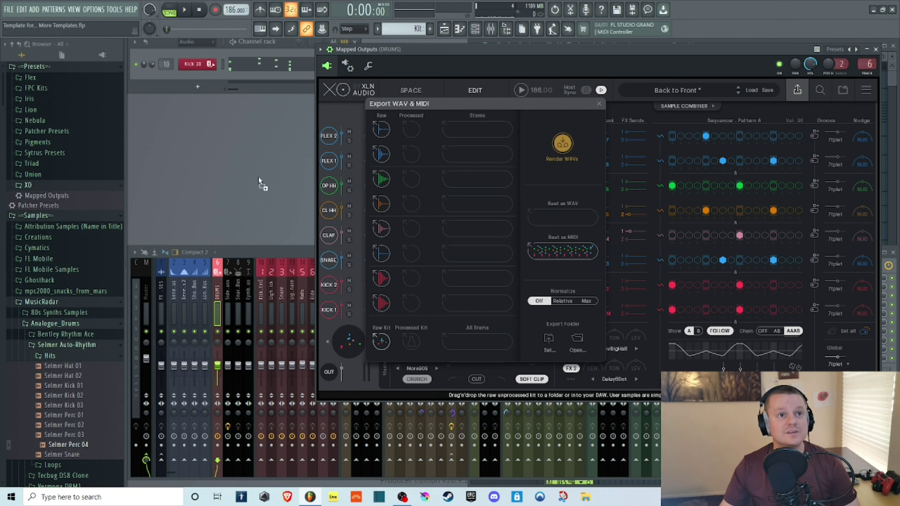
pyautogui.moveTo(259, 182); pyautogui.dragTo(356, 349)
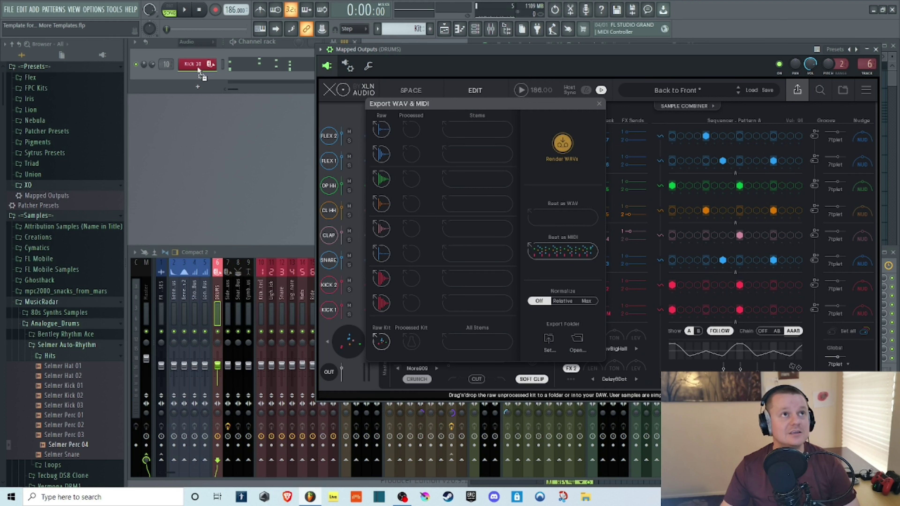
pyautogui.moveTo(199, 73); pyautogui.dragTo(198, 75)
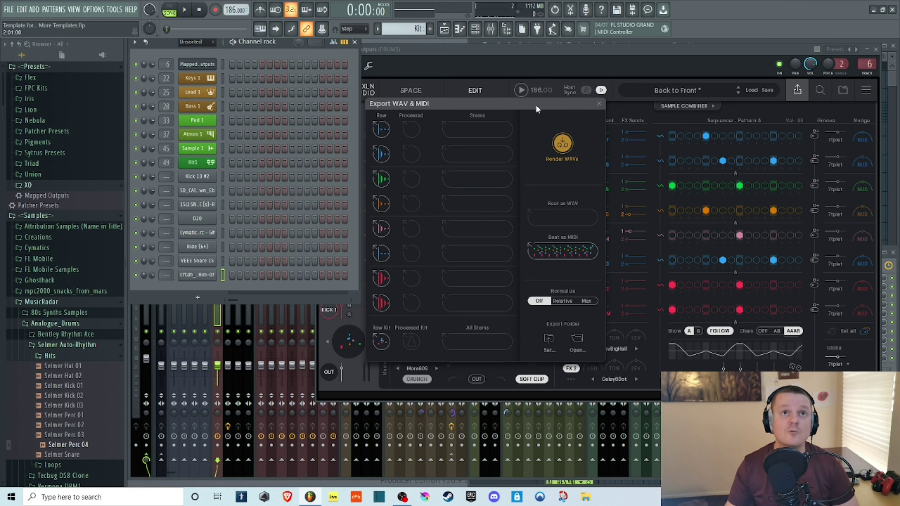
# Render the kit's WAVs again and close the Export WAV & MIDI panel.
pyautogui.moveTo(535, 109); pyautogui.dragTo(502, 103)
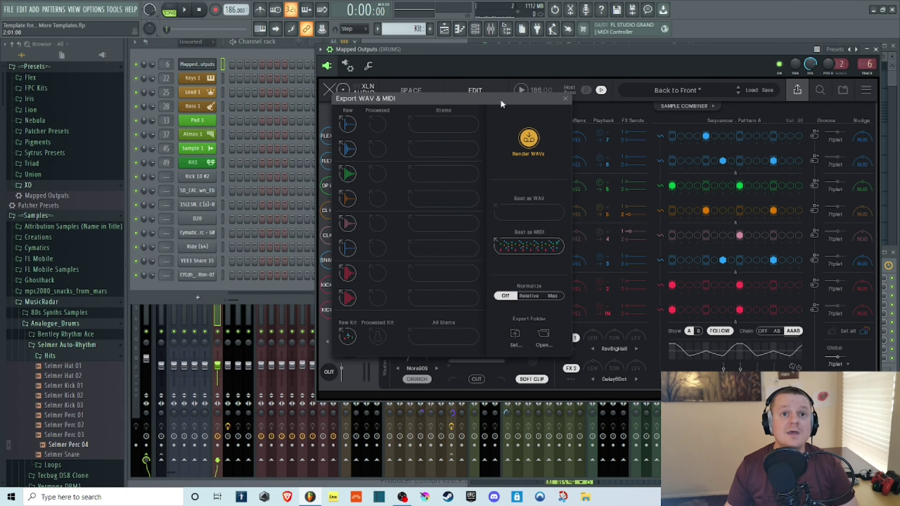
pyautogui.click(527, 163)
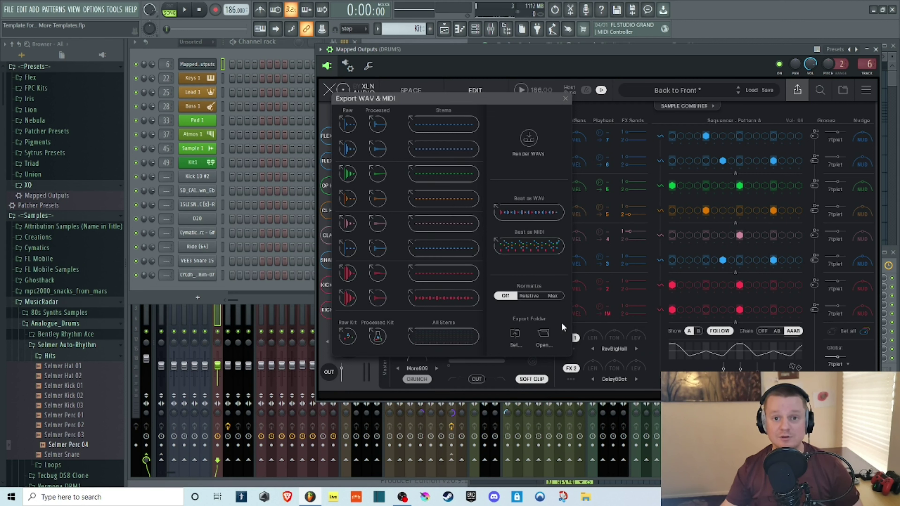
pyautogui.click(566, 99)
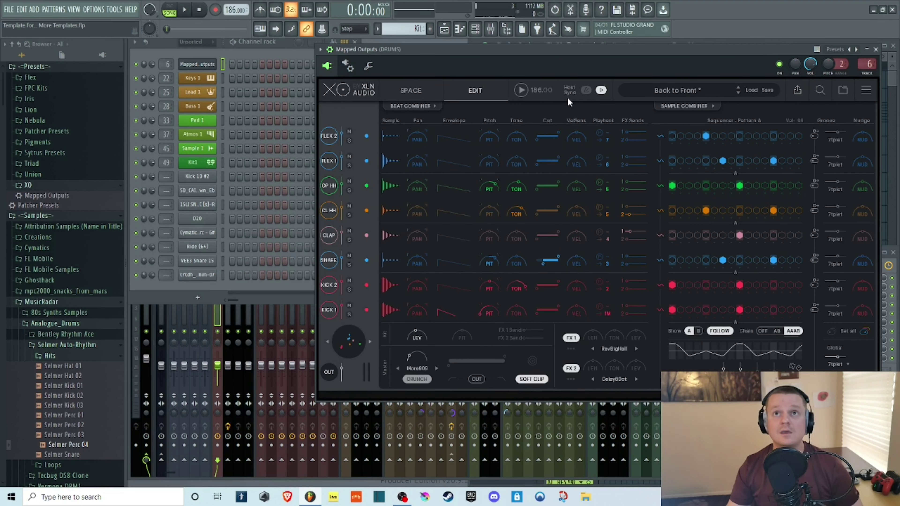
# In Search & Filter, exclude the sample folders from Royalty Free Samples down to WAProduction.
pyautogui.click(820, 91)
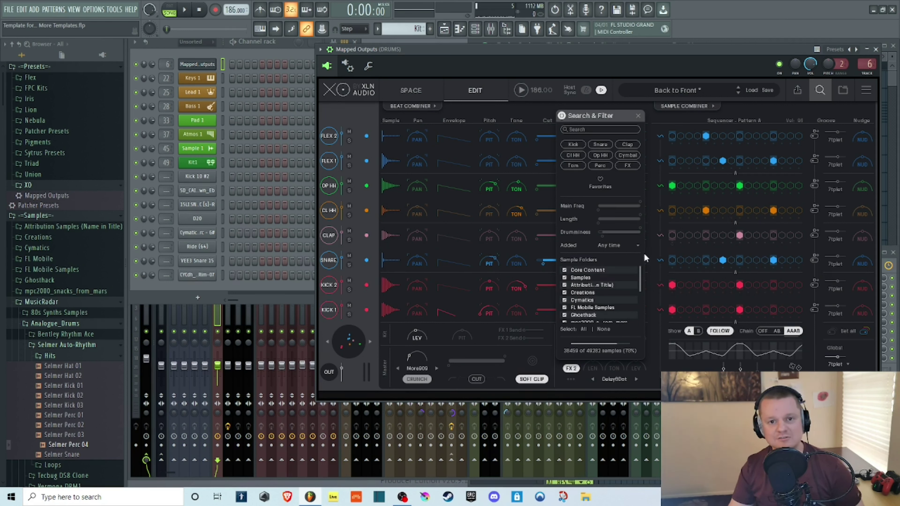
pyautogui.moveTo(640, 281); pyautogui.dragTo(644, 317)
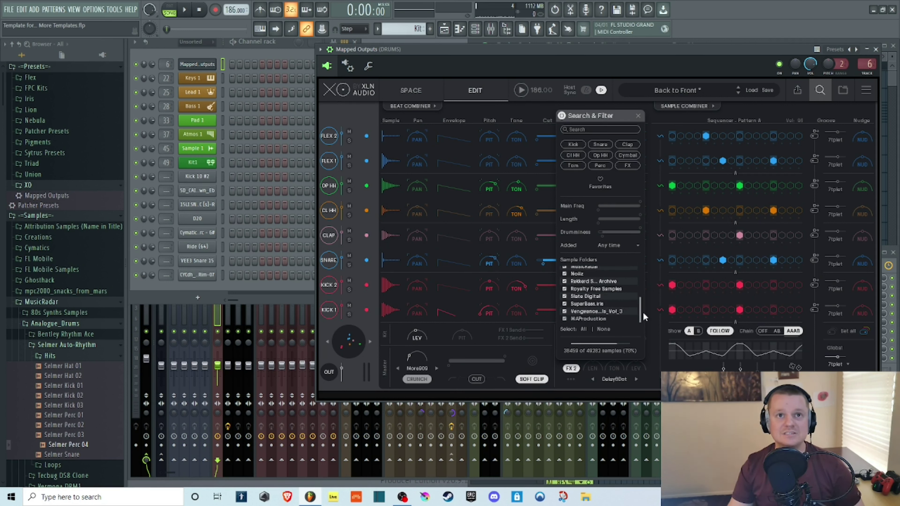
pyautogui.moveTo(565, 321); pyautogui.dragTo(565, 288)
# In the Space view, move Search & Filter aside and exclude more sample folders, including mpc2000_snacks_from_mars and Ghosthack.
pyautogui.click(411, 90)
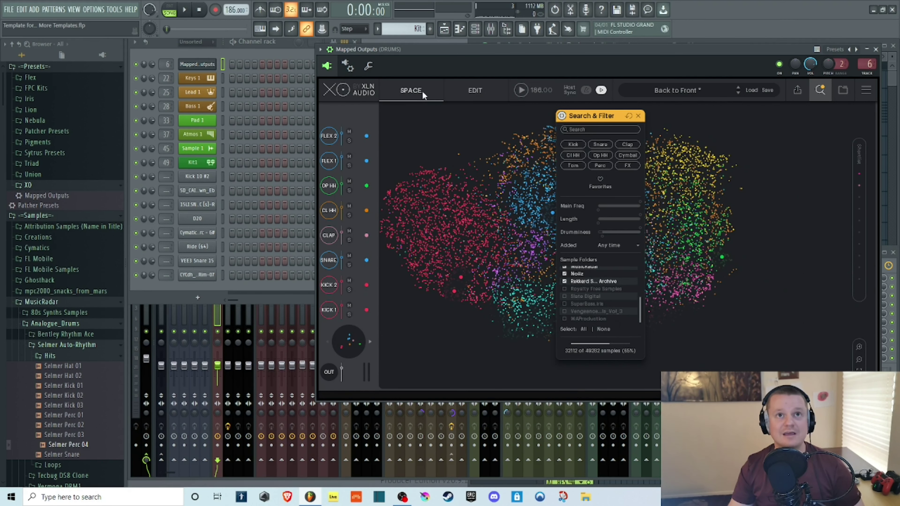
pyautogui.moveTo(613, 112); pyautogui.dragTo(745, 98)
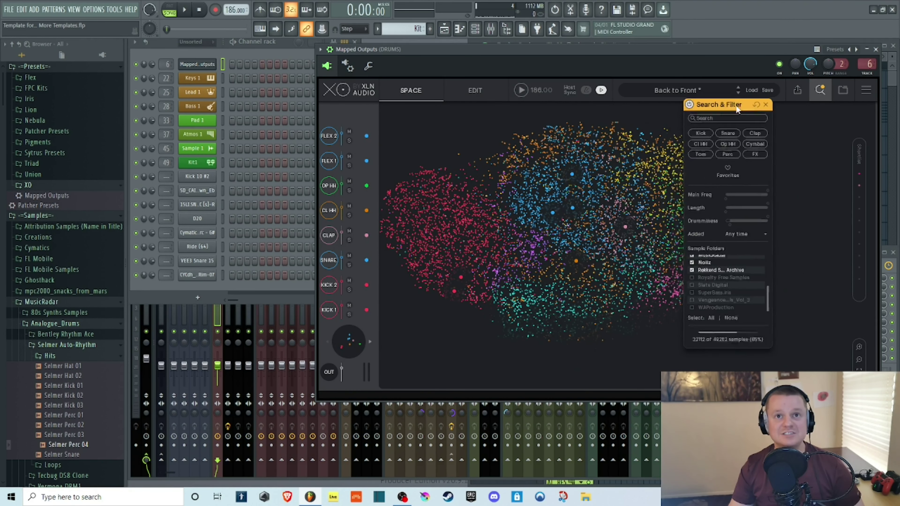
pyautogui.click(696, 262)
pyautogui.scroll(5, 740, 294)
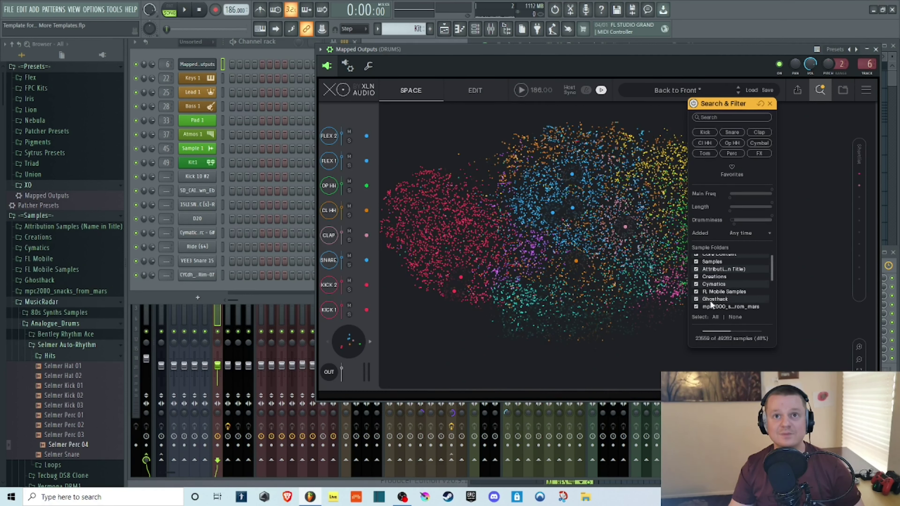
pyautogui.click(695, 306)
pyautogui.click(696, 298)
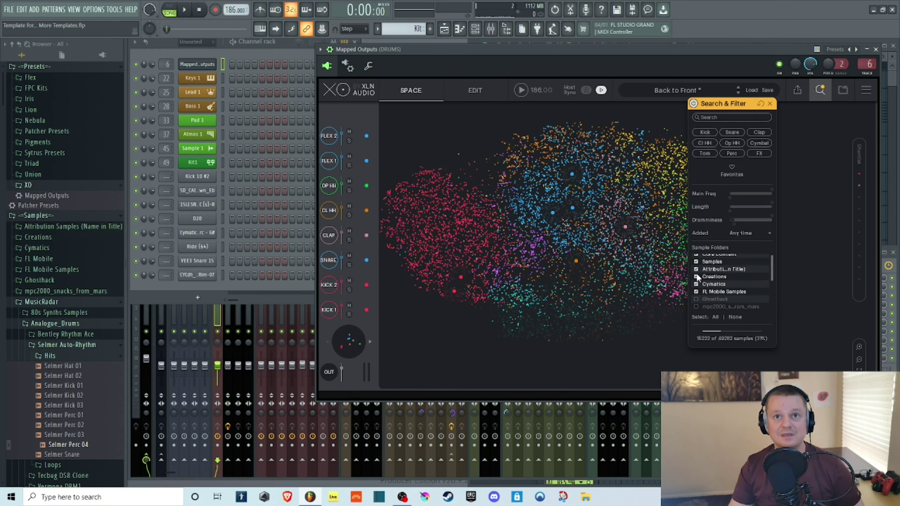
# Exclude the folders from FL Mobile Samples up to Core Content, and include only the Ghosthack folder.
pyautogui.click(696, 277)
pyautogui.click(696, 284)
pyautogui.click(696, 291)
pyautogui.click(696, 269)
pyautogui.scroll(1, 705, 283)
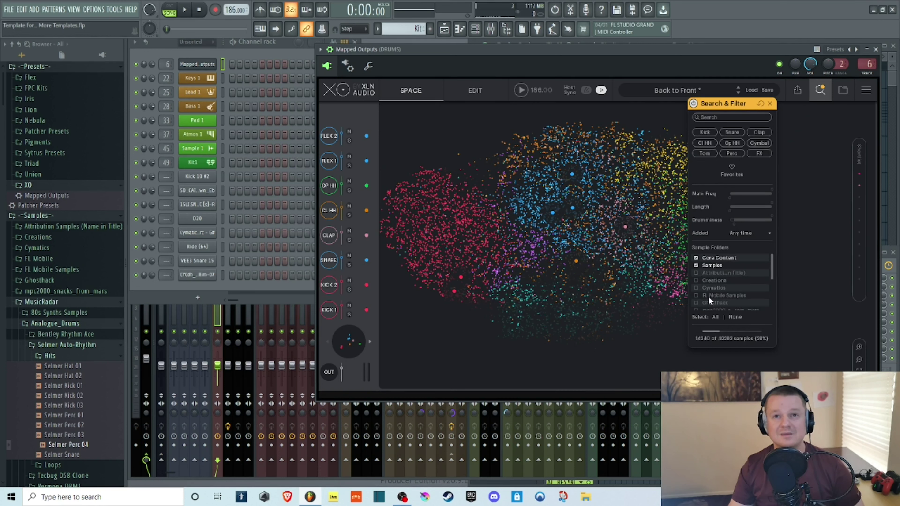
pyautogui.click(696, 257)
pyautogui.scroll(-2, 710, 288)
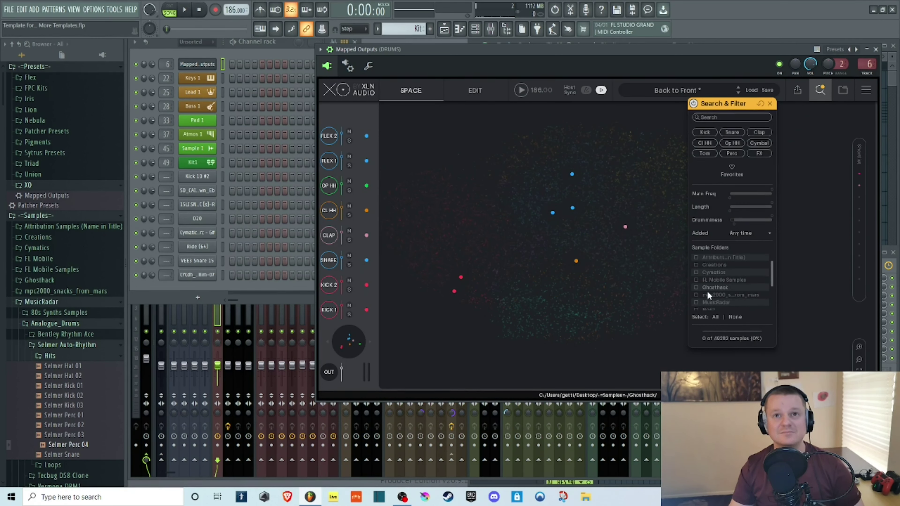
pyautogui.click(695, 287)
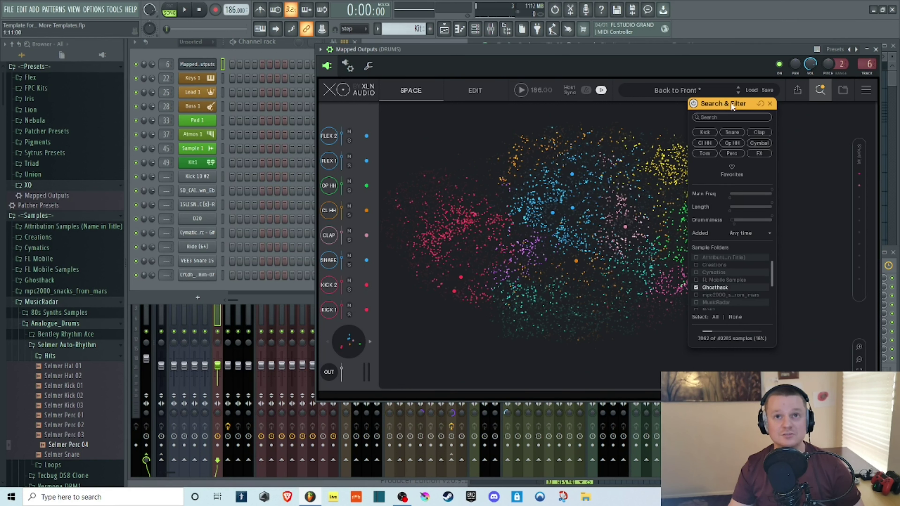
# Move Search & Filter clear of the sample map and audition Ghosthack samples around the kick cluster.
pyautogui.moveTo(732, 106); pyautogui.dragTo(773, 110)
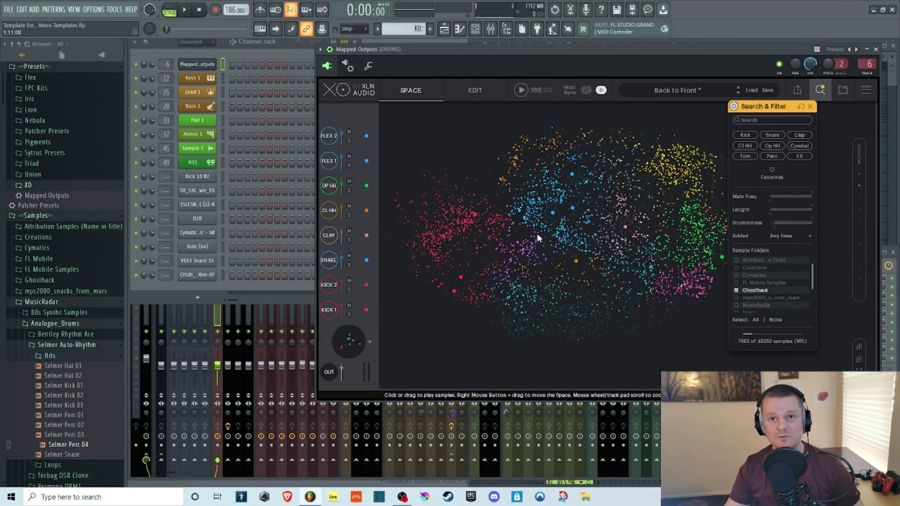
pyautogui.moveTo(477, 249); pyautogui.dragTo(462, 180)
pyautogui.scroll(5, 462, 177)
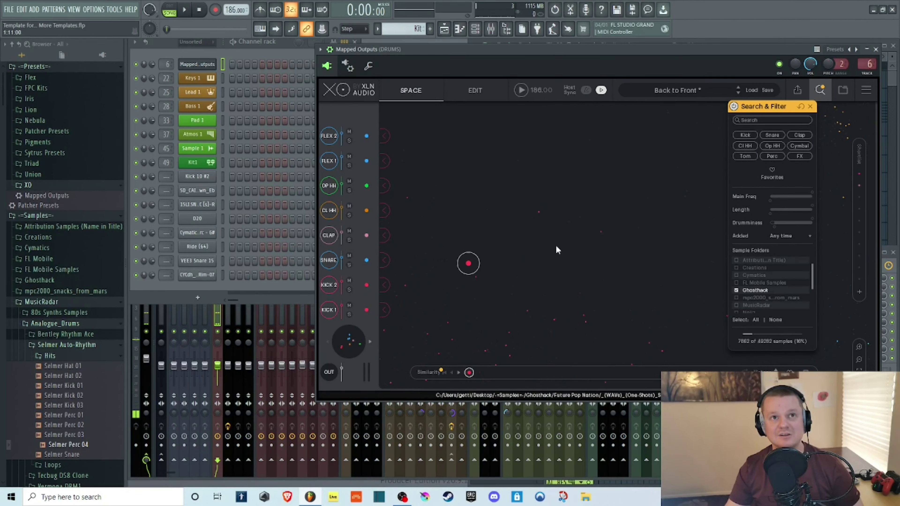
pyautogui.scroll(-4, 532, 284)
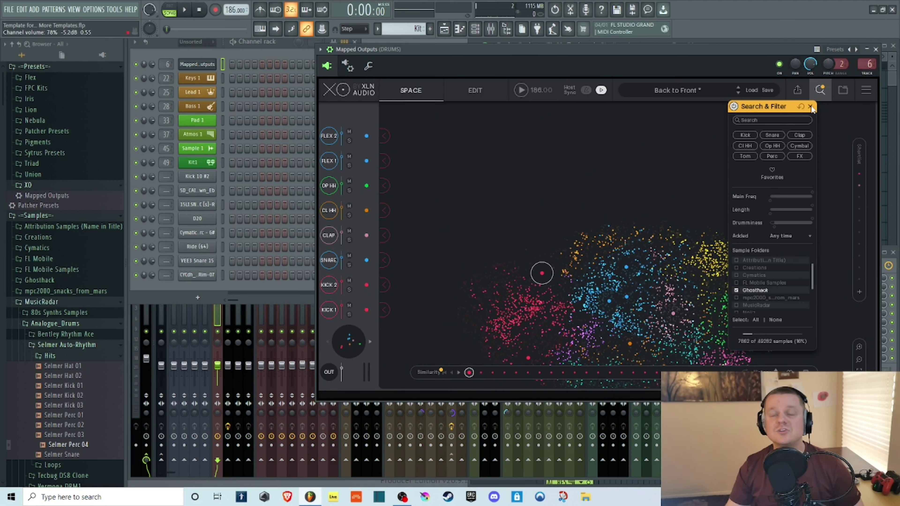
# Audition Ghosthack samples with the Perc and Kick category filters, keep only Kick active, and close Search & Filter.
pyautogui.click(773, 157)
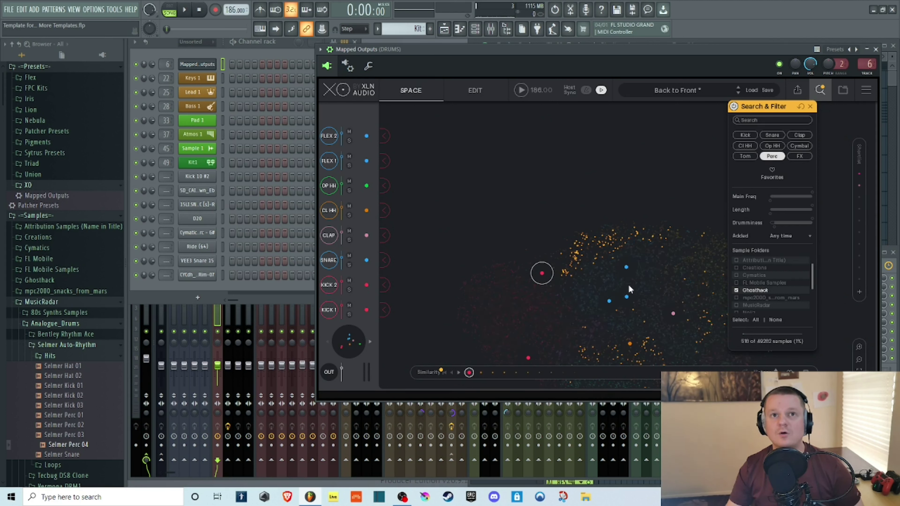
pyautogui.moveTo(501, 158); pyautogui.dragTo(490, 186)
pyautogui.click(745, 135)
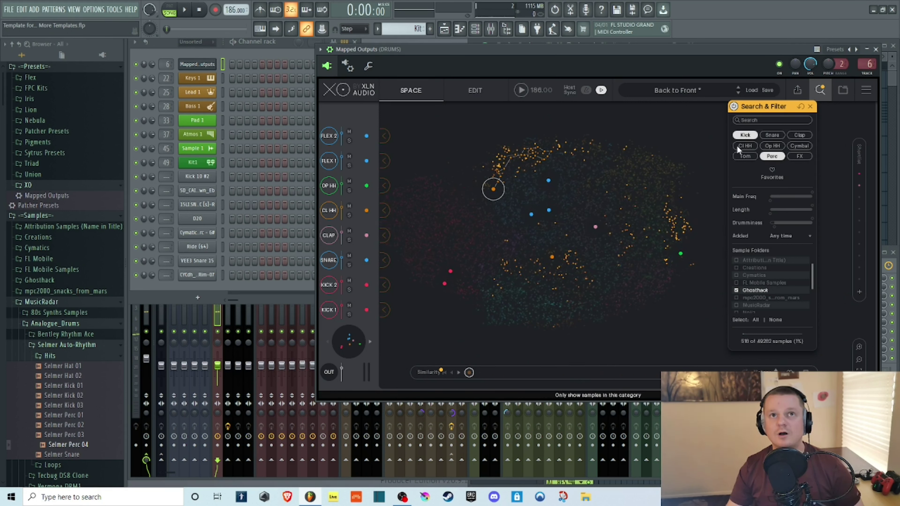
pyautogui.moveTo(466, 240); pyautogui.dragTo(432, 247)
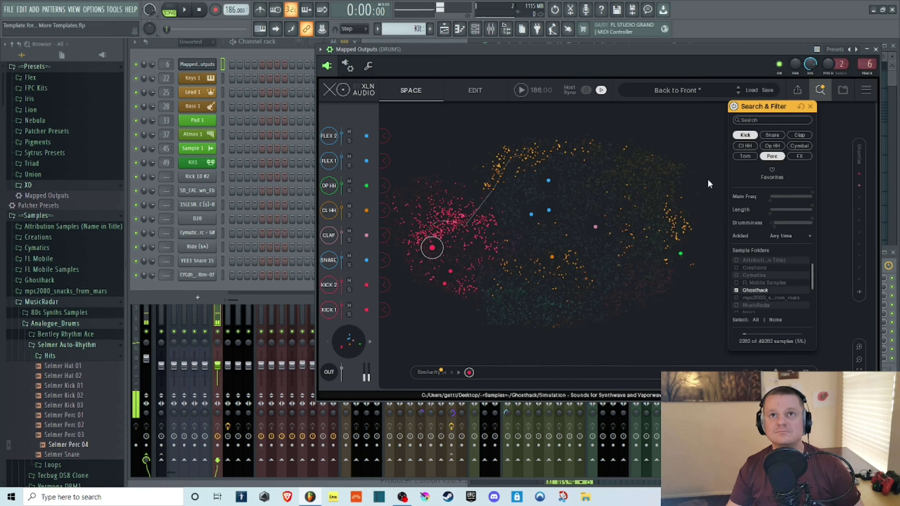
pyautogui.click(771, 156)
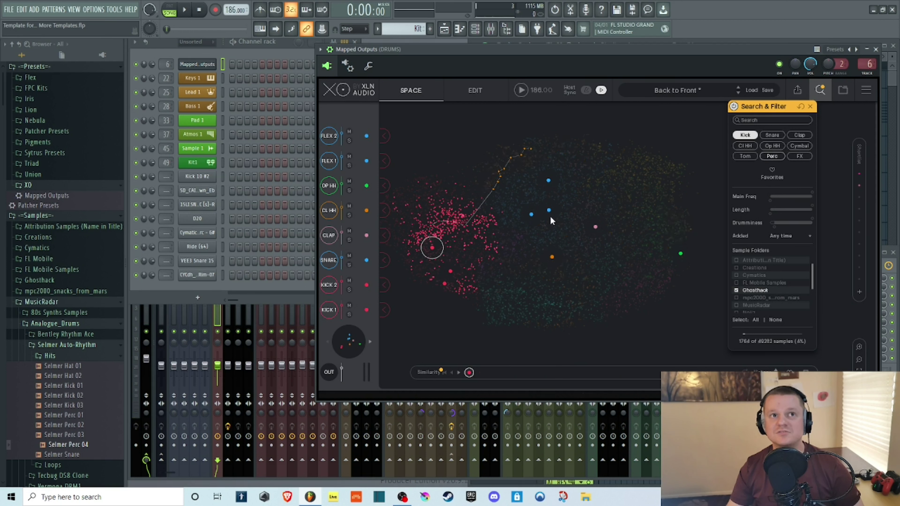
pyautogui.click(810, 107)
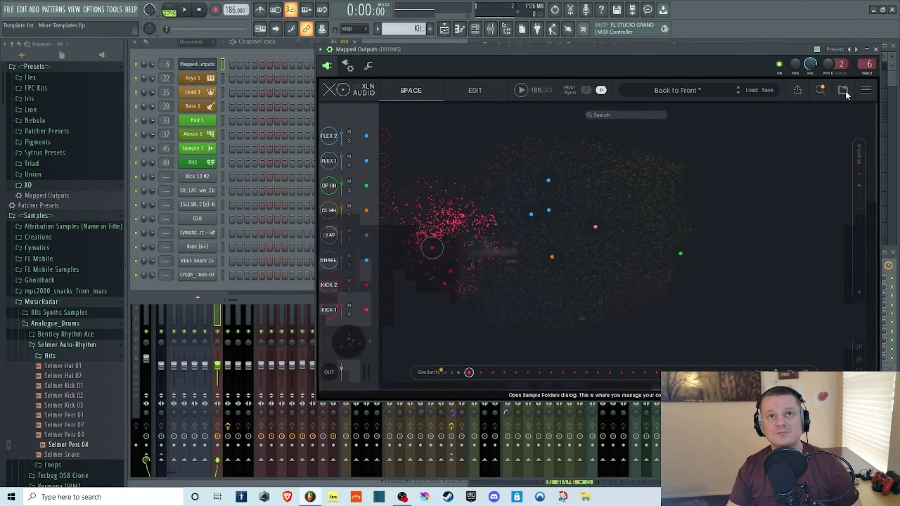
# Review the folder list in the Sample Folders dialog, close it, and audition another kick in the sample map.
pyautogui.click(837, 92)
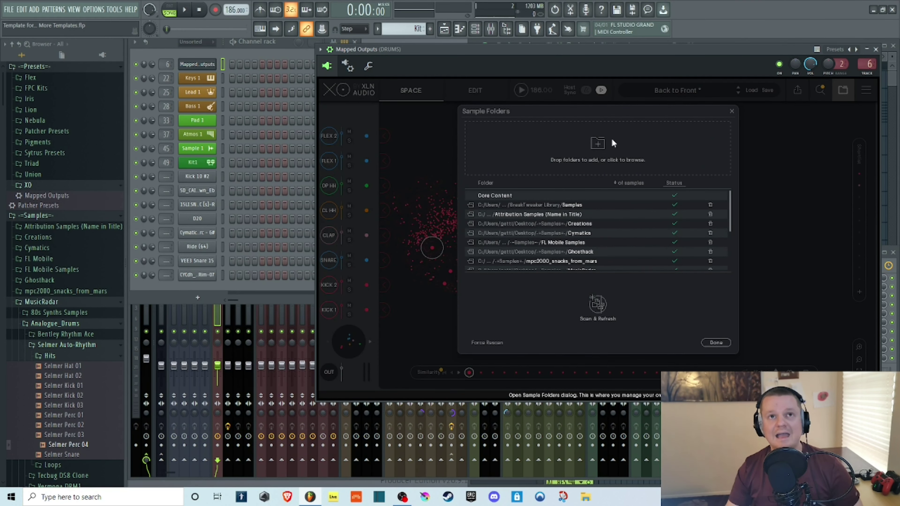
pyautogui.moveTo(728, 213); pyautogui.dragTo(736, 192)
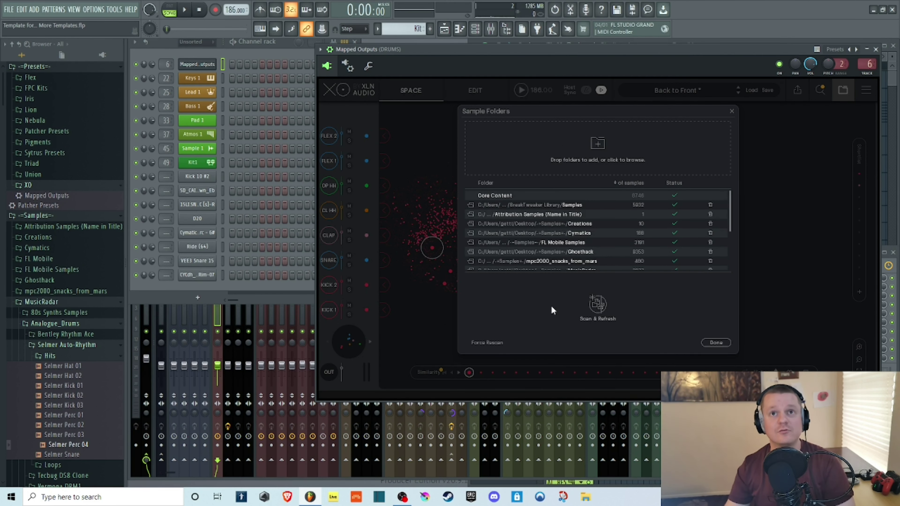
pyautogui.click(731, 112)
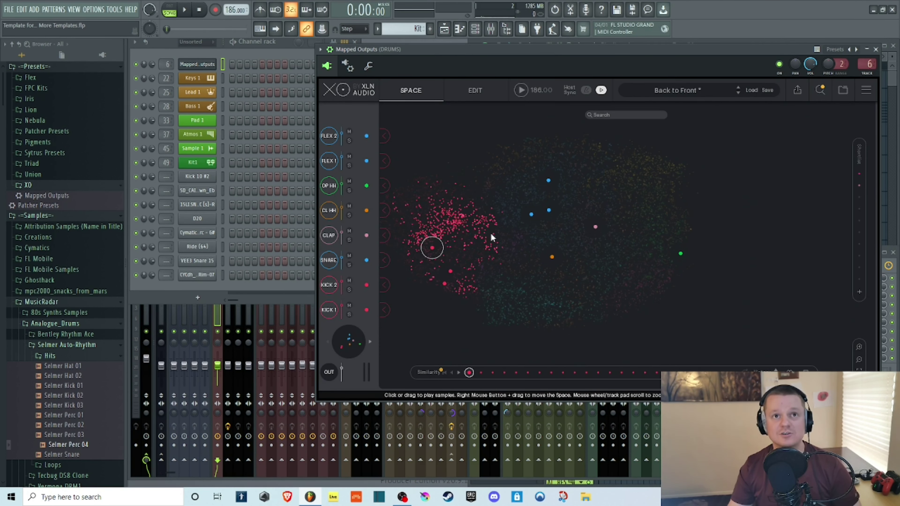
pyautogui.click(474, 236)
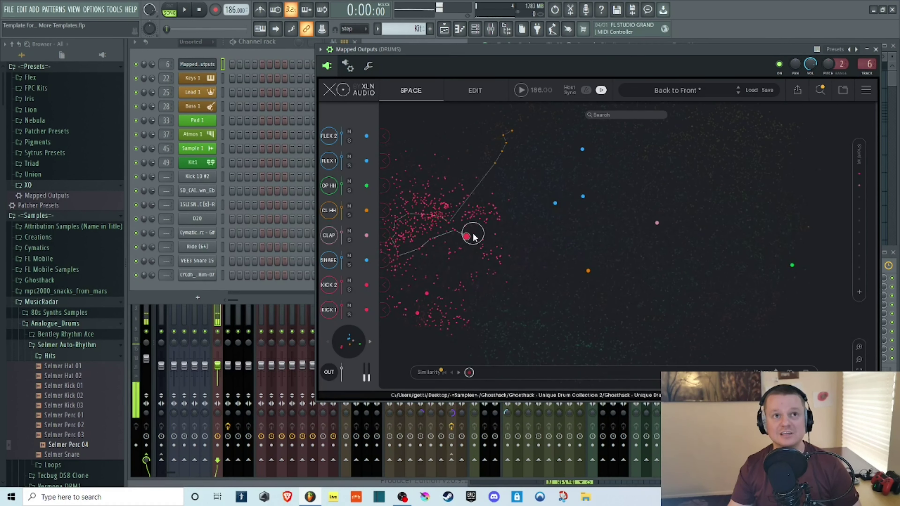
# Try 125% interface scaling in XO's settings, restore 100%, and close the settings.
pyautogui.click(866, 91)
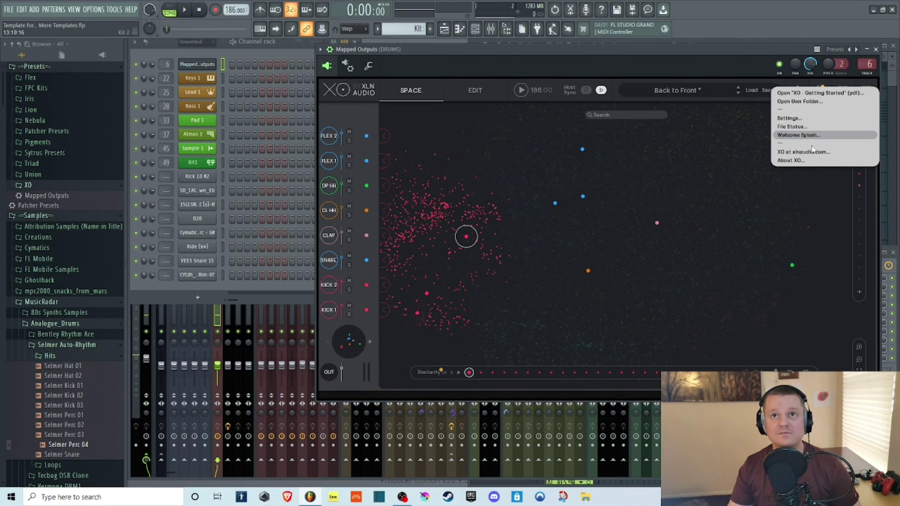
pyautogui.click(801, 122)
pyautogui.click(396, 115)
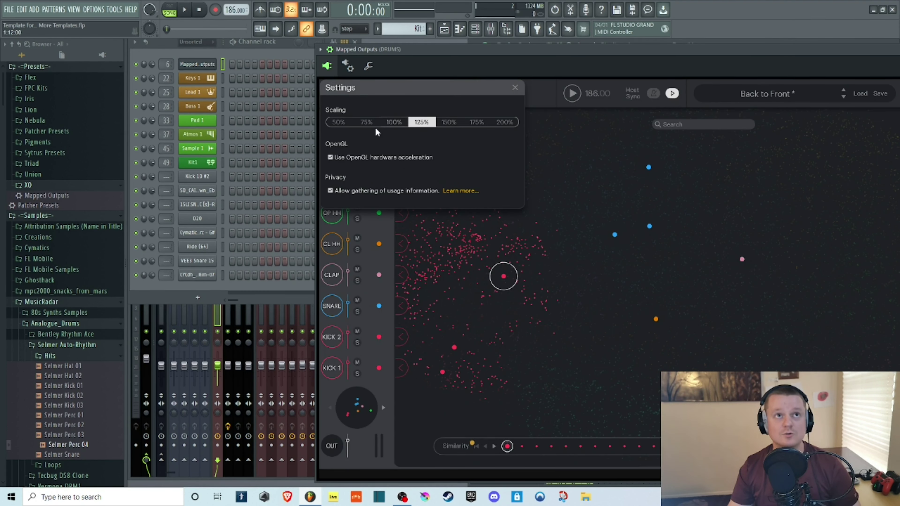
pyautogui.click(373, 124)
pyautogui.click(362, 104)
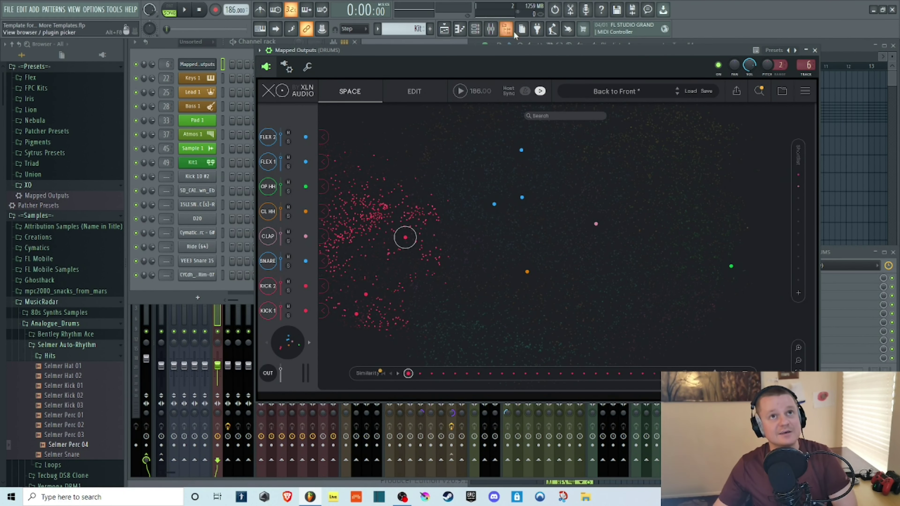
pyautogui.scroll(-3, 472, 187)
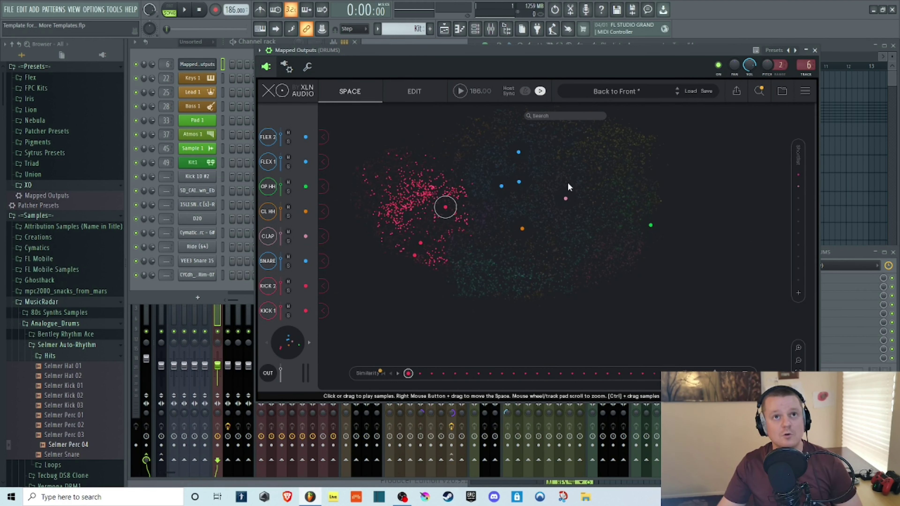
pyautogui.moveTo(565, 201); pyautogui.dragTo(572, 203)
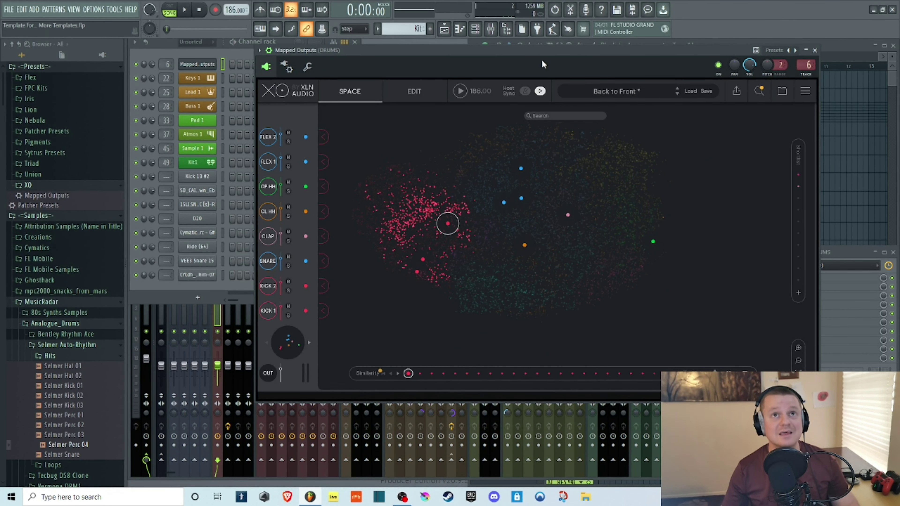
pyautogui.moveTo(508, 50); pyautogui.dragTo(451, 67)
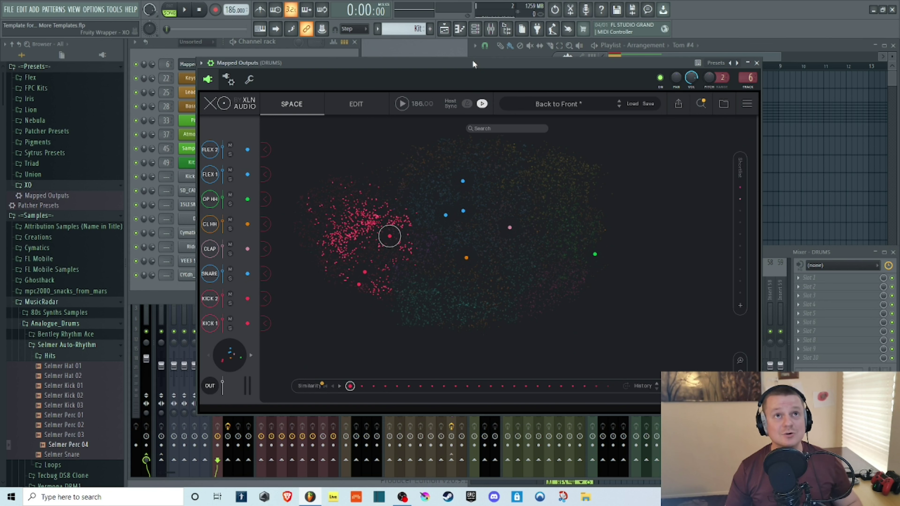
pyautogui.moveTo(474, 62); pyautogui.dragTo(453, 98)
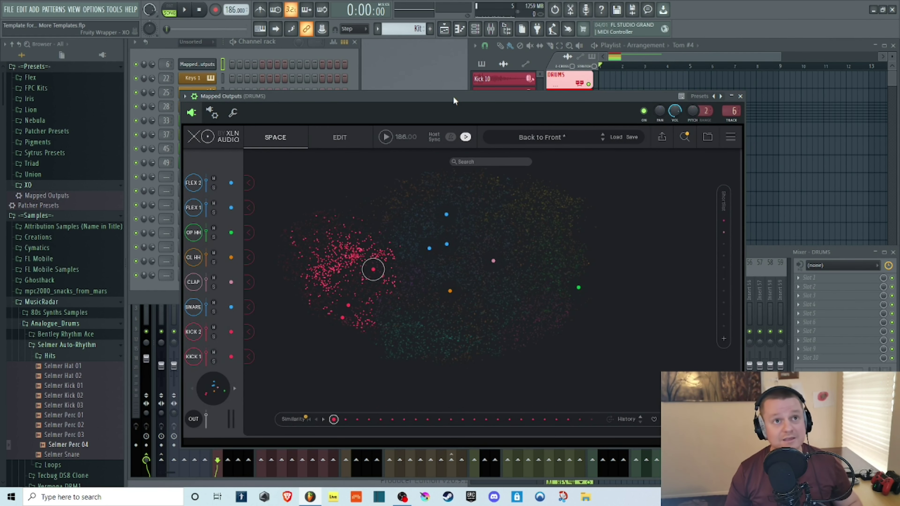